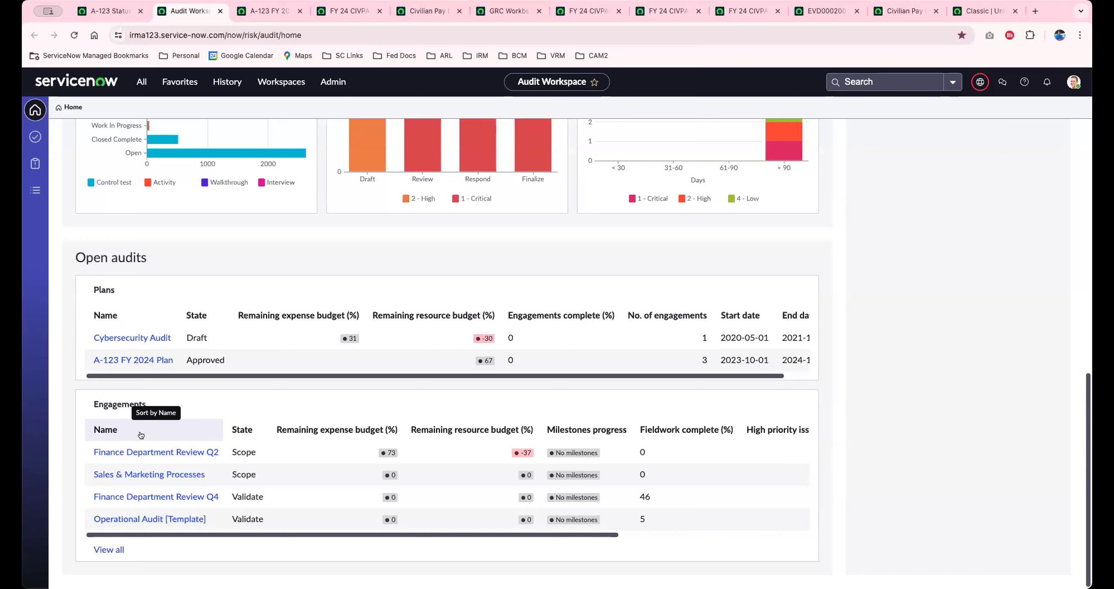
Step: Open the workspace's record lists and look through the list categories from Compliance library down to Observations and issues
scroll(206, 405, "up", 1)
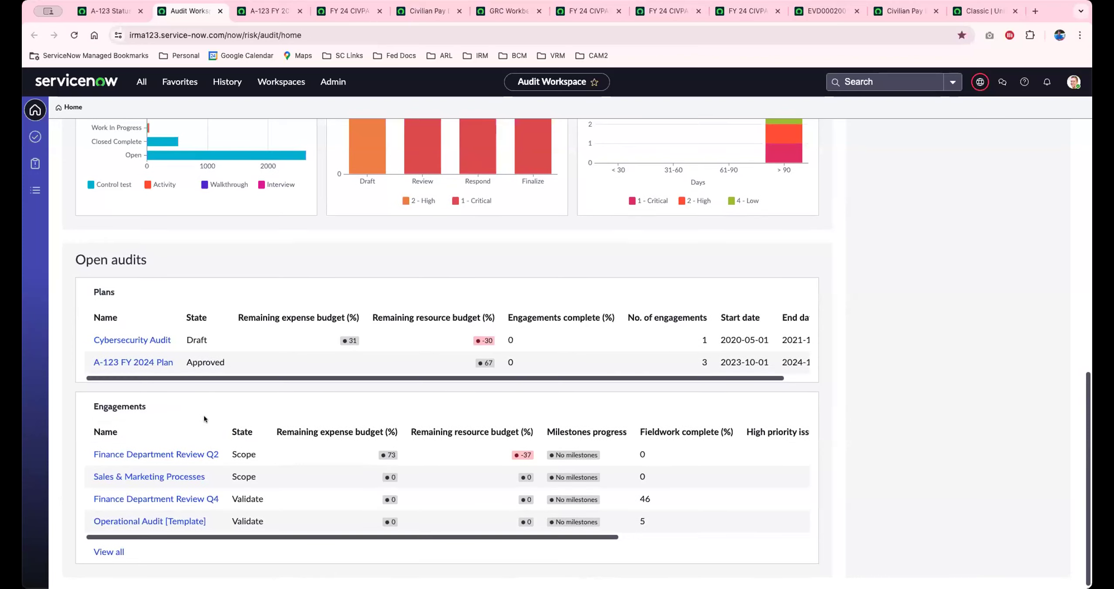
scroll(203, 415, "up", 10)
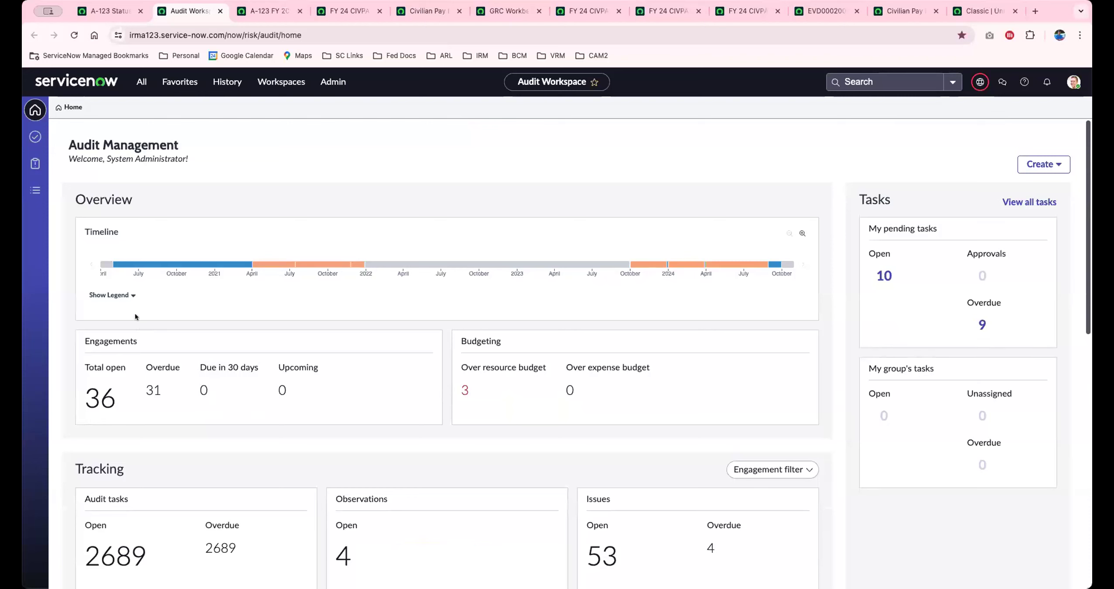
left_click(33, 192)
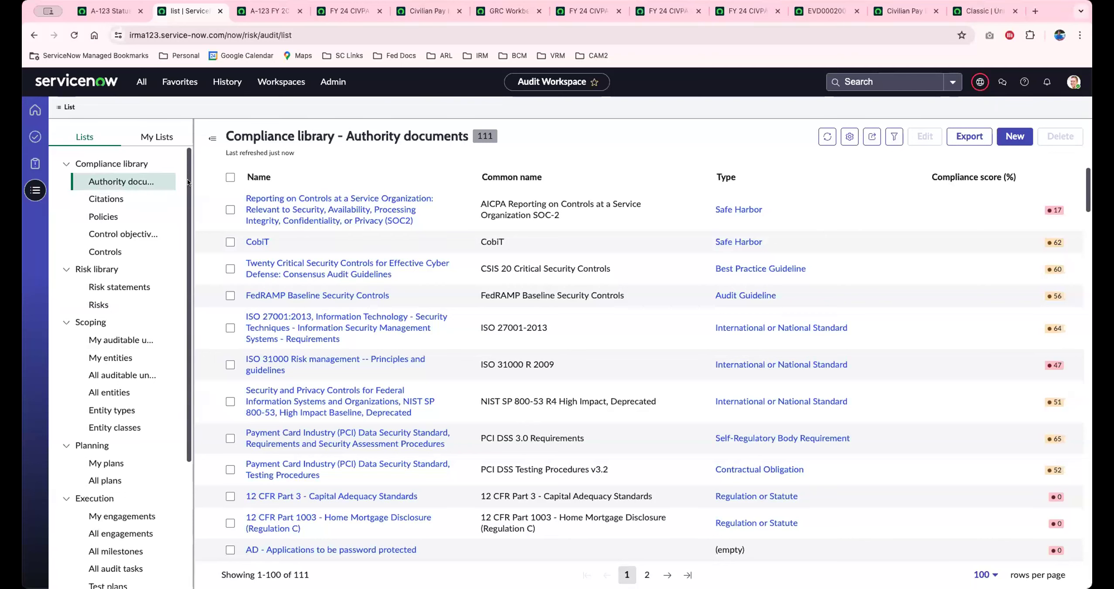
left_click(170, 181)
scroll(141, 314, "down", 5)
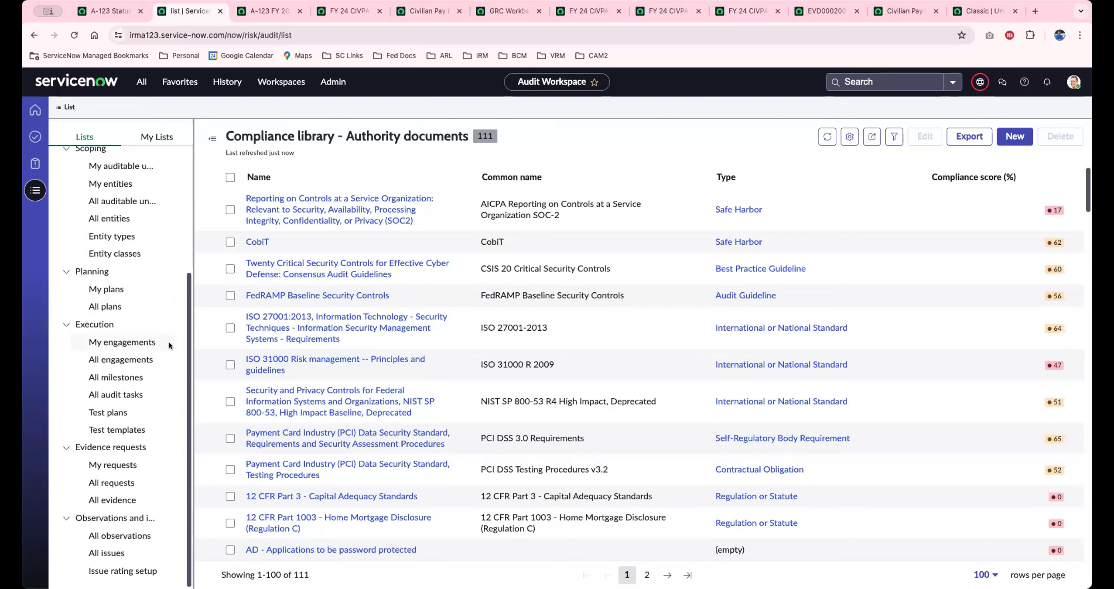
scroll(169, 342, "up", 3)
scroll(151, 245, "up", 2)
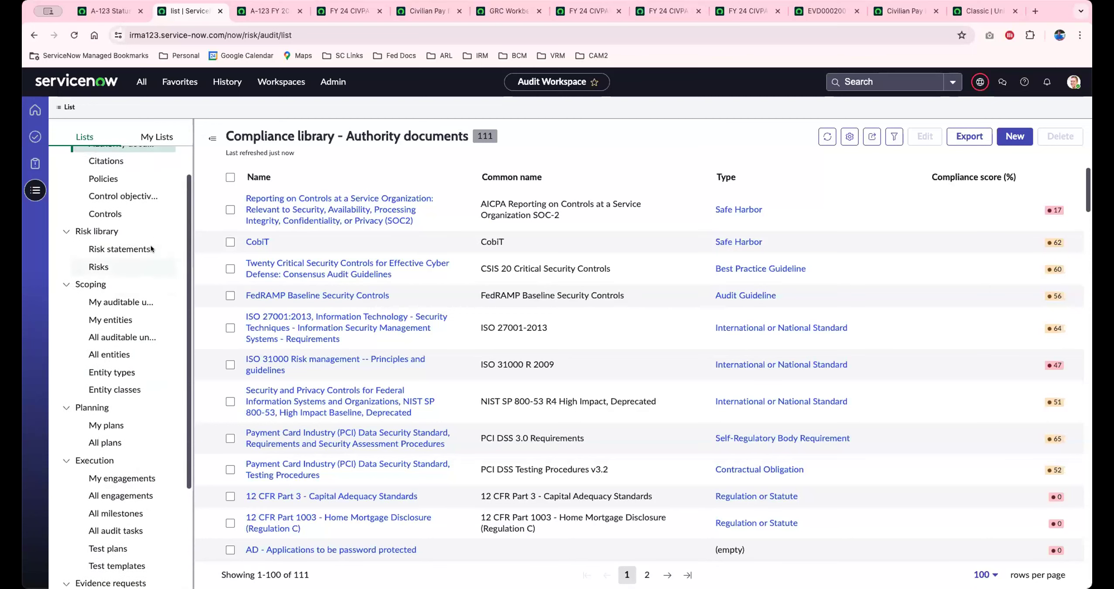
Step: Check the custom lists area and the list display options, and return to the Audit Management home page
left_click(158, 135)
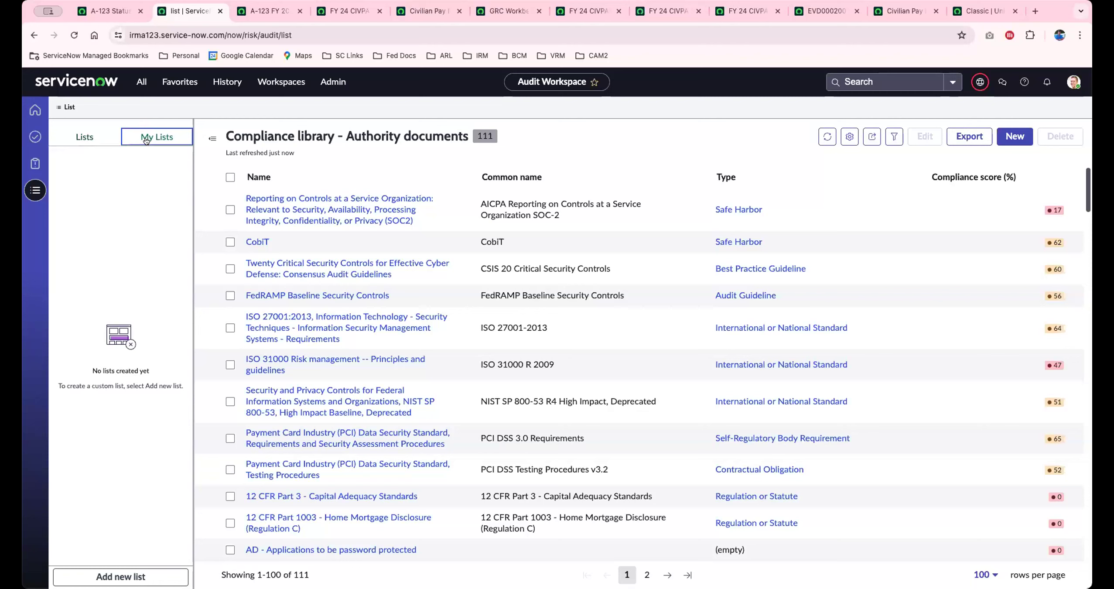
left_click(849, 137)
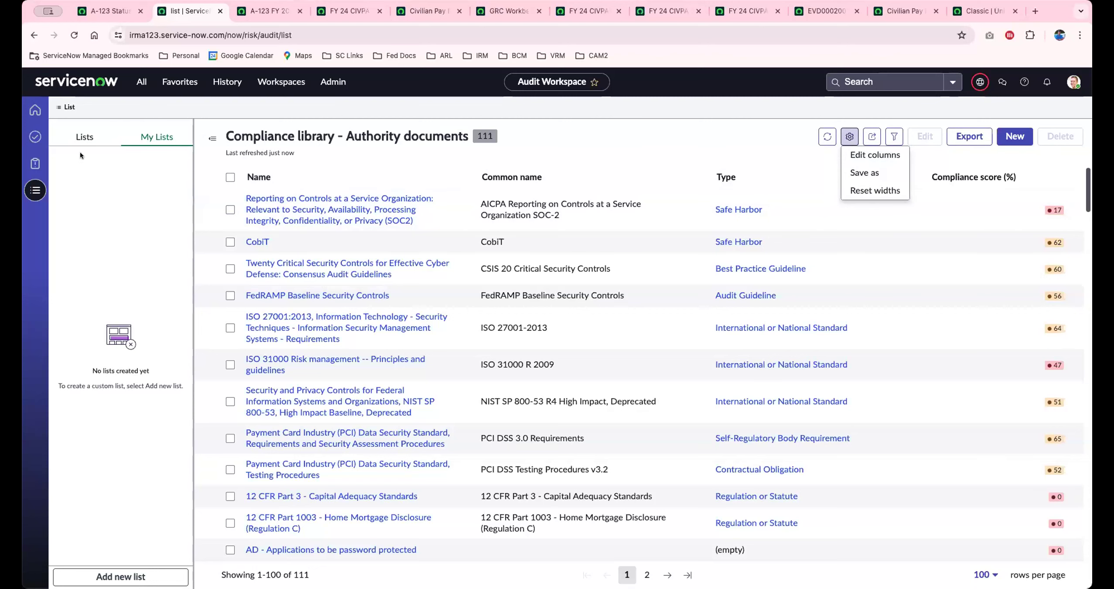
left_click(78, 138)
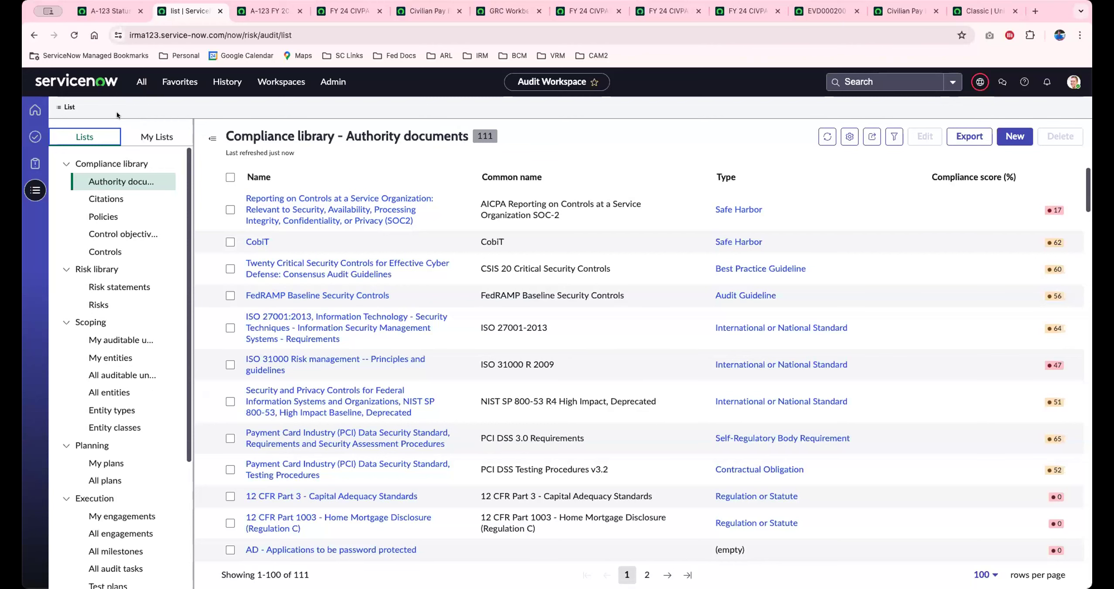
left_click(36, 110)
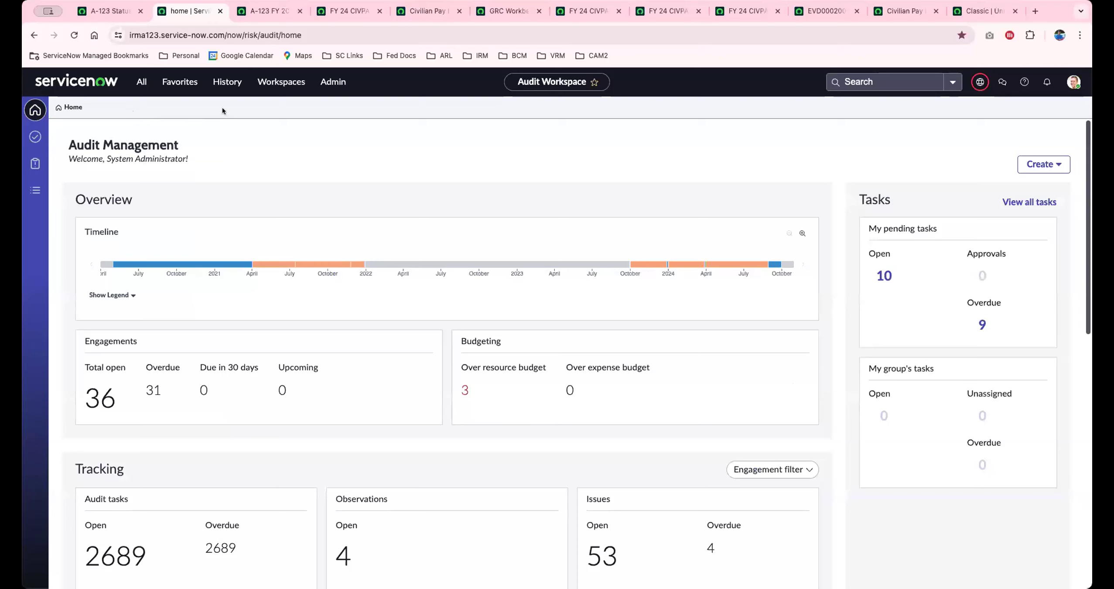
Step: Switch to the A-123 FY 2024 Plan record and review its details, including objectives, expenses and resources
left_click(268, 11)
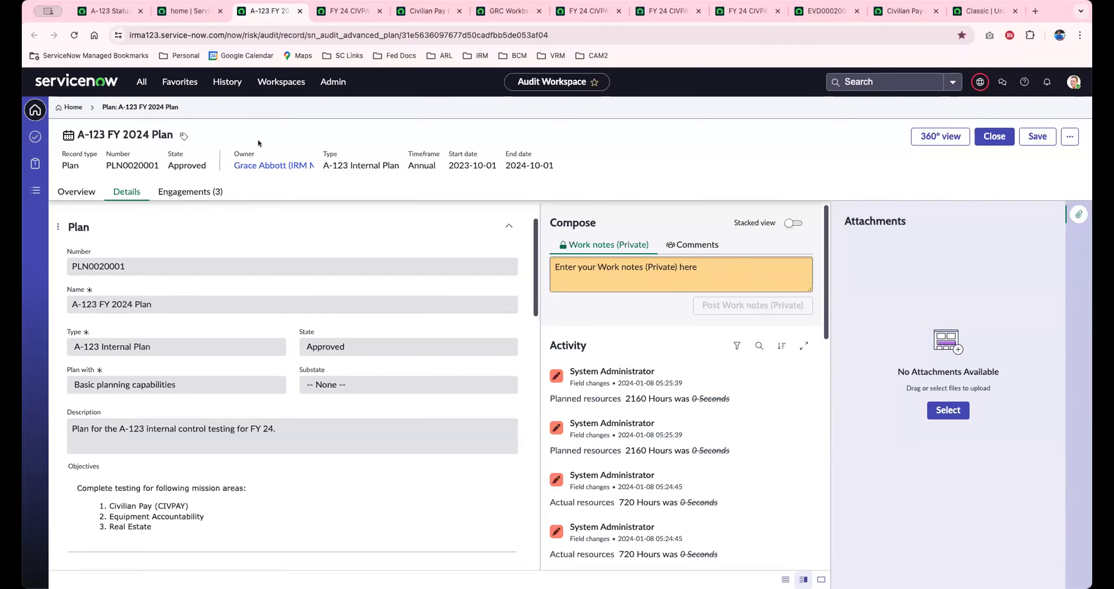
scroll(261, 229, "down", 3)
scroll(273, 344, "down", 10)
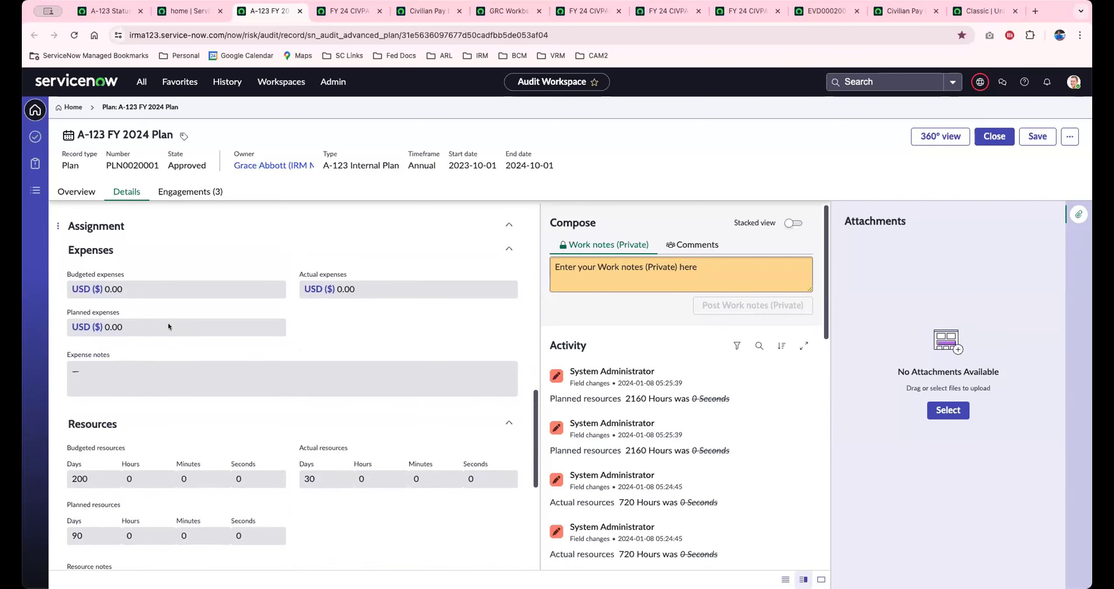
scroll(168, 322, "up", 10)
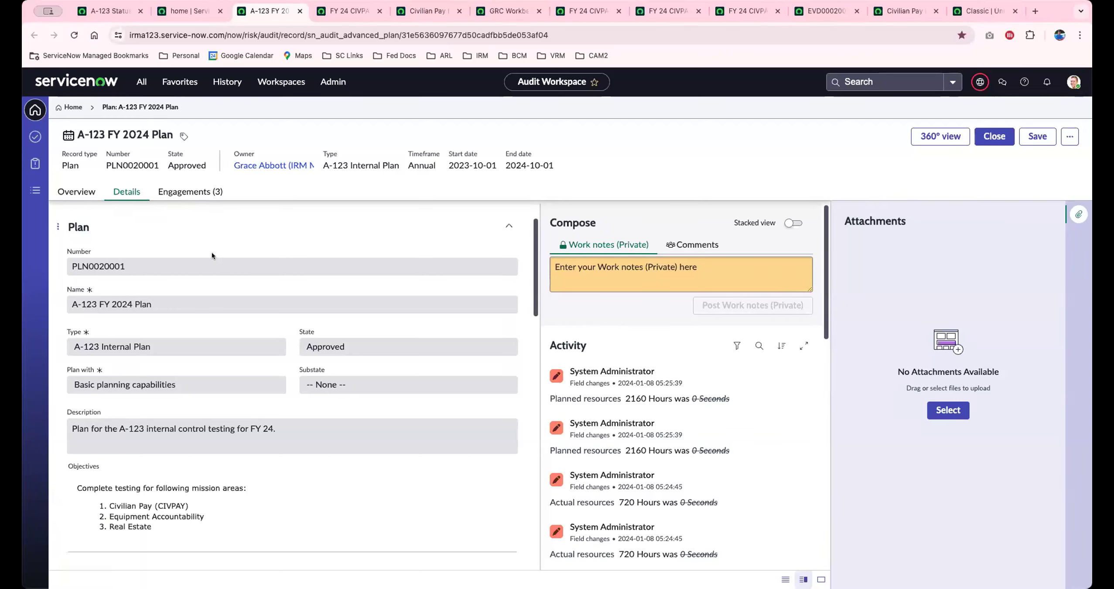
scroll(213, 252, "down", 1)
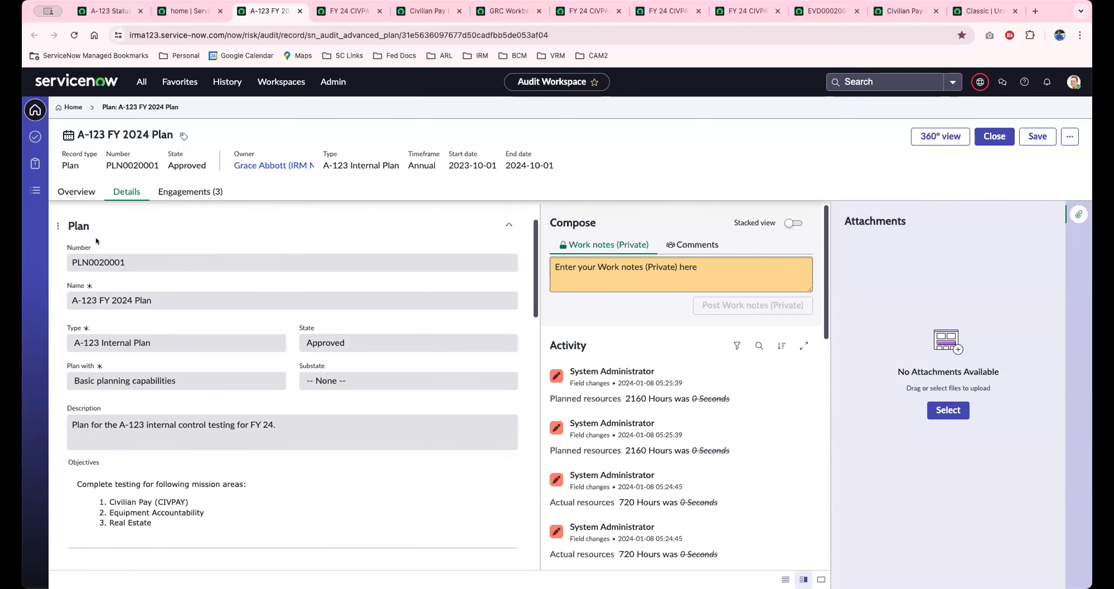
Step: View the plan's overview with its state progress and the list of engagements under the plan
left_click(75, 195)
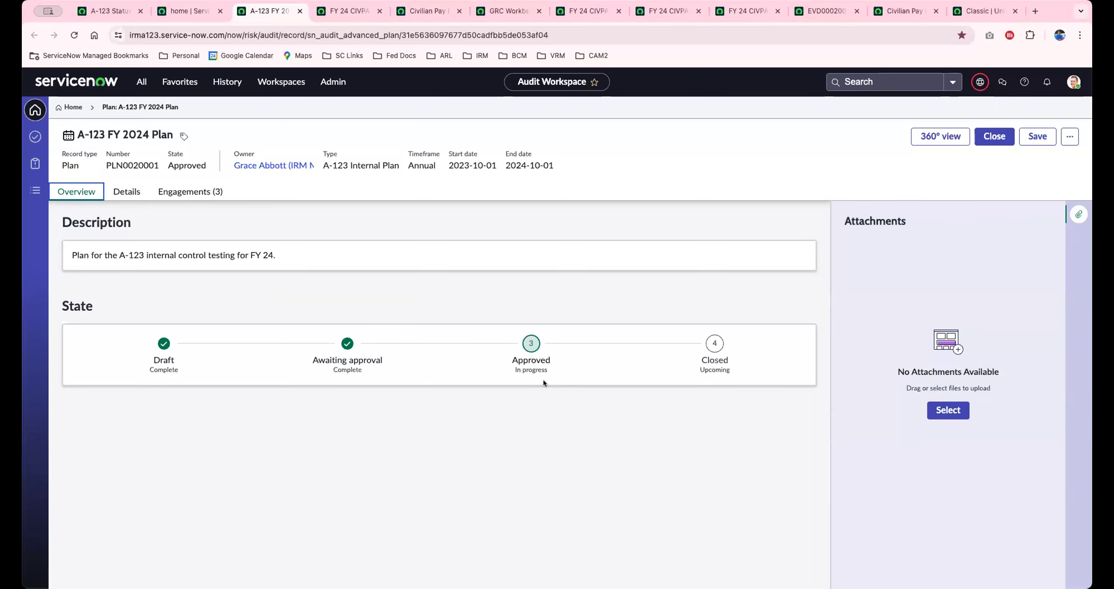
left_click(222, 197)
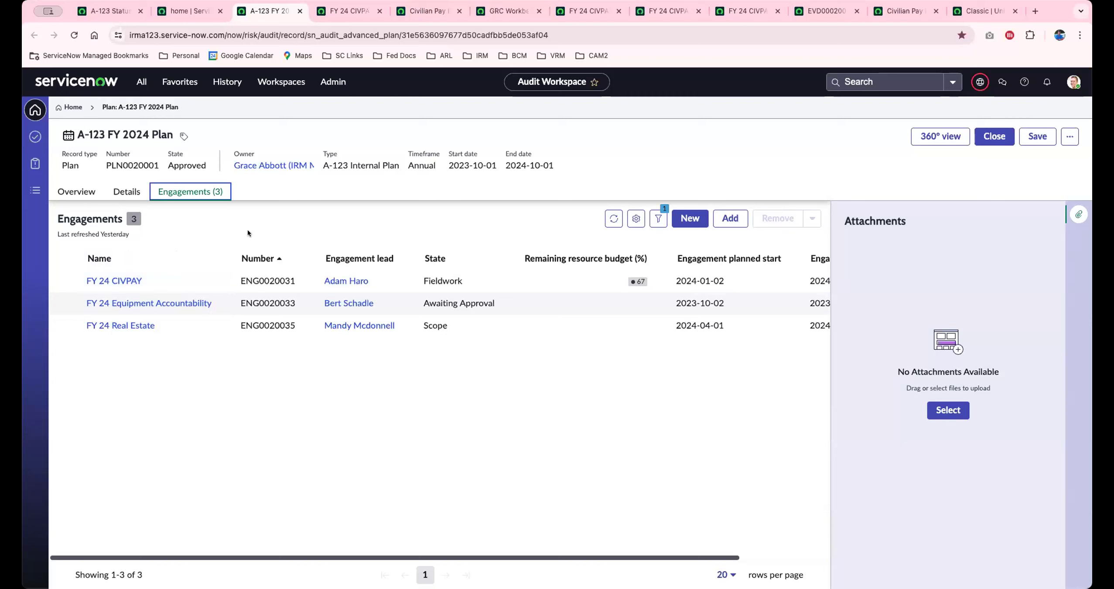
Step: Switch to the FY 24 CIVPAY engagement and review its description, state progress, timeline and status details
left_click(347, 11)
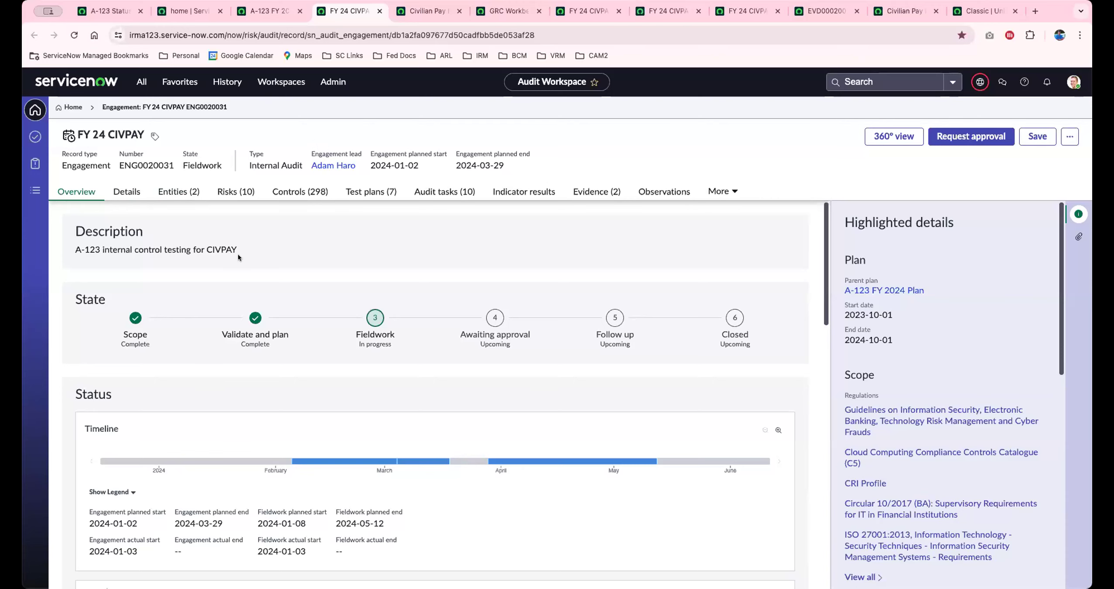
scroll(237, 257, "down", 1)
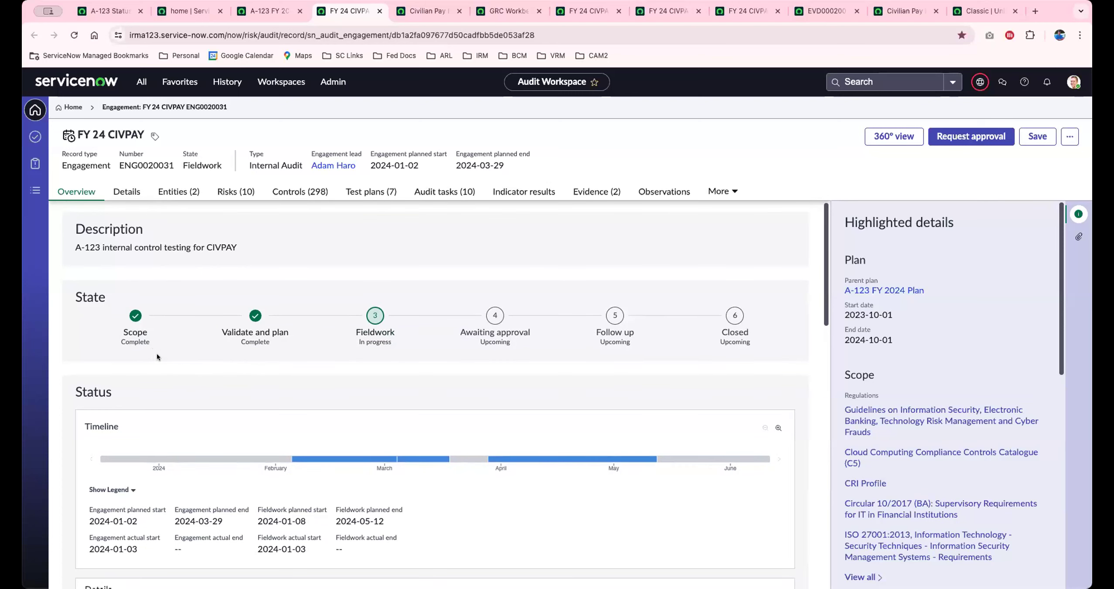
scroll(157, 354, "up", 1)
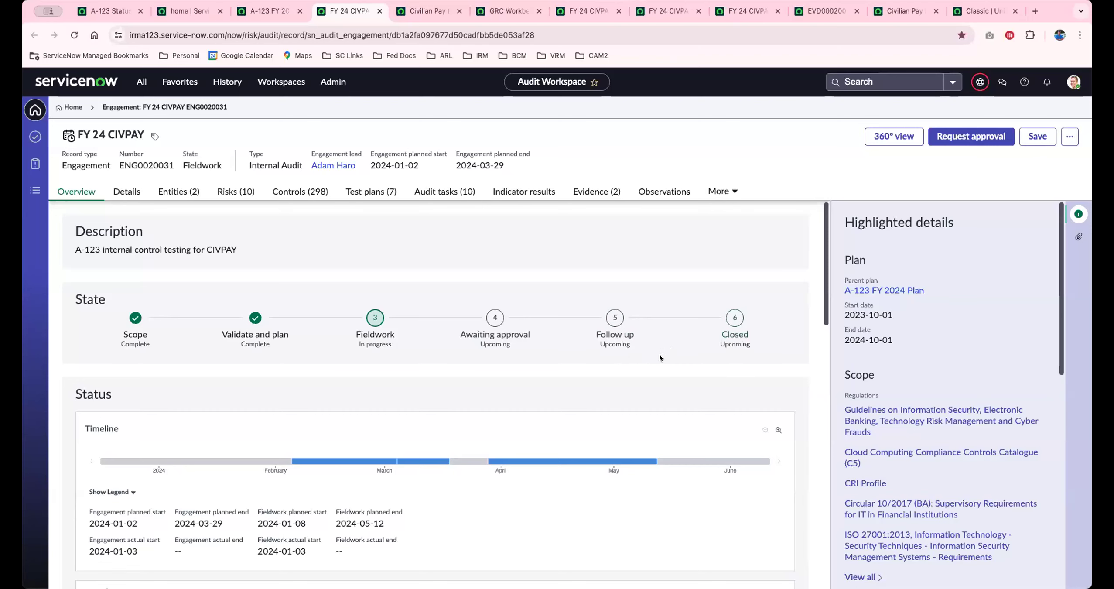
scroll(639, 379, "down", 5)
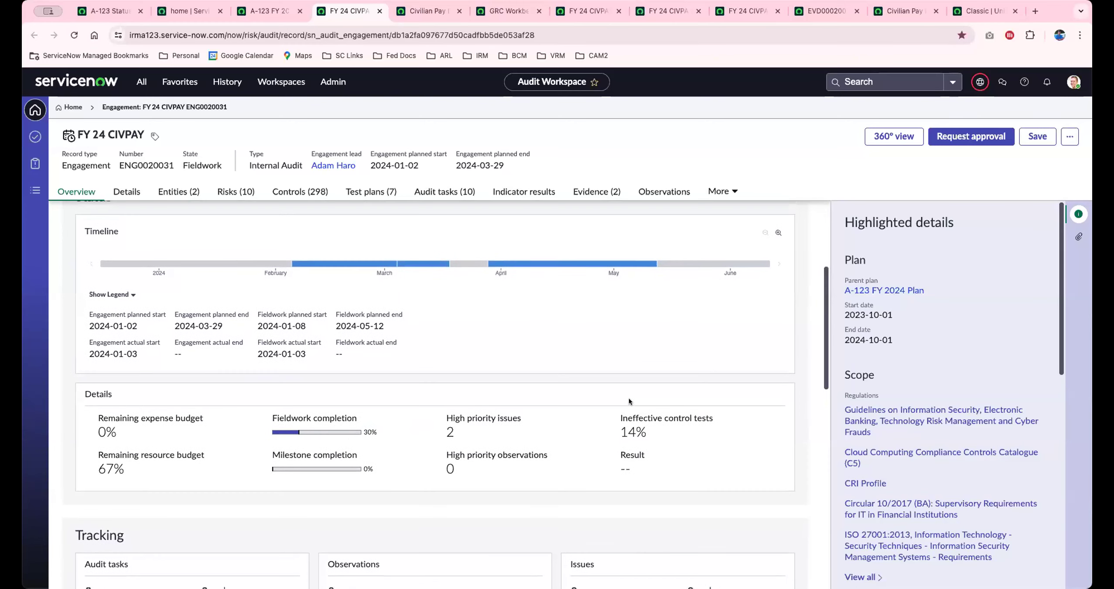
scroll(628, 397, "down", 1)
scroll(628, 396, "down", 3)
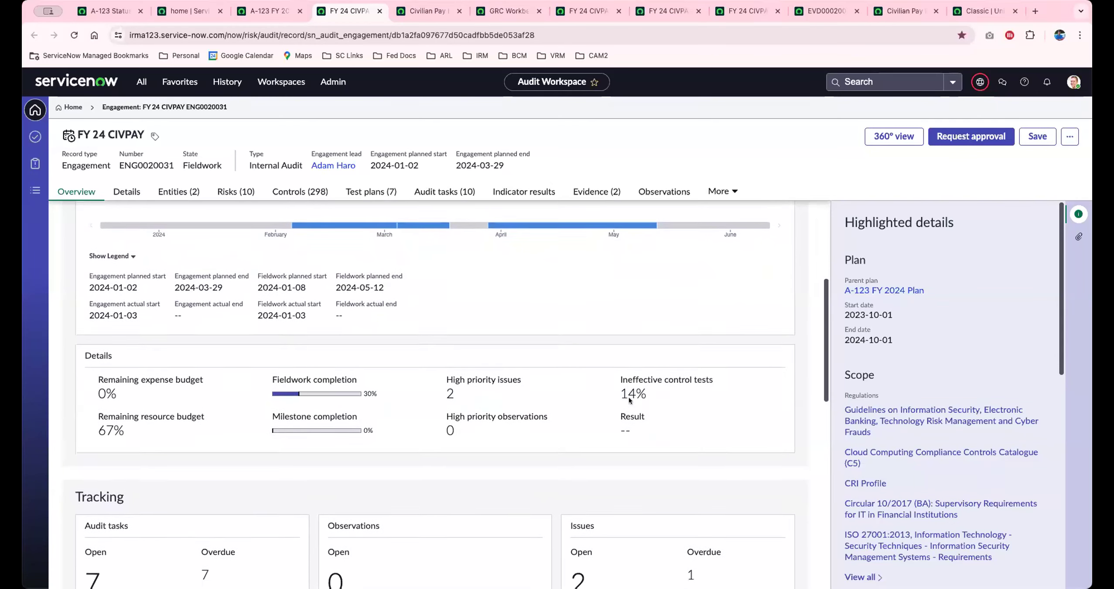
scroll(553, 413, "down", 1)
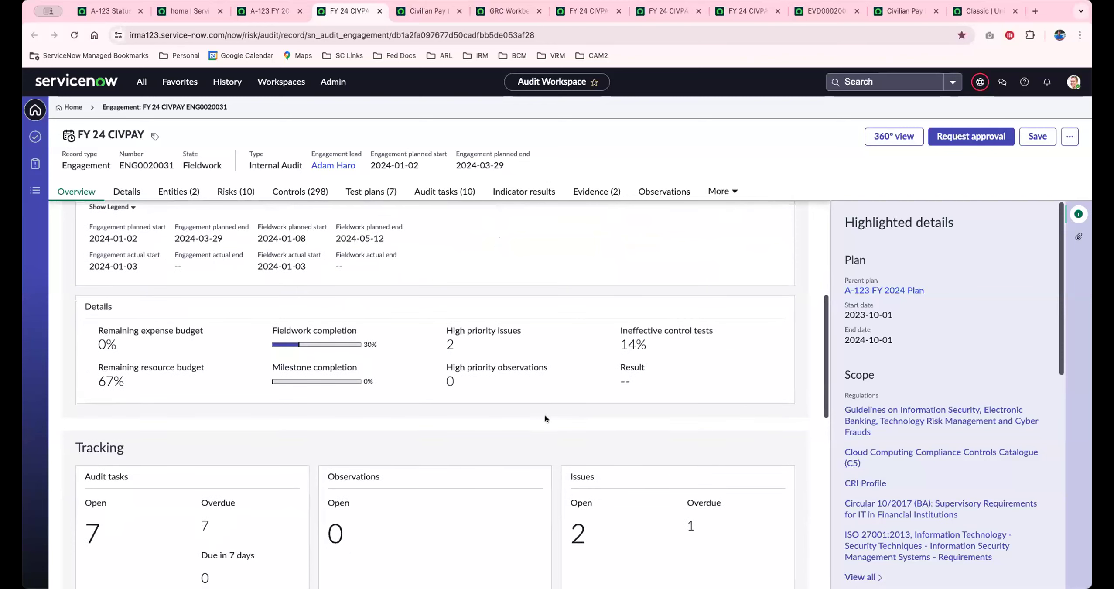
Step: Review the engagement's tracking section covering audit tasks, observations, issues and milestones
scroll(532, 413, "down", 2)
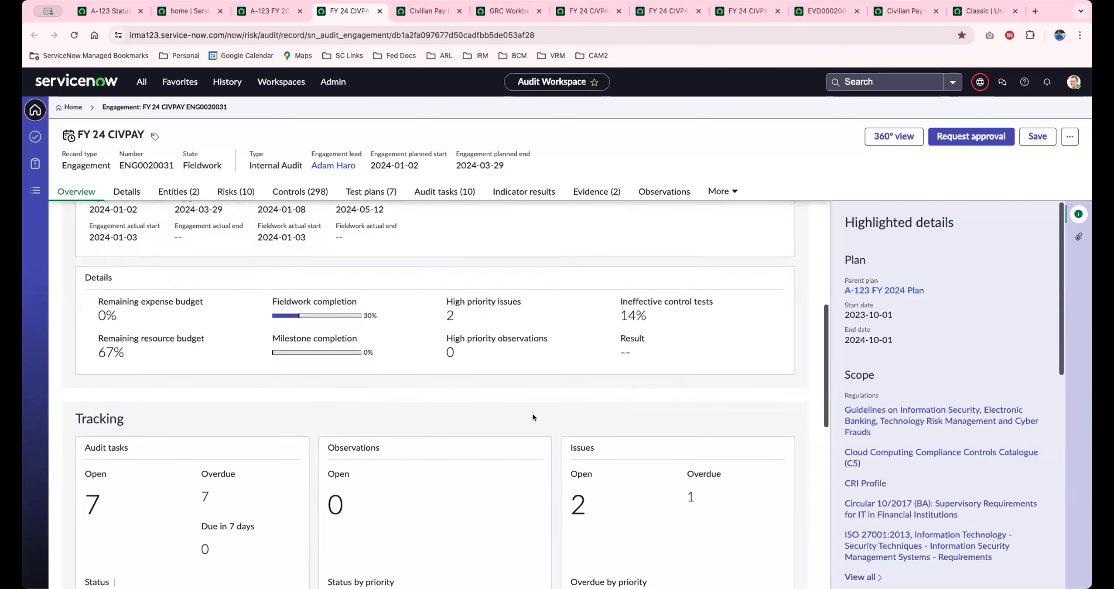
scroll(533, 413, "down", 3)
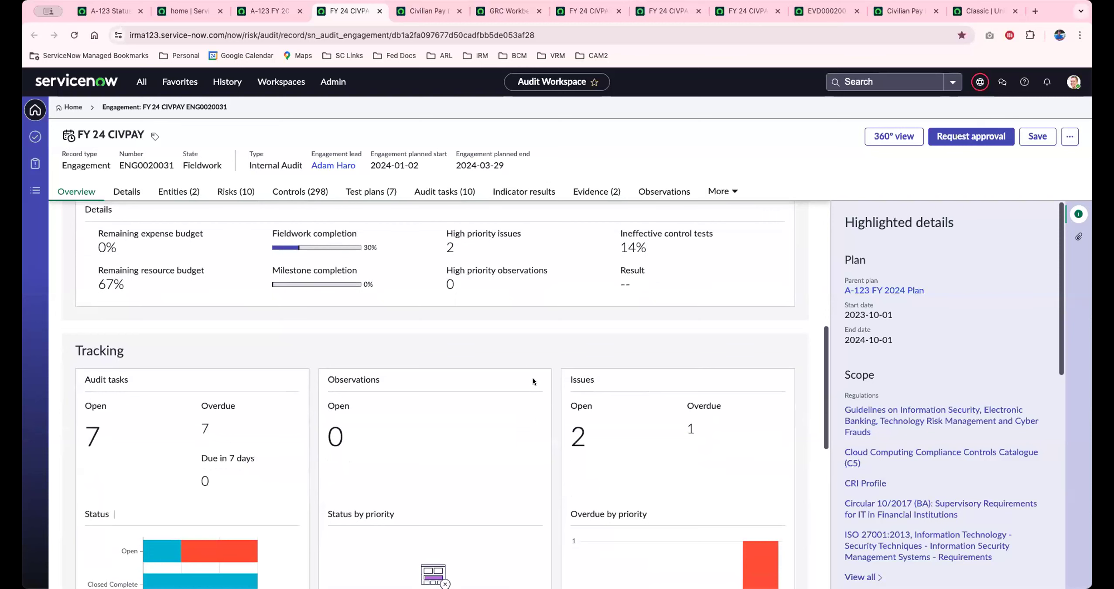
scroll(525, 356, "down", 1)
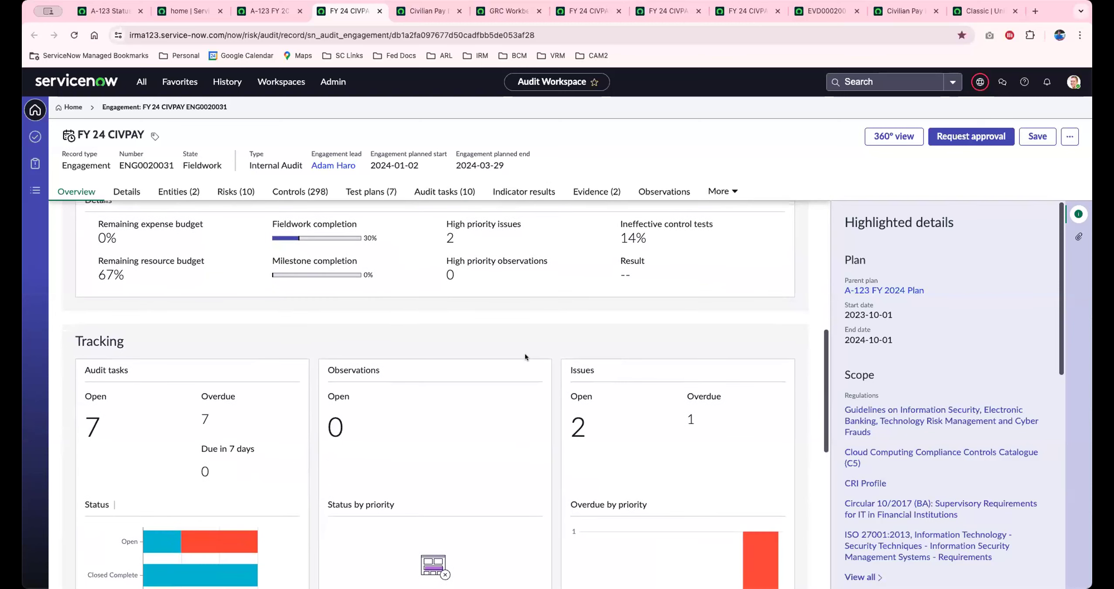
scroll(524, 356, "down", 3)
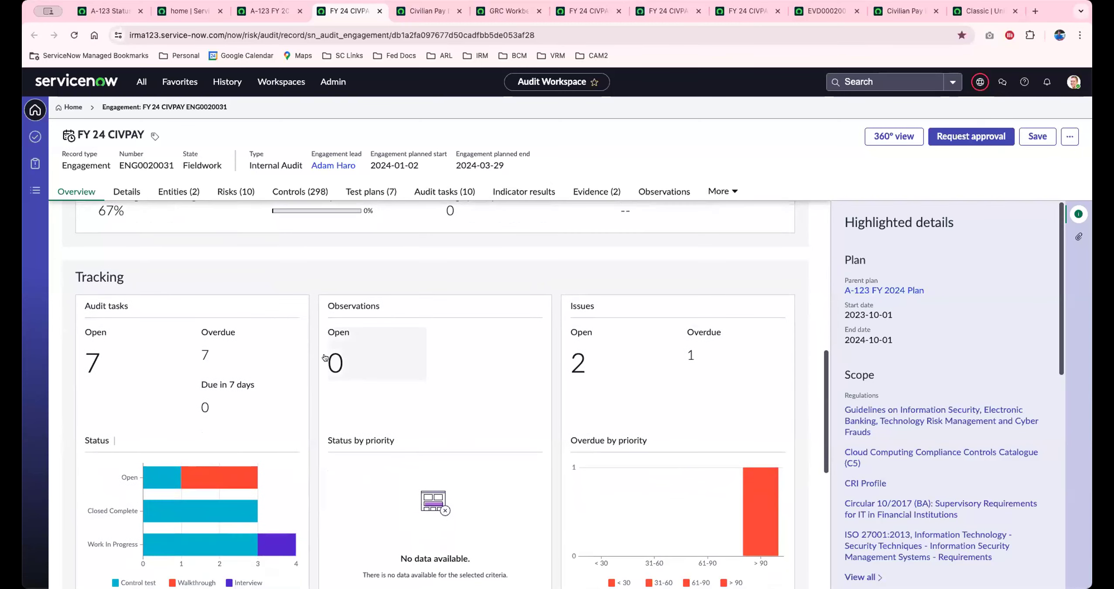
scroll(310, 428, "down", 1)
scroll(310, 427, "down", 1)
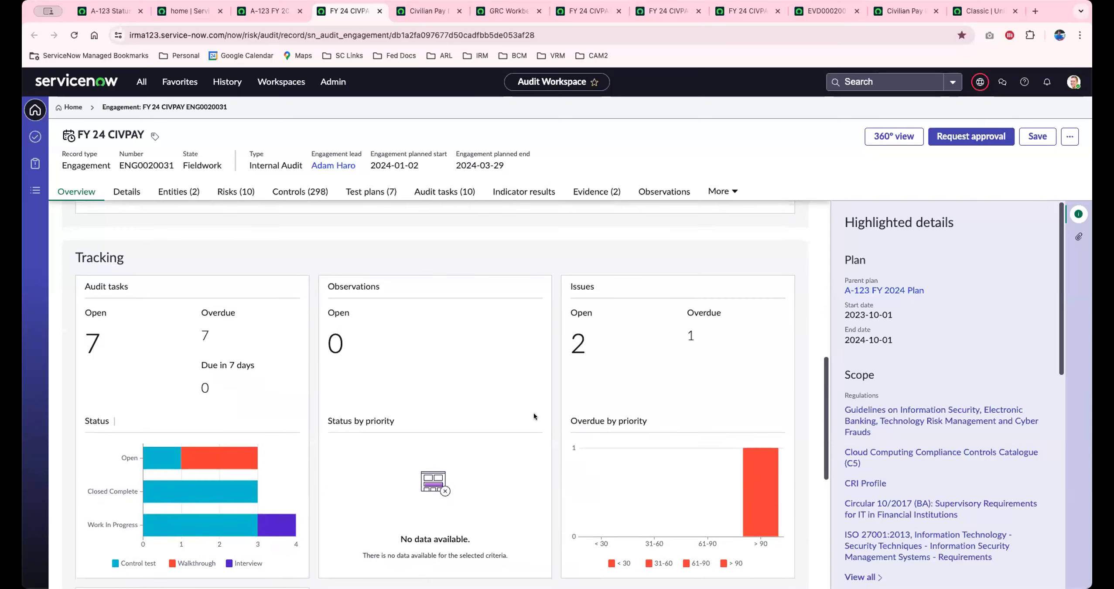
scroll(551, 404, "down", 10)
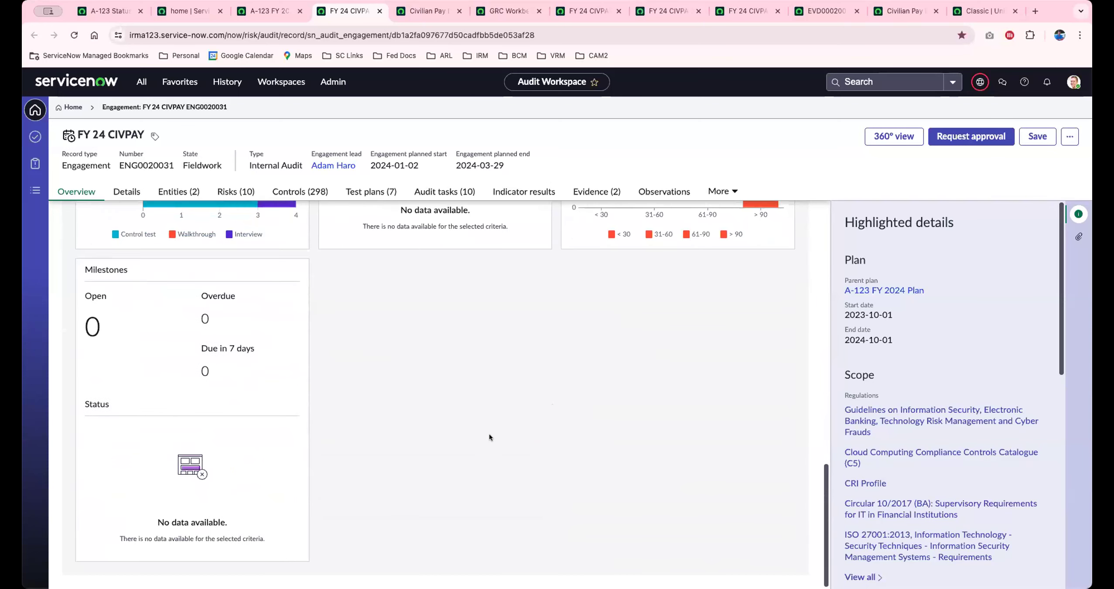
scroll(463, 432, "up", 4)
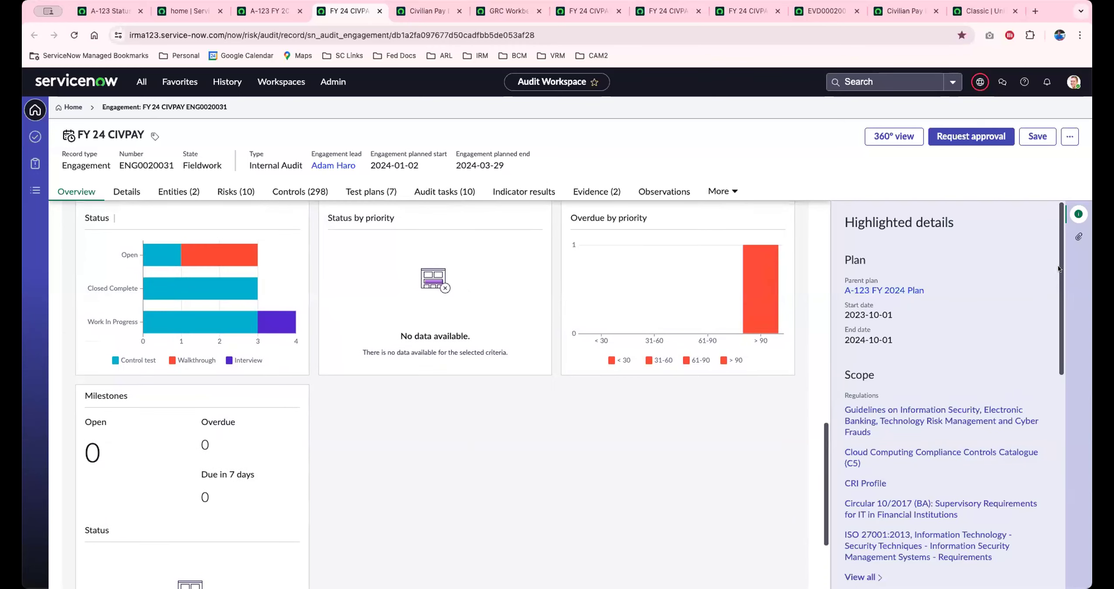
Step: Look through the engagement's highlighted details, covering the parent plan and the regulations, policies and entities in scope
scroll(1056, 265, "down", 2)
scroll(1057, 279, "up", 1)
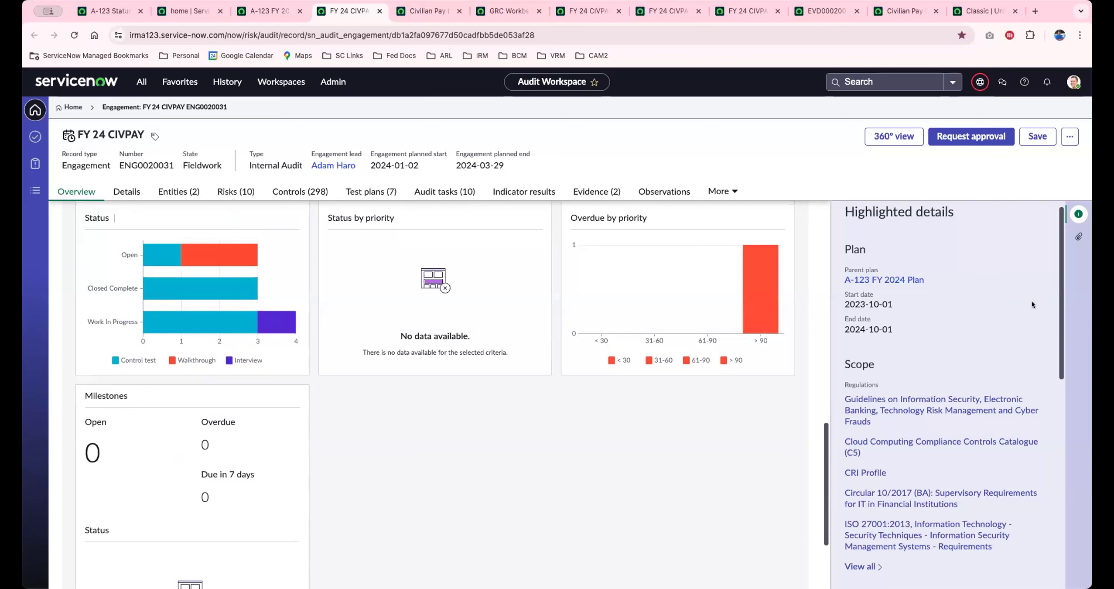
left_click_drag(1056, 283, 1062, 385)
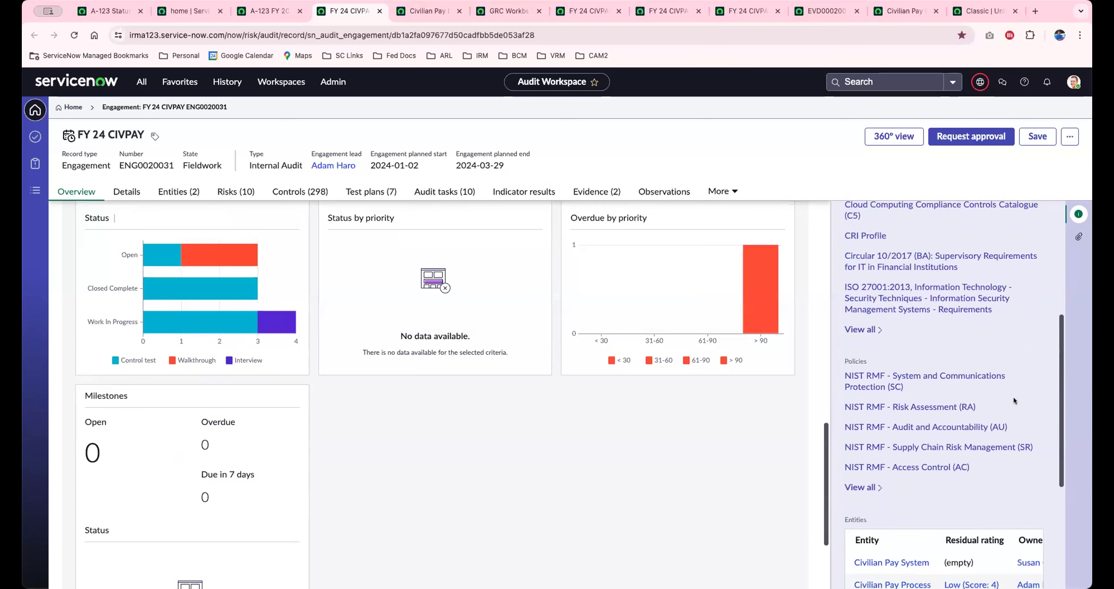
scroll(943, 344, "up", 3)
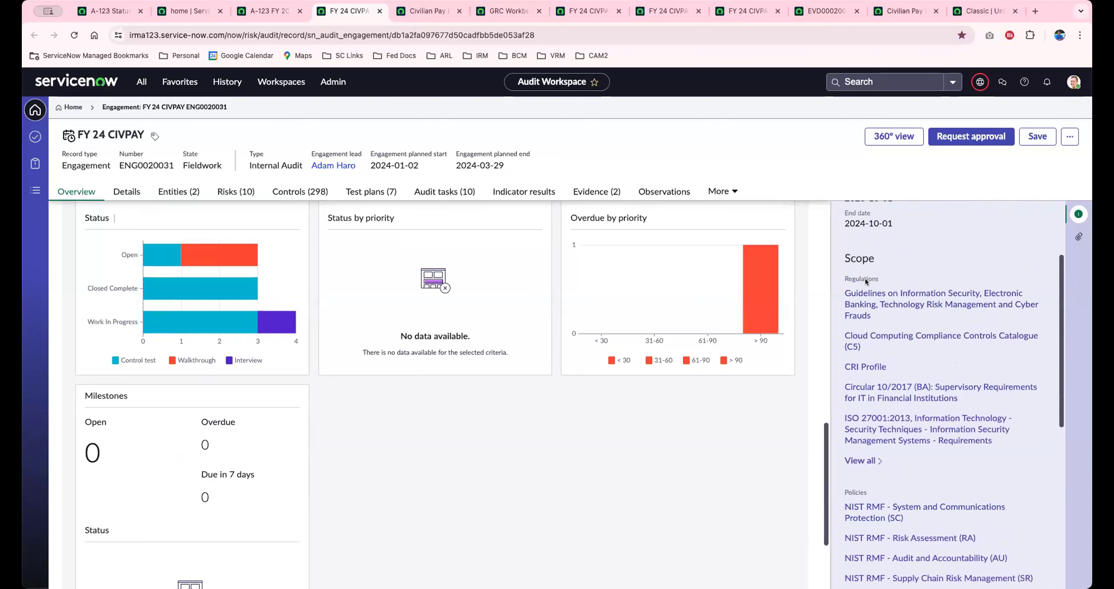
scroll(924, 279, "up", 3)
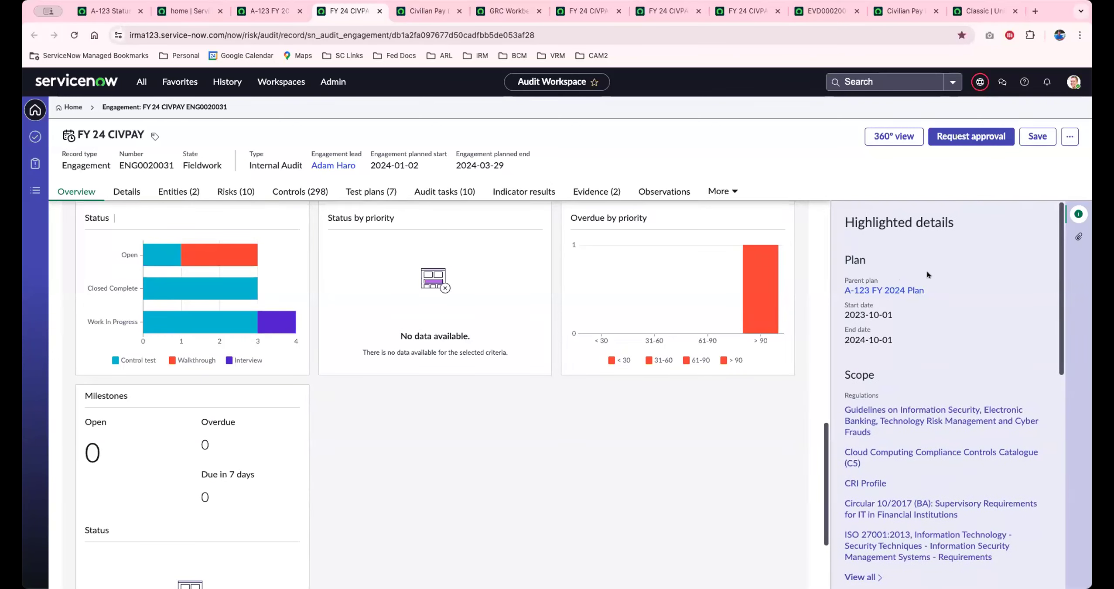
Step: Open the FY 24 CIVPAY engagement's details and examine its assignment and engagement schedule fields
scroll(791, 220, "up", 10)
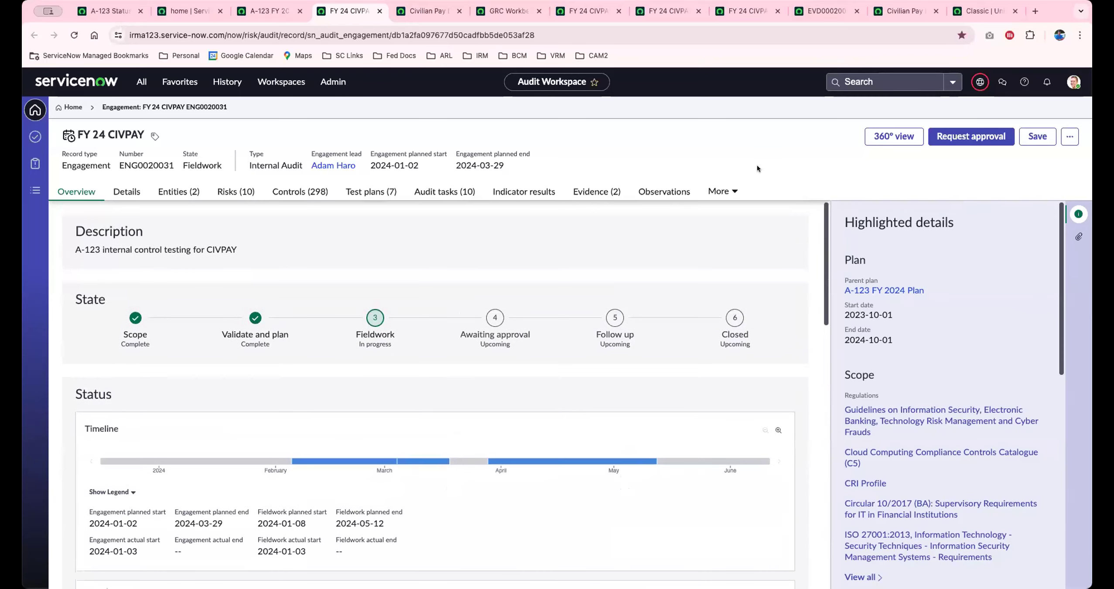
left_click(127, 192)
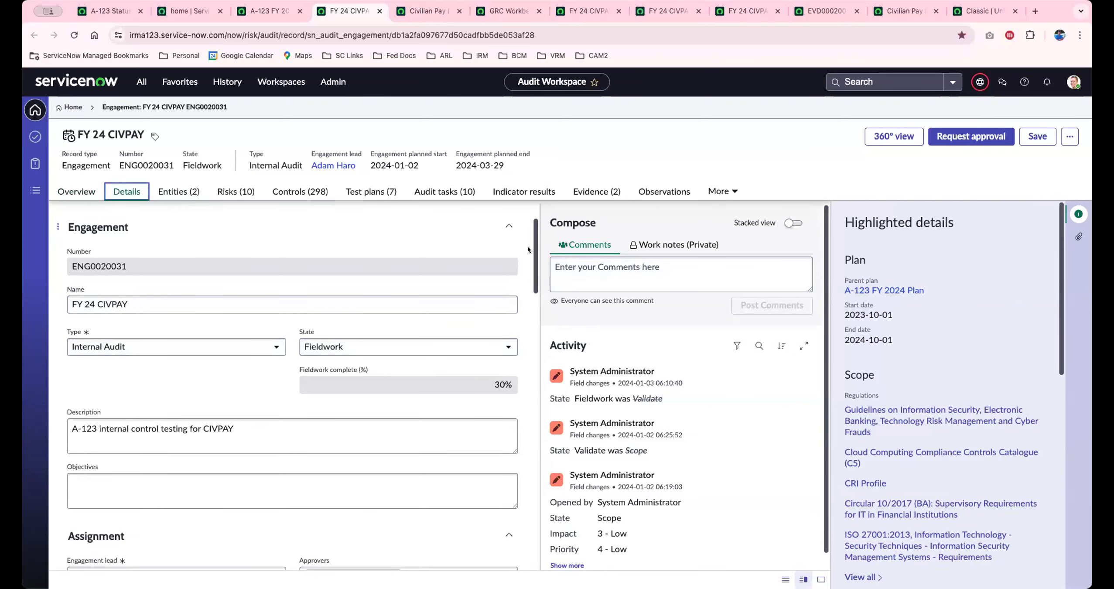
left_click_drag(534, 245, 527, 304)
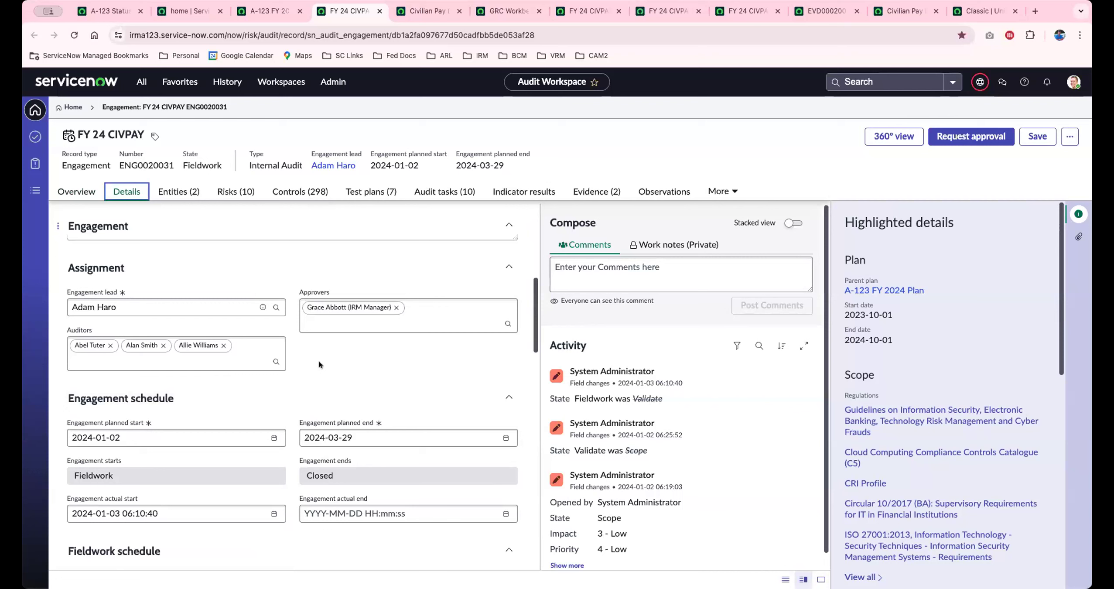
Step: Review the FY 24 CIVPAY engagement's schedule, fieldwork schedule, results and report fields
scroll(319, 361, "down", 1)
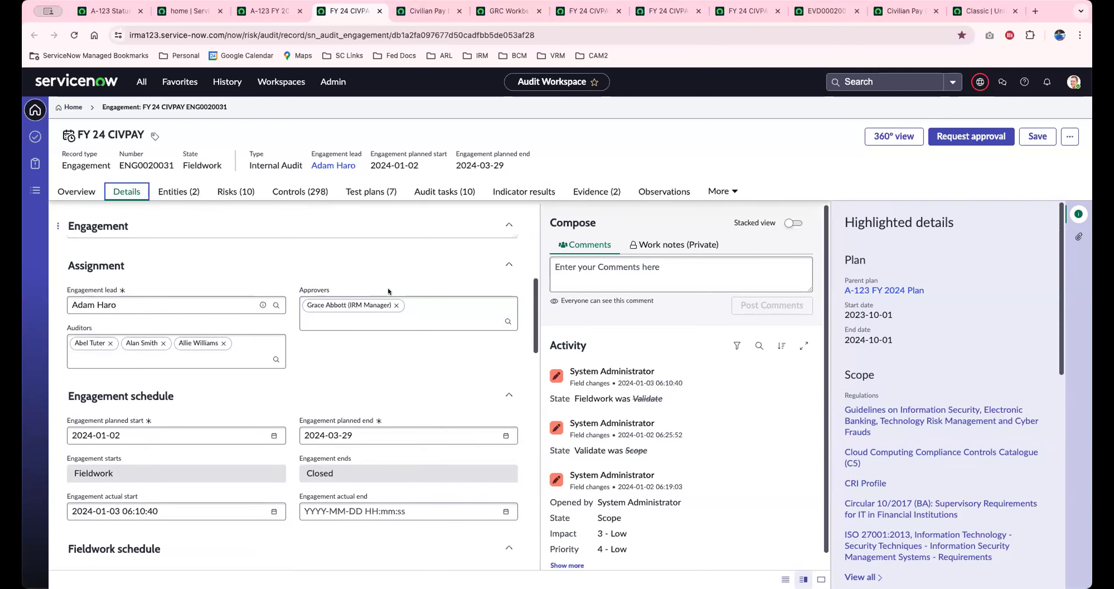
scroll(534, 290, "down", 1)
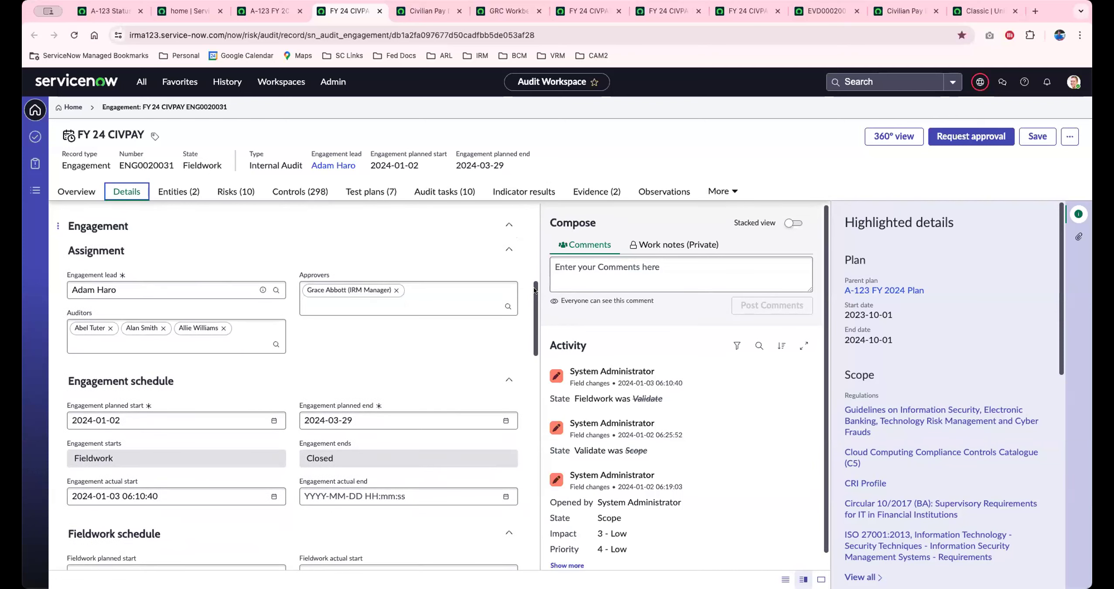
left_click_drag(535, 289, 538, 319)
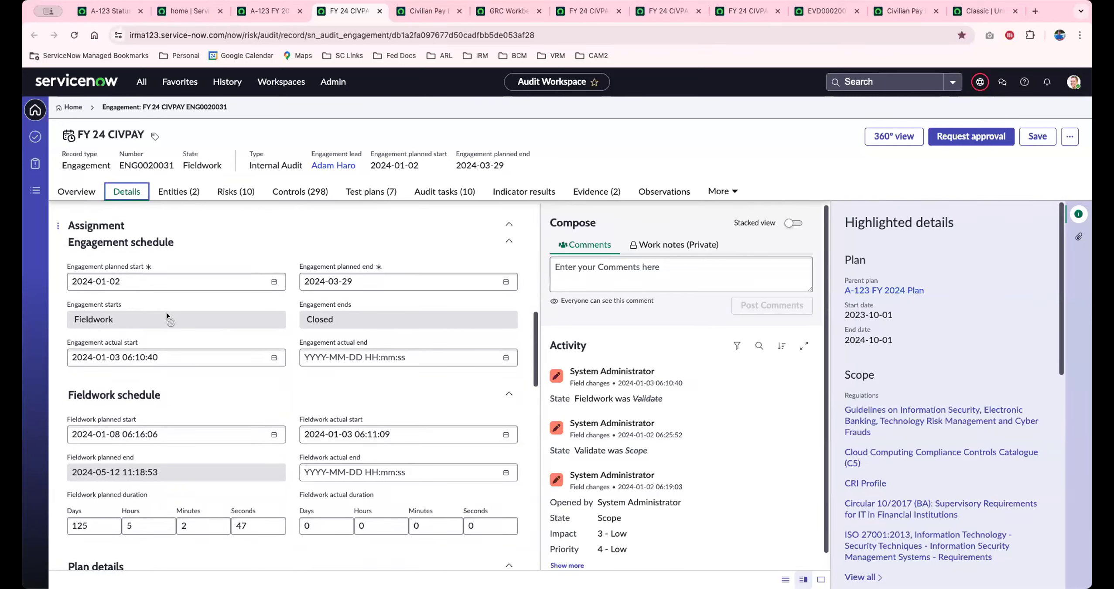
left_click_drag(536, 322, 536, 330)
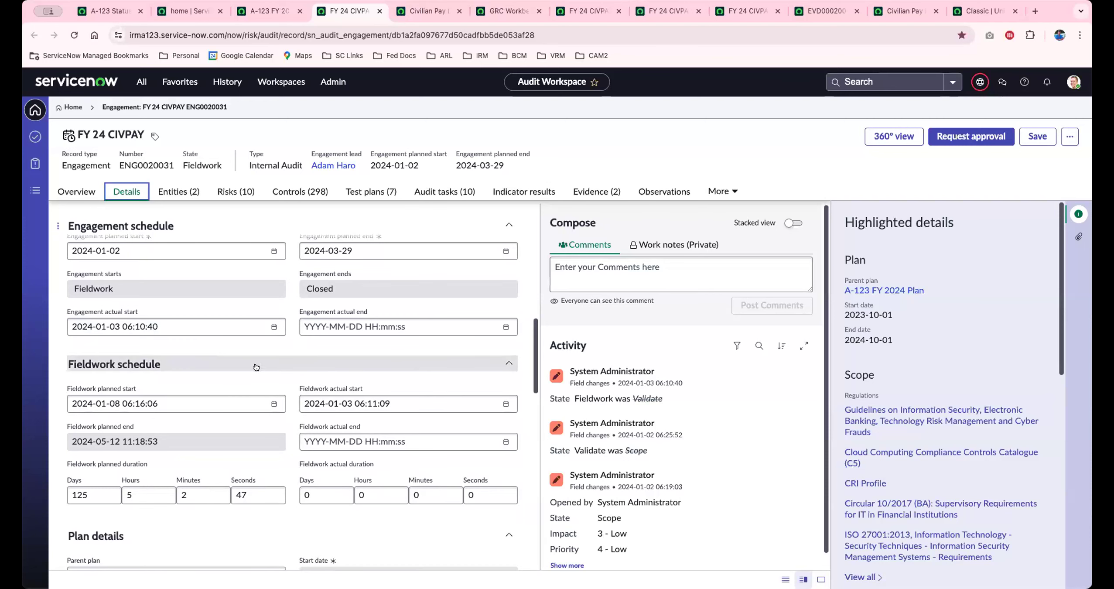
left_click_drag(533, 330, 537, 461)
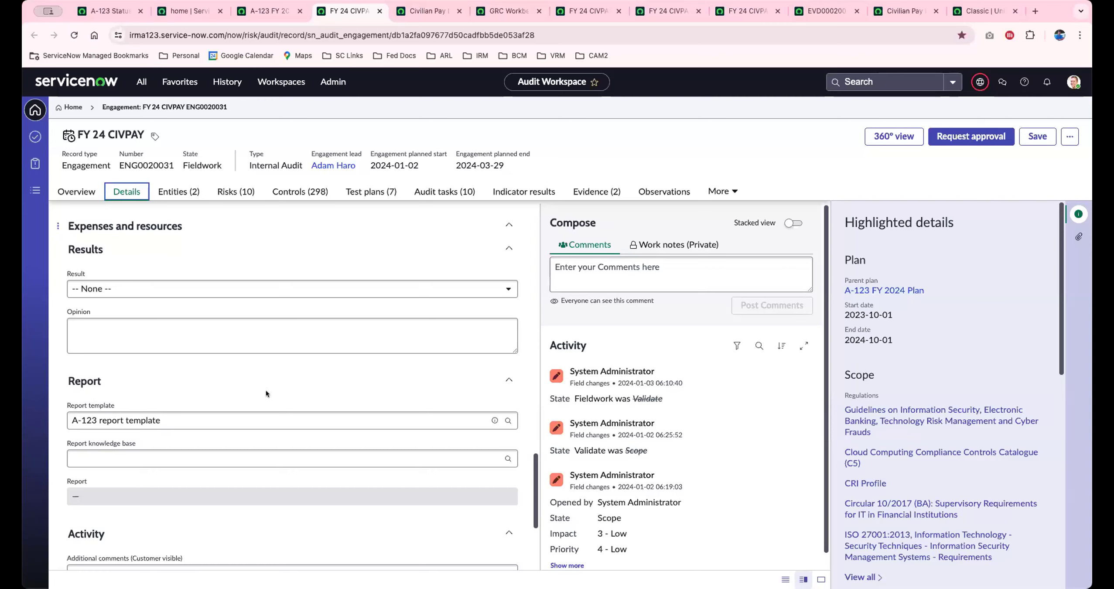
scroll(266, 390, "up", 15)
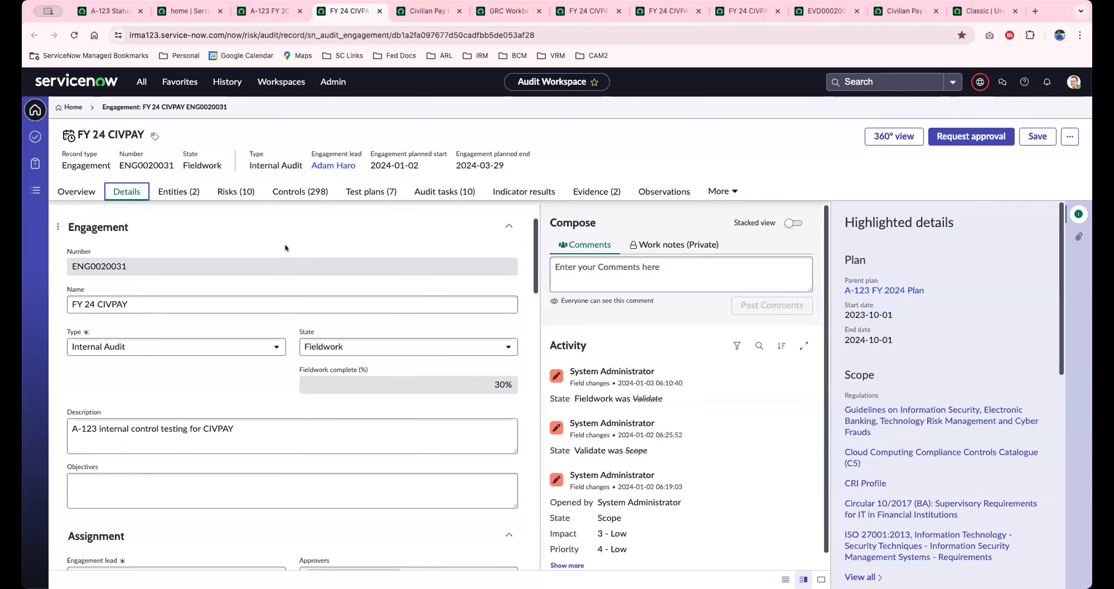
Step: Go back over the engagement's details, examining its plan details and its expenses and resources
scroll(284, 245, "down", 2)
scroll(296, 264, "down", 12)
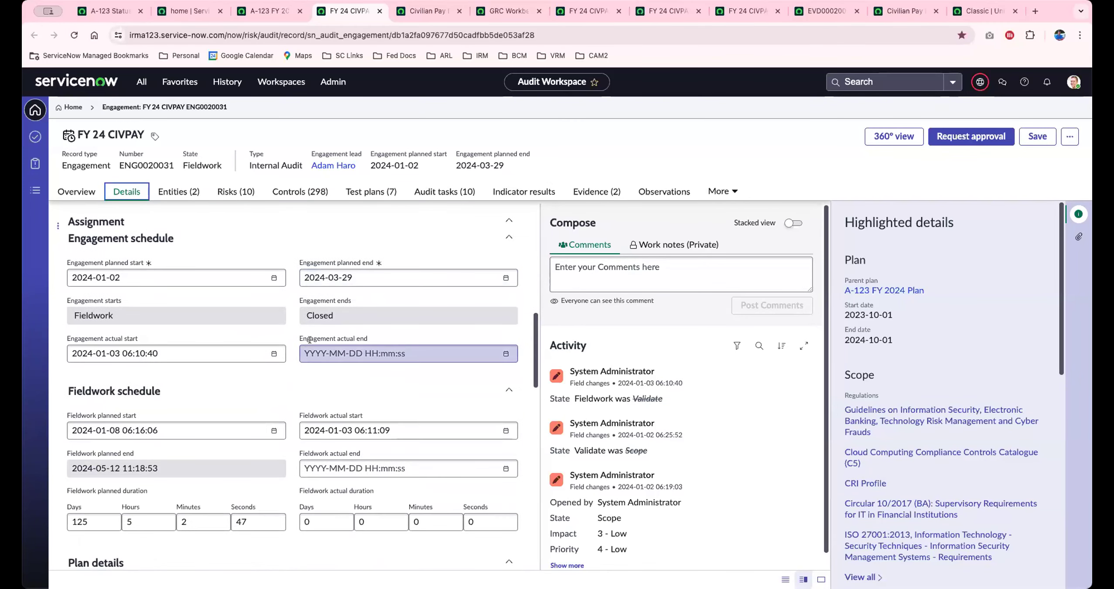
scroll(305, 349, "down", 6)
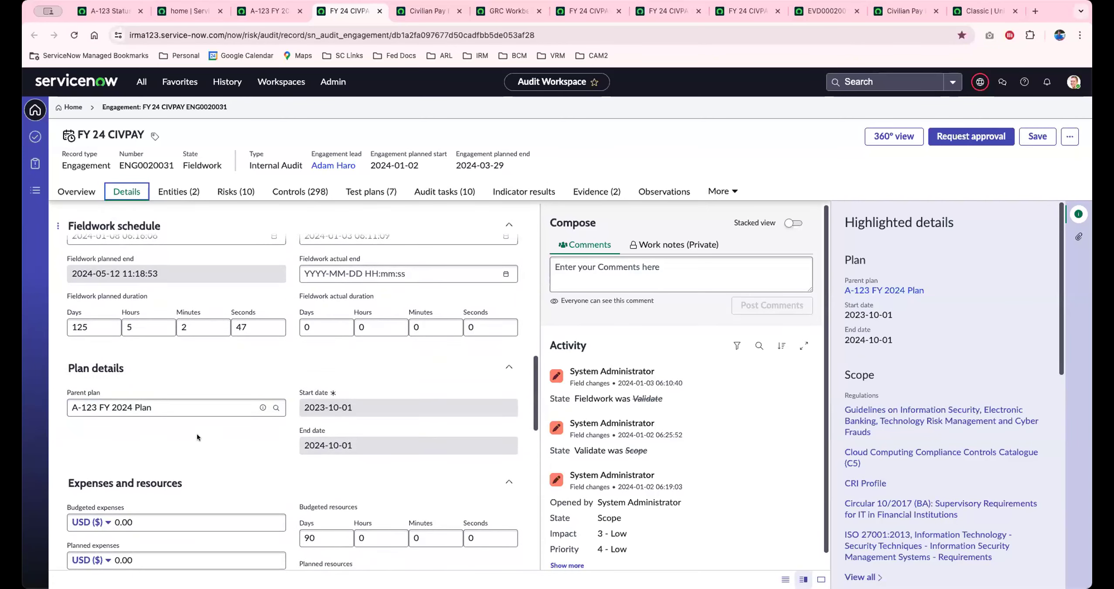
scroll(213, 424, "down", 2)
scroll(149, 499, "down", 2)
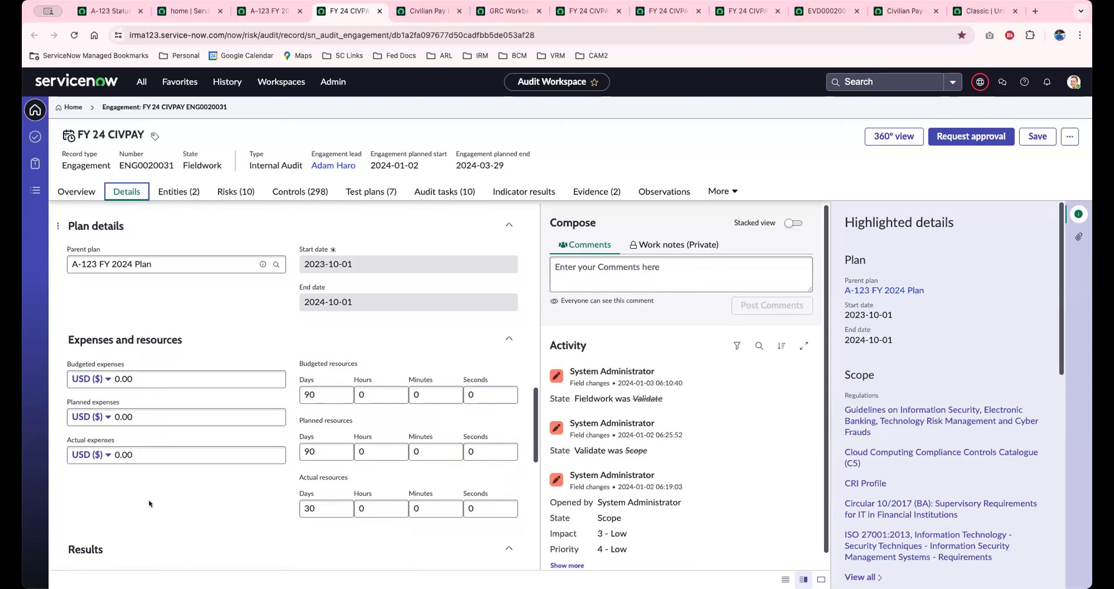
scroll(188, 235, "up", 10)
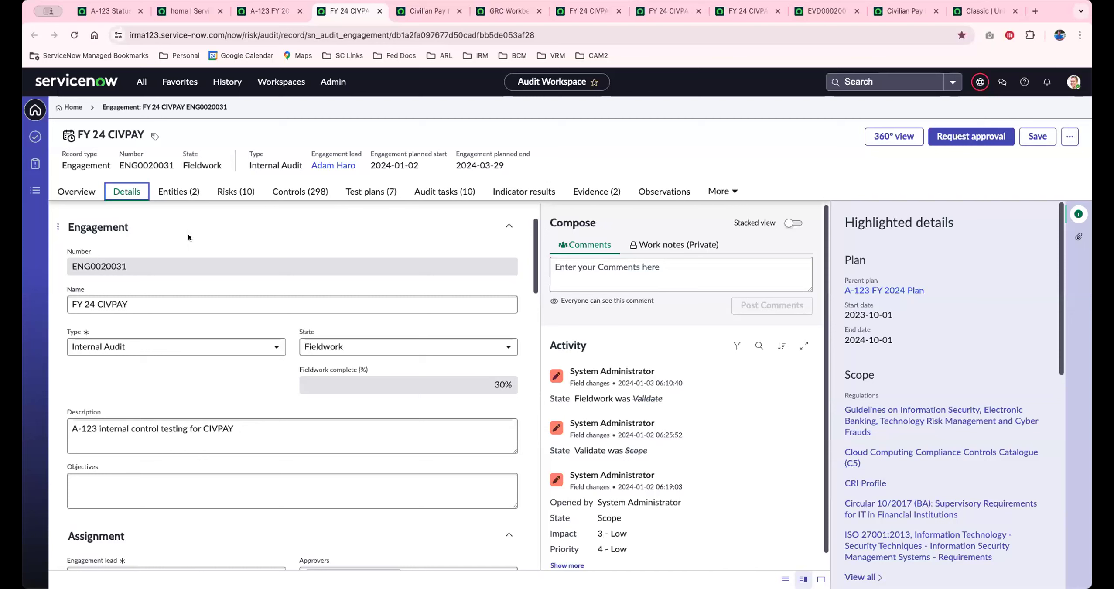
Step: Look through the engagement's related entities, risks, controls and test plans
mouse_move(536, 237)
left_mouse_down()
mouse_move(535, 330)
mouse_move(529, 224)
left_mouse_up()
left_click(174, 191)
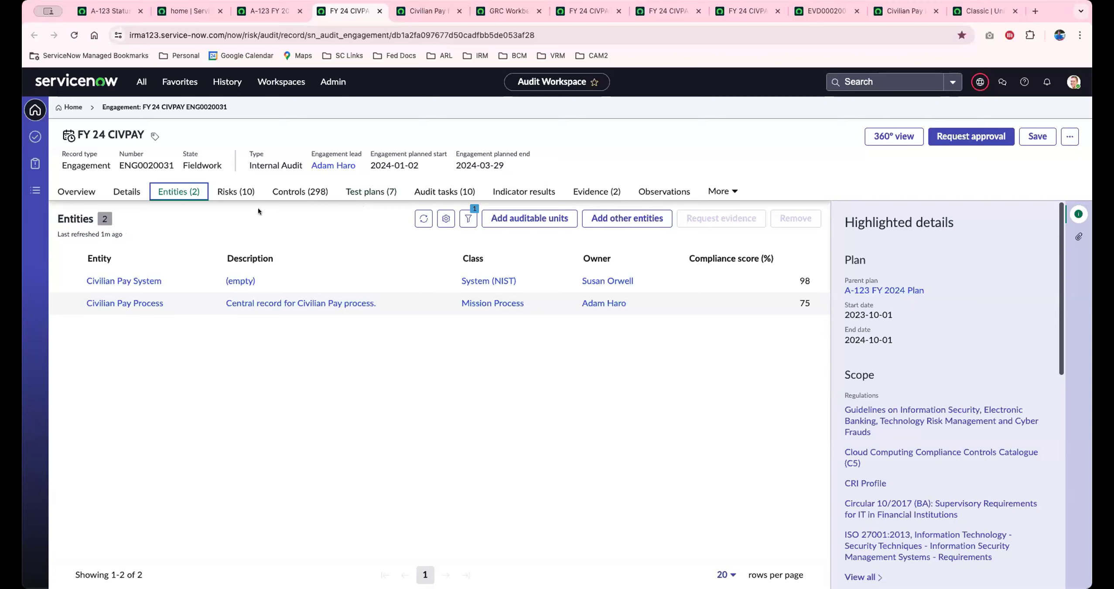
left_click(234, 195)
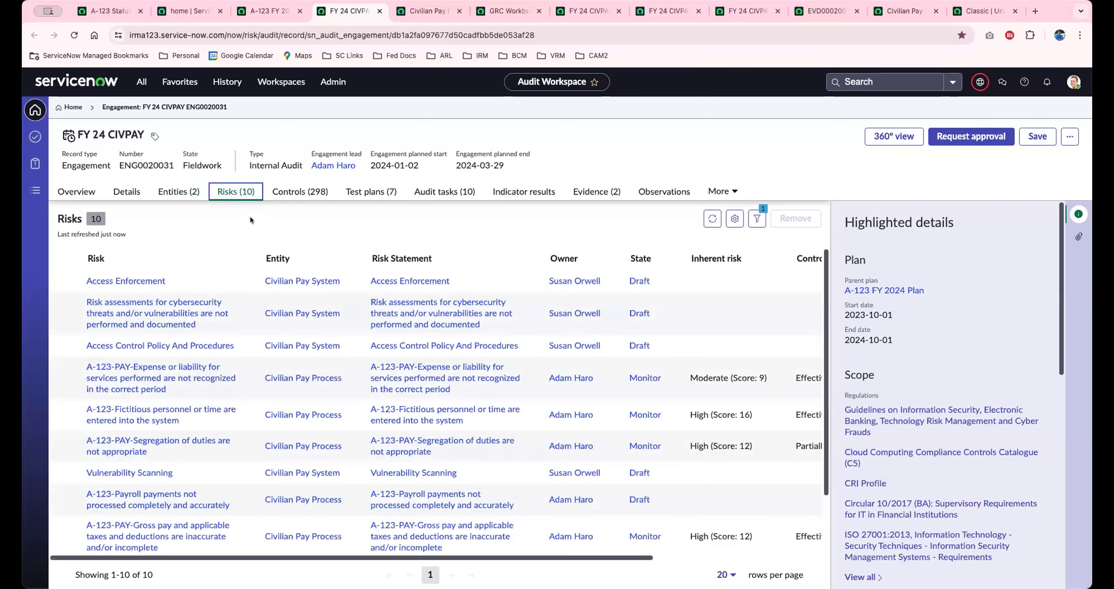
left_click(300, 191)
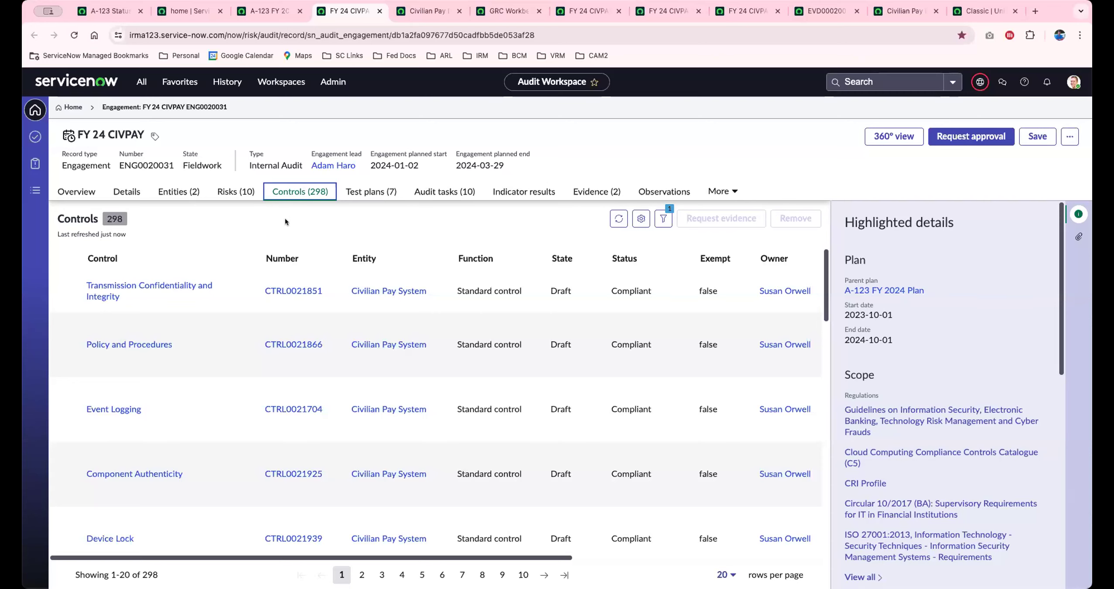
left_click(361, 195)
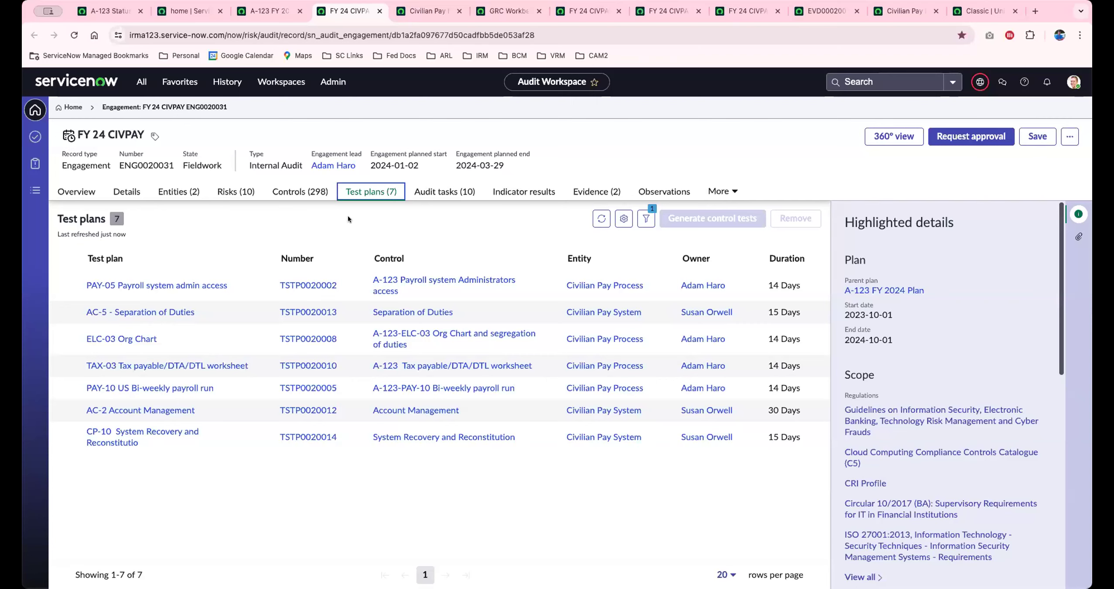
Step: Review the engagement's audit tasks, including the activity types that can be created, and its evidence records
left_click(419, 194)
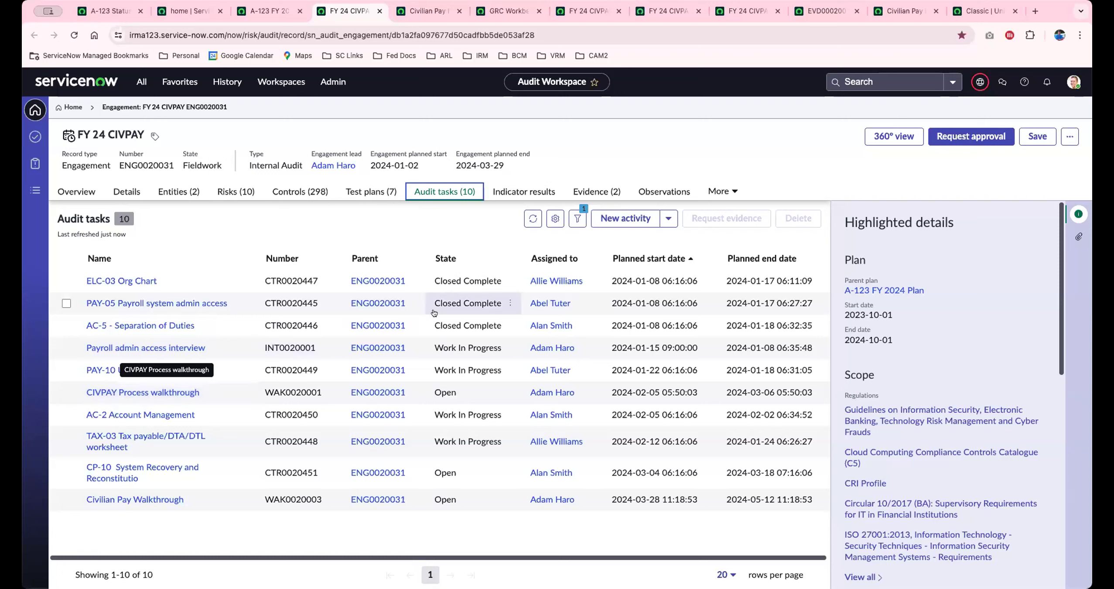
left_click(667, 221)
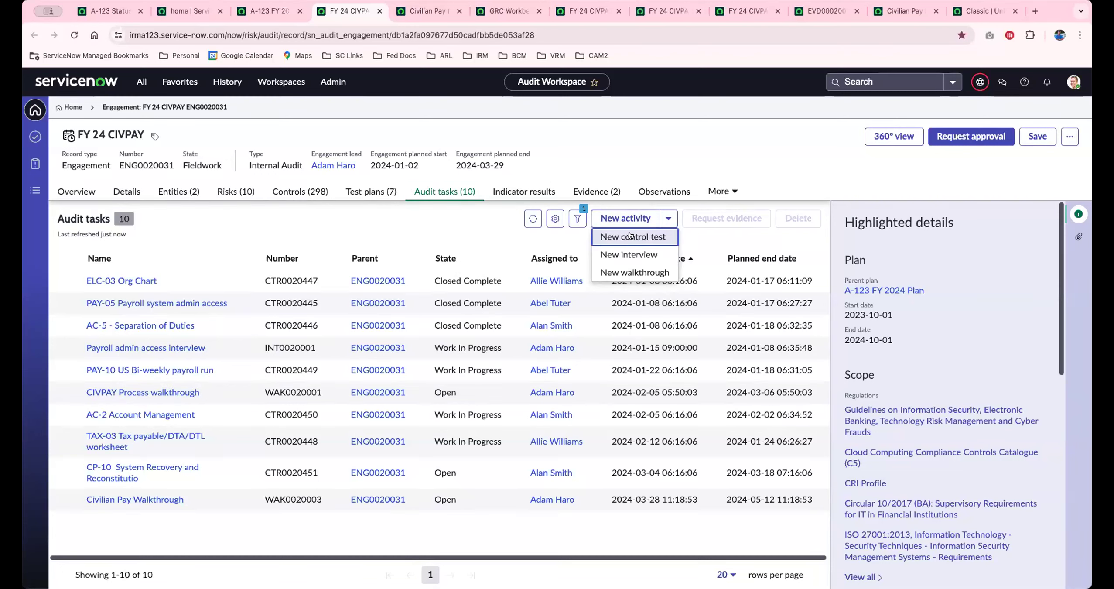
left_click(397, 202)
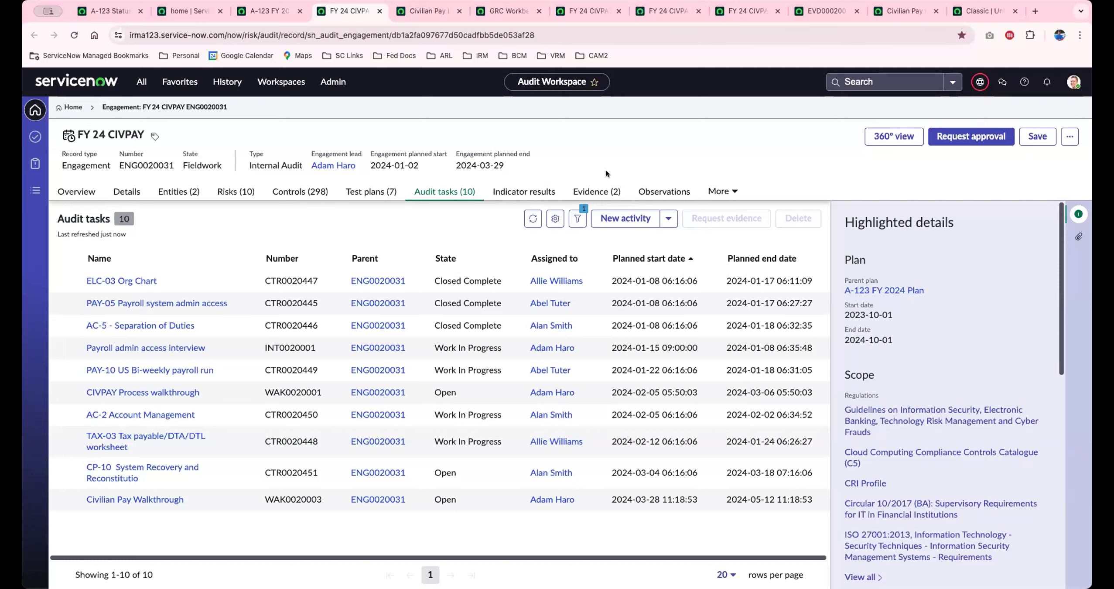
left_click(596, 191)
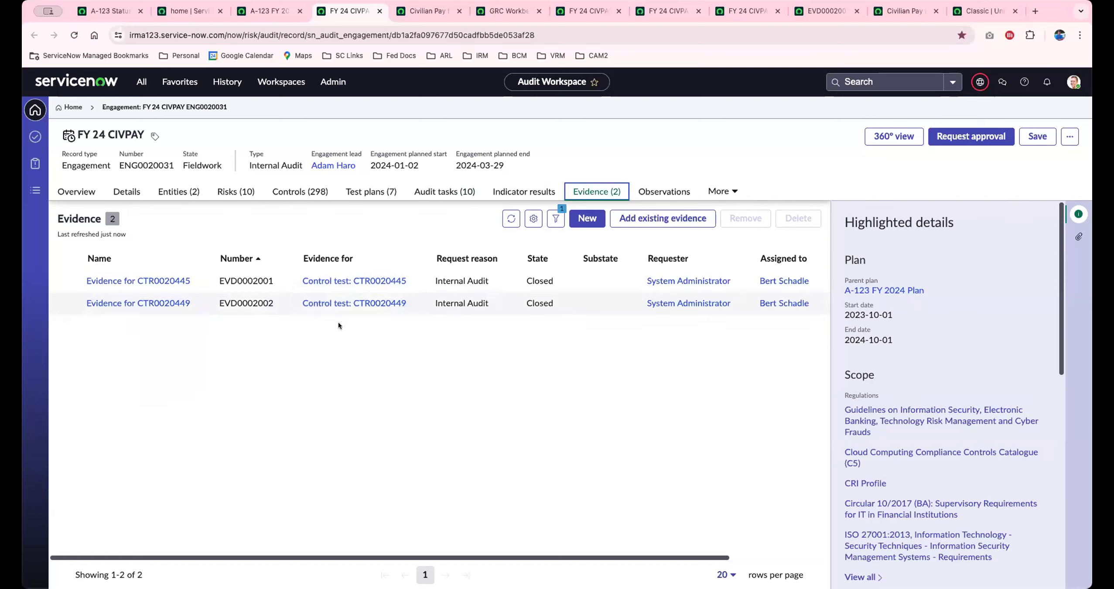
left_click(443, 191)
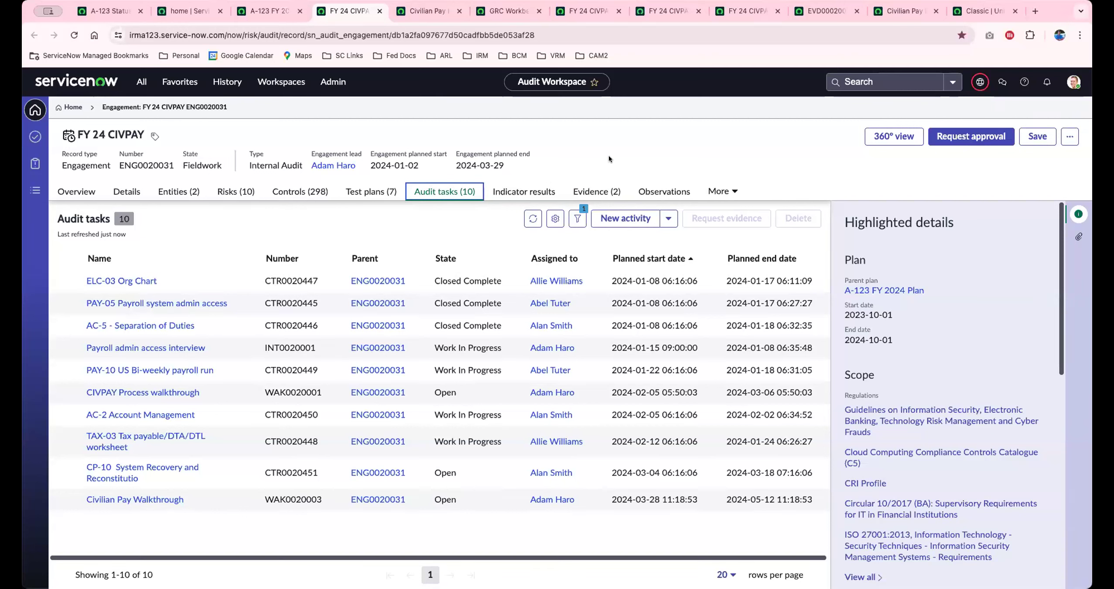
Step: Examine the parent plan, regulations and policies in the highlighted details beside the audit tasks
scroll(1007, 264, "down", 2)
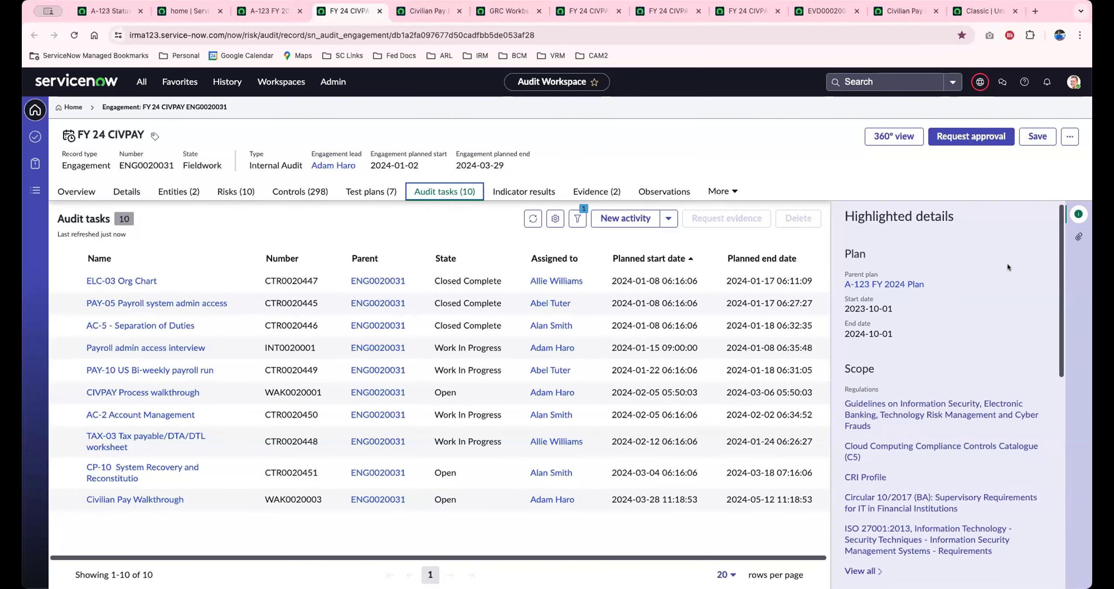
scroll(1007, 264, "down", 2)
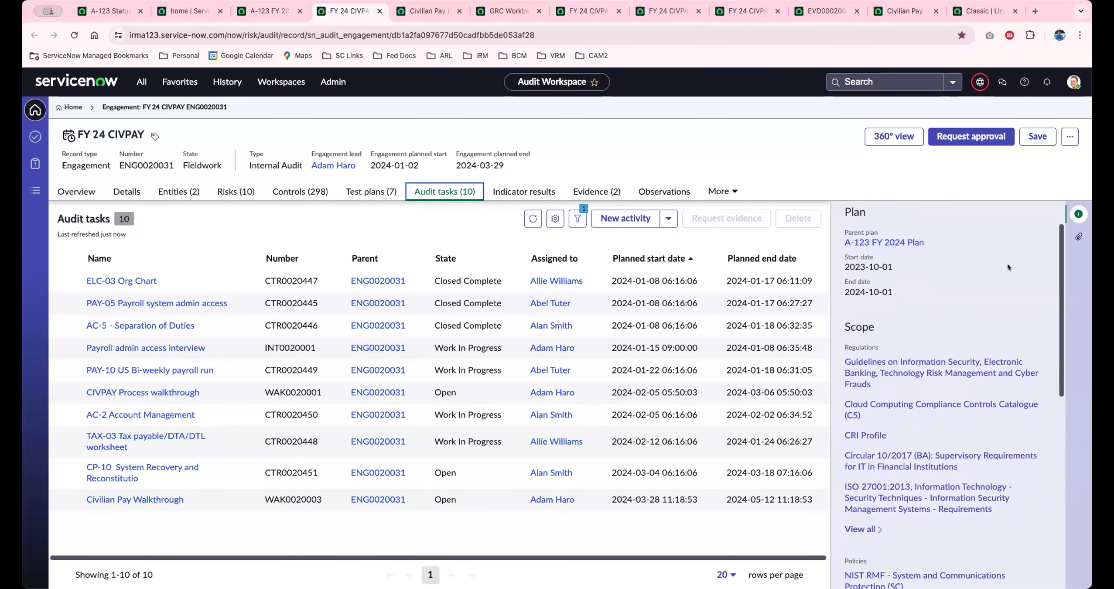
scroll(1007, 264, "down", 2)
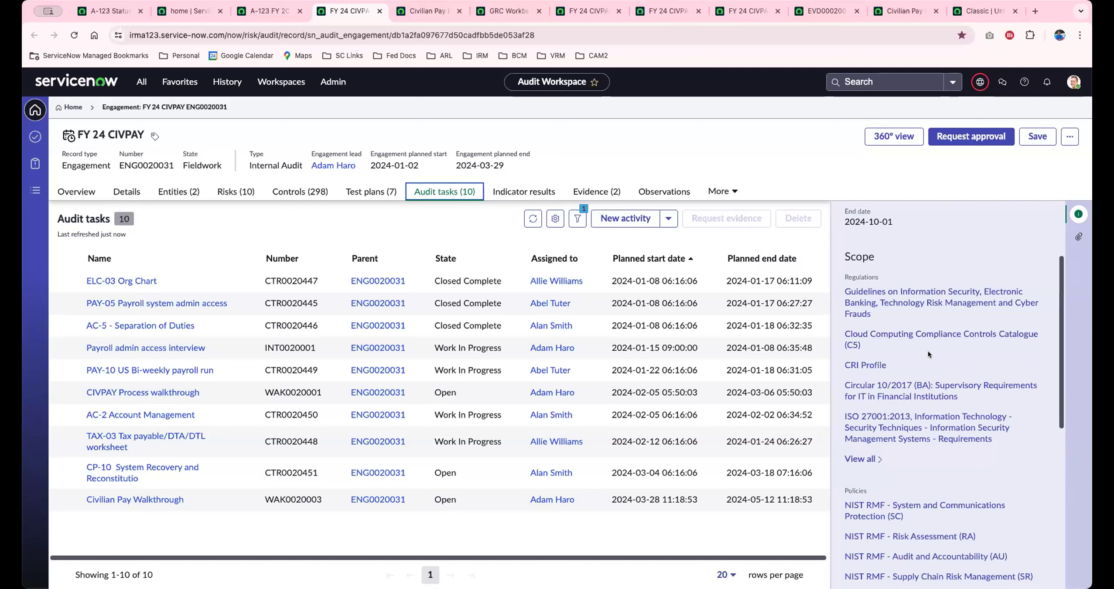
scroll(930, 493, "down", 1)
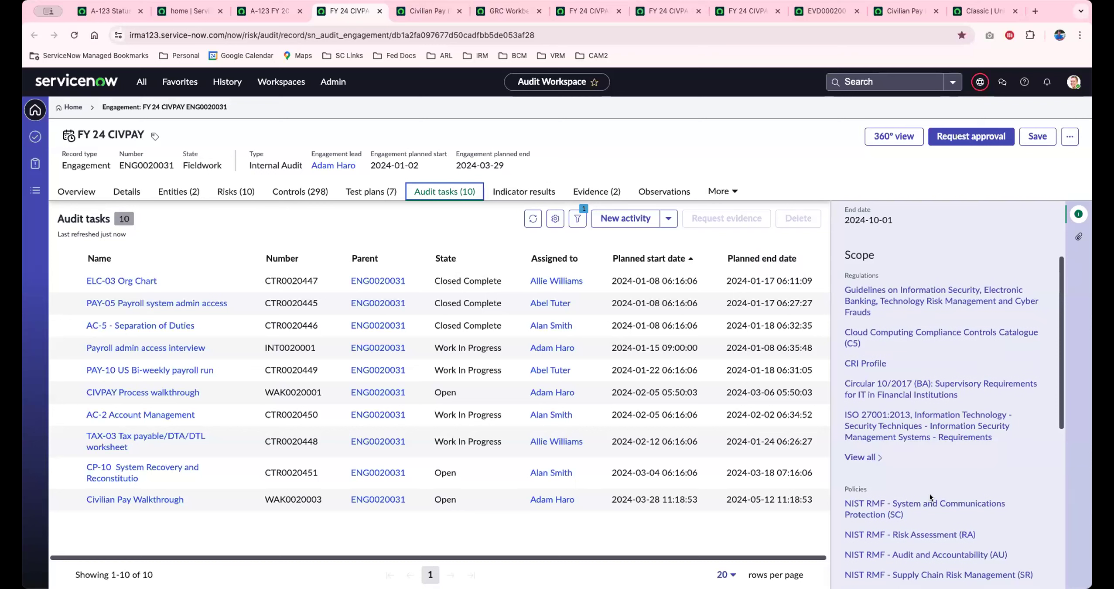
scroll(930, 498, "up", 5)
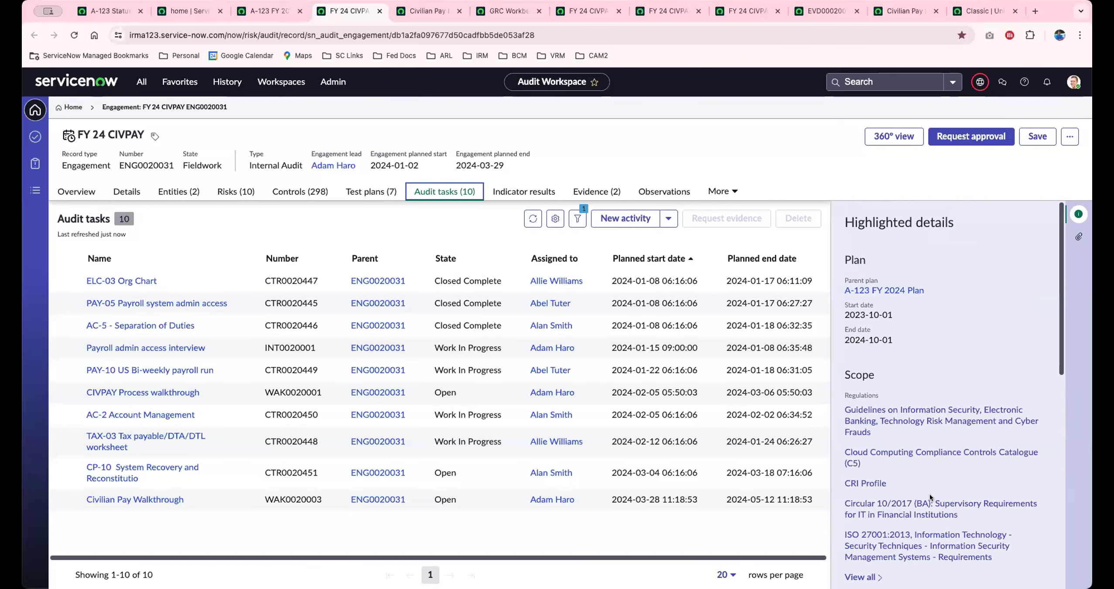
scroll(929, 494, "down", 1)
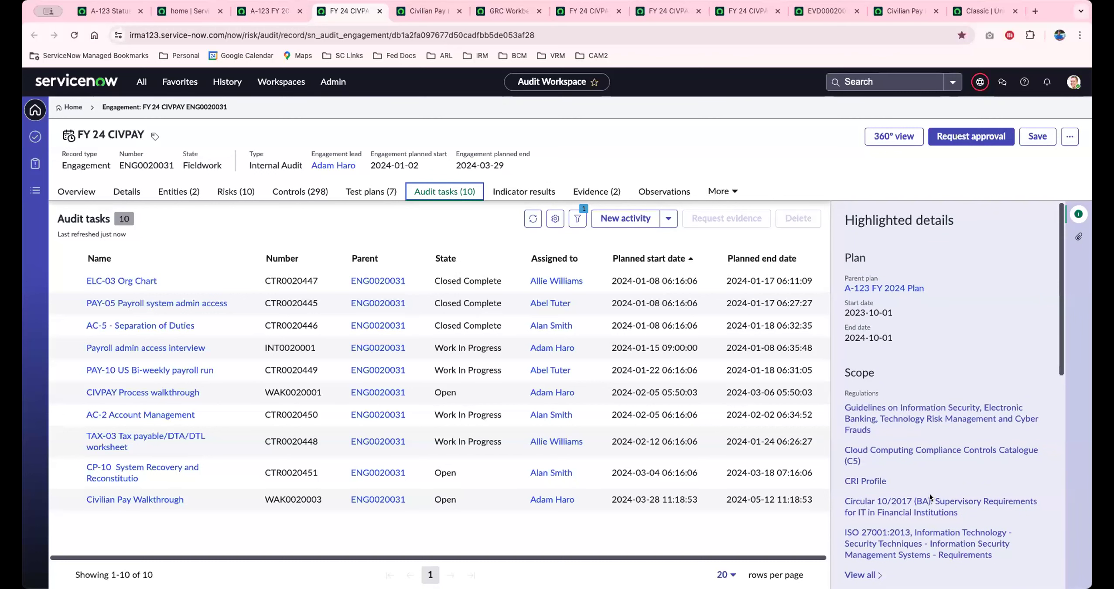
scroll(932, 493, "down", 1)
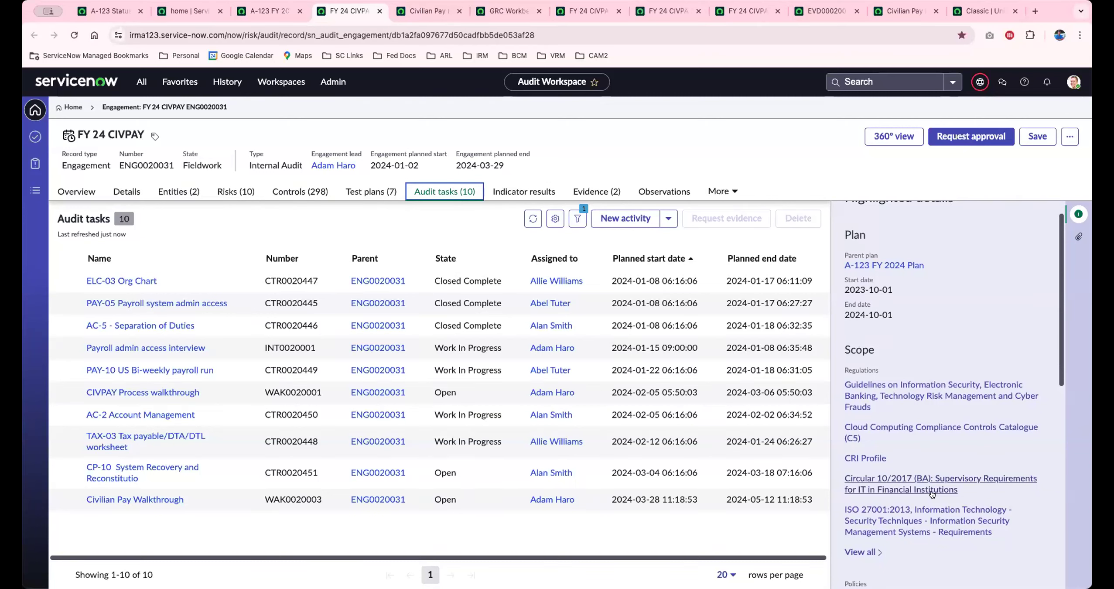
scroll(977, 398, "up", 2)
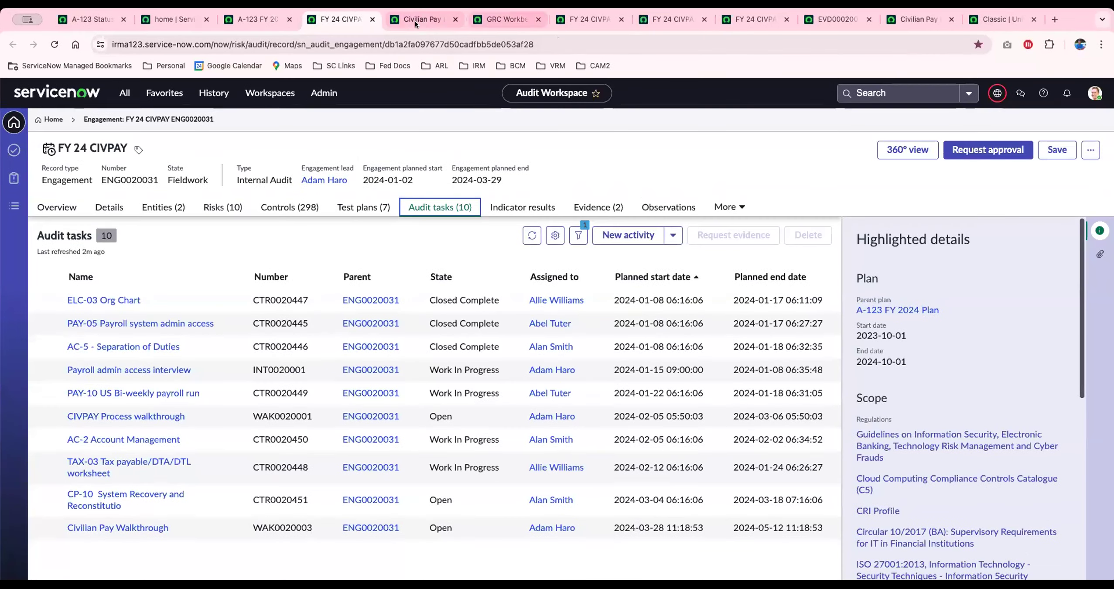
Step: Switch to the Civilian Pay Process entity and review its compliance status, downstream hierarchy and A-123 risk status
left_click(416, 19)
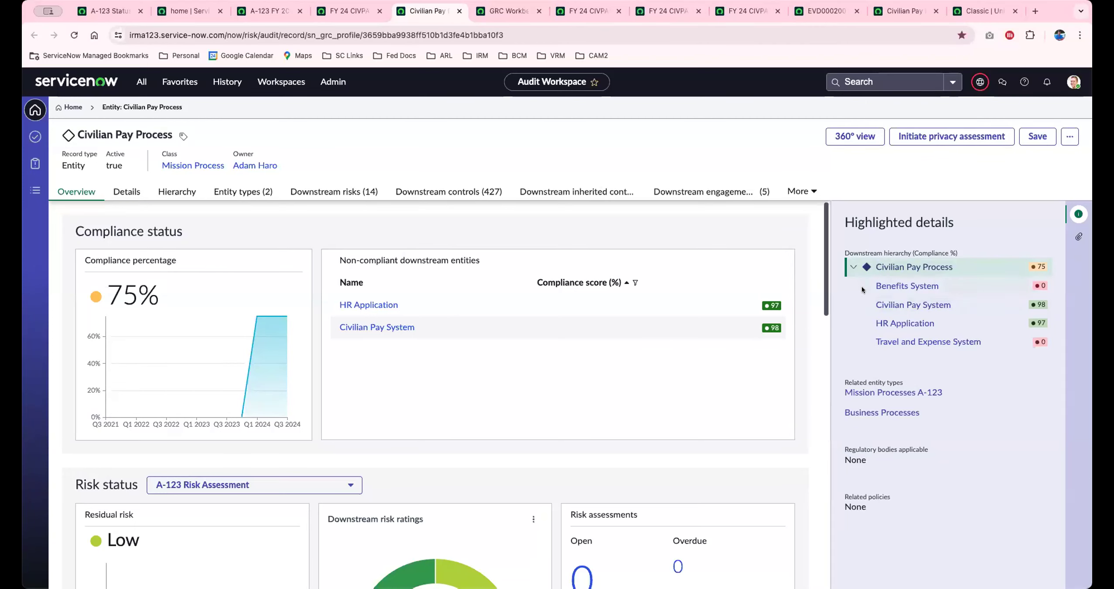
left_click(886, 272)
scroll(643, 368, "down", 3)
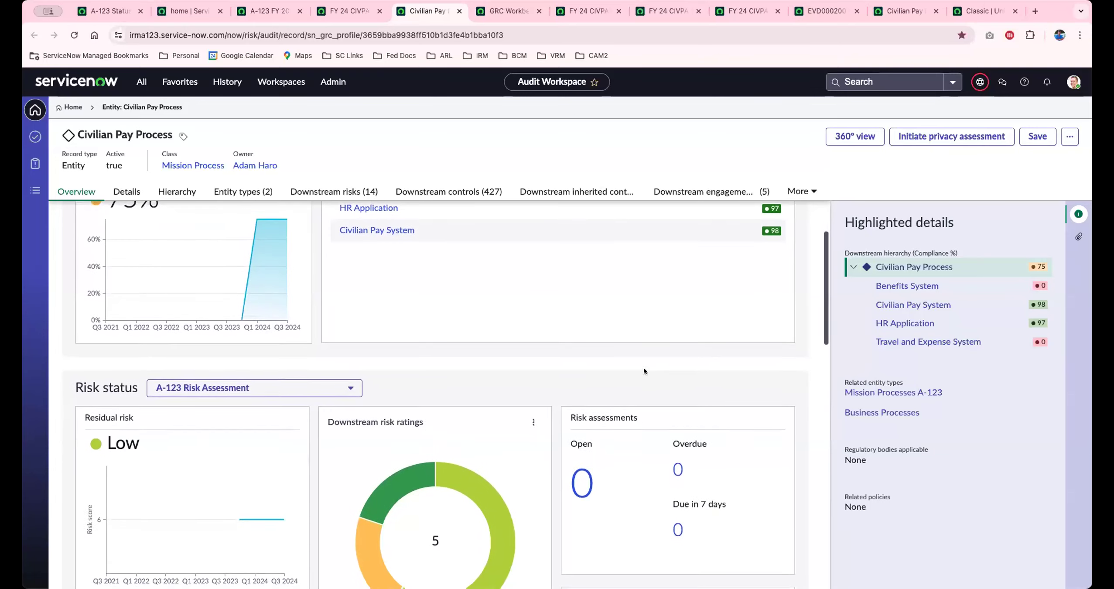
scroll(644, 371, "down", 3)
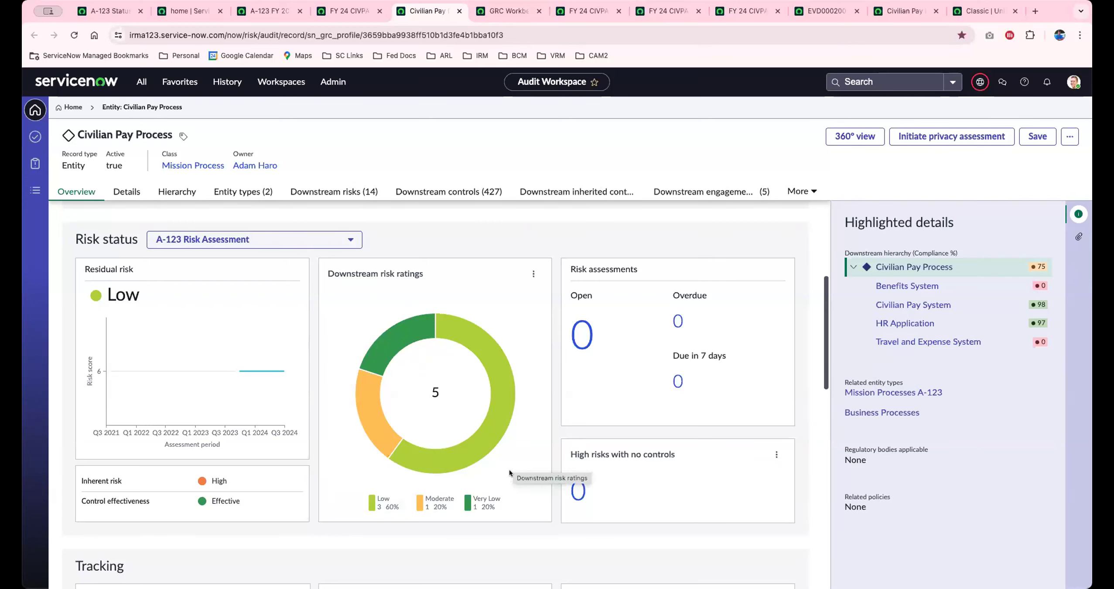
scroll(509, 469, "down", 2)
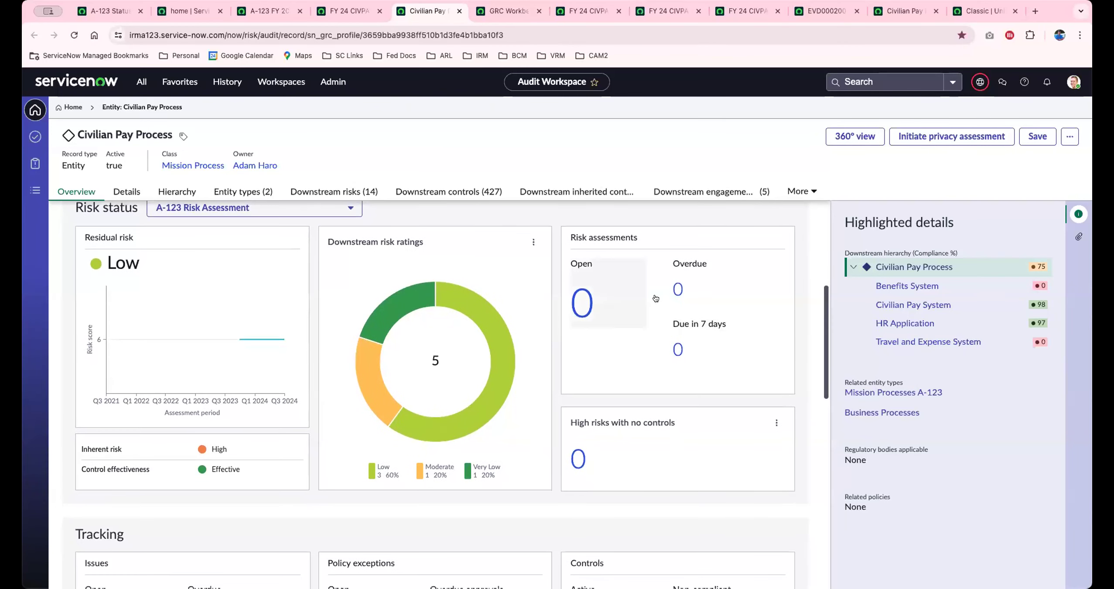
Step: Review the entity's tracking section covering issues, policy exceptions, controls, inherited controls and evidence requests
scroll(621, 358, "down", 1)
scroll(623, 360, "down", 2)
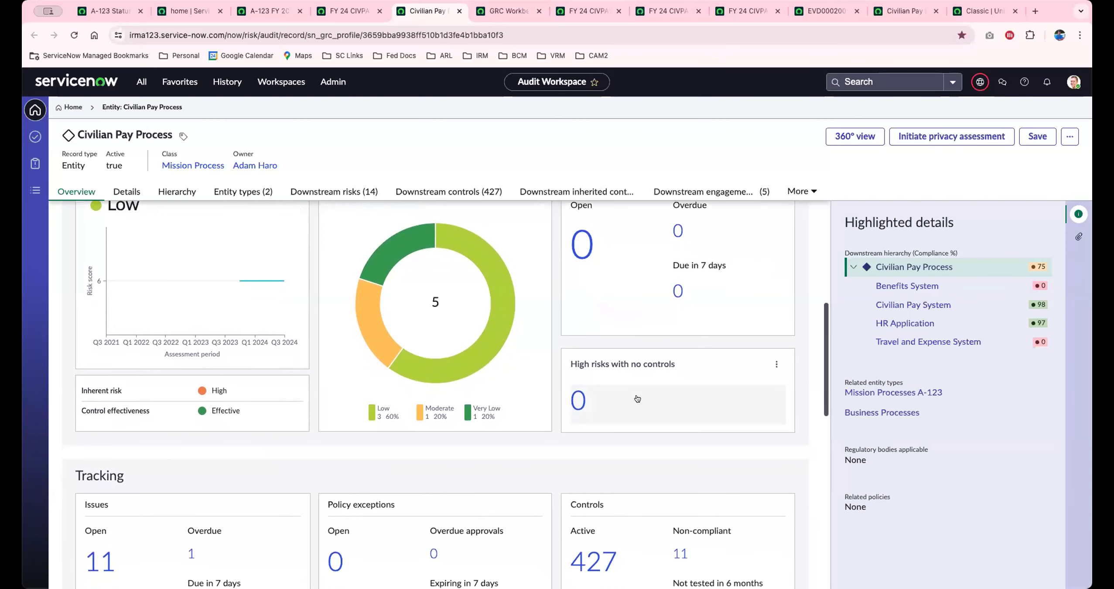
scroll(651, 401, "down", 1)
scroll(652, 402, "down", 5)
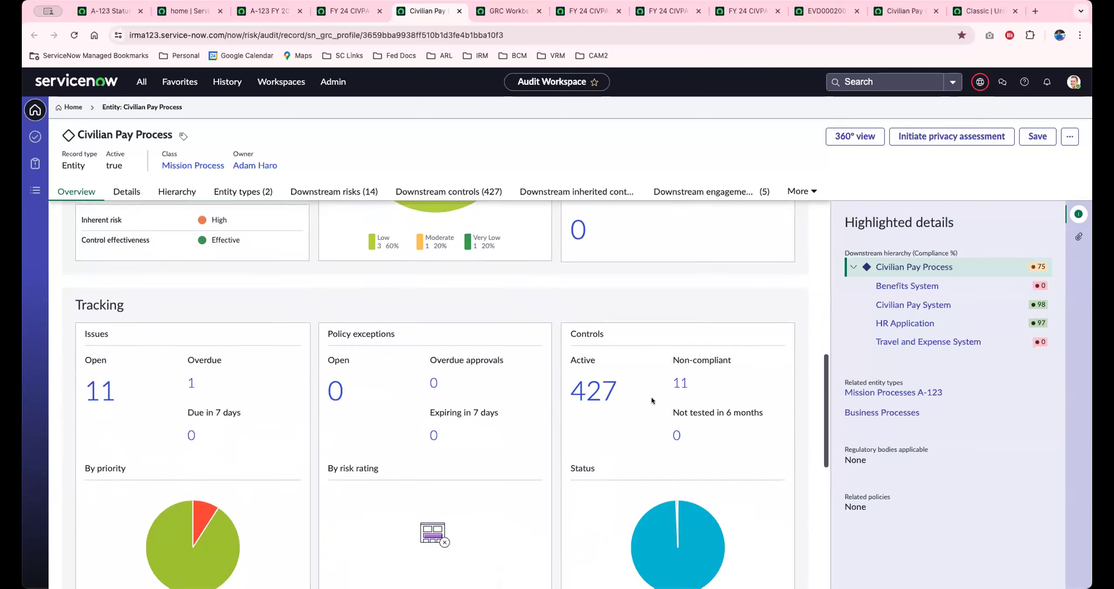
scroll(651, 400, "down", 1)
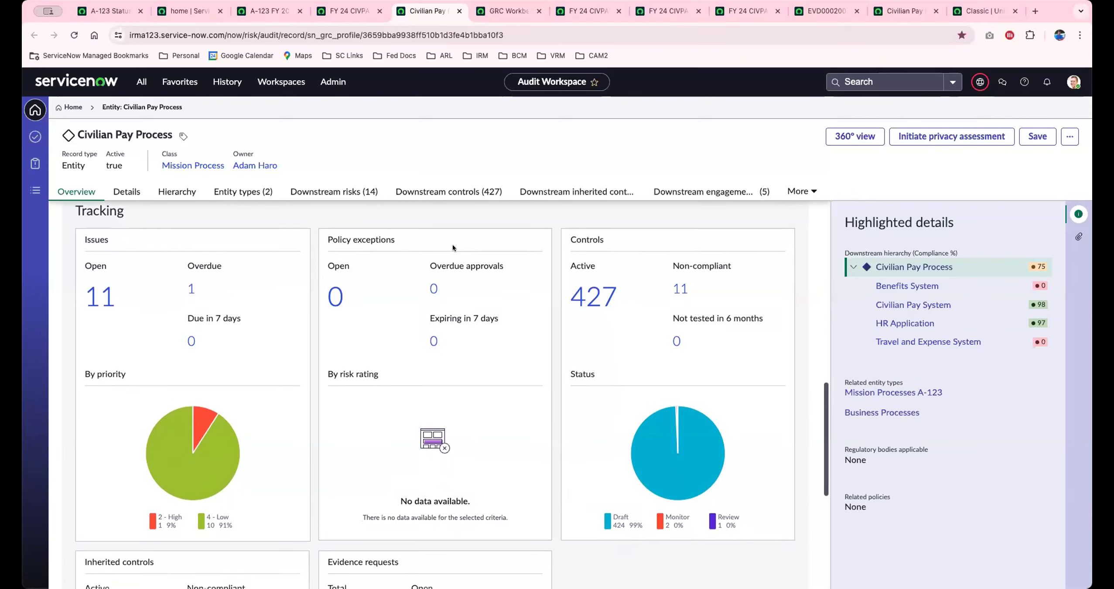
scroll(452, 244, "down", 3)
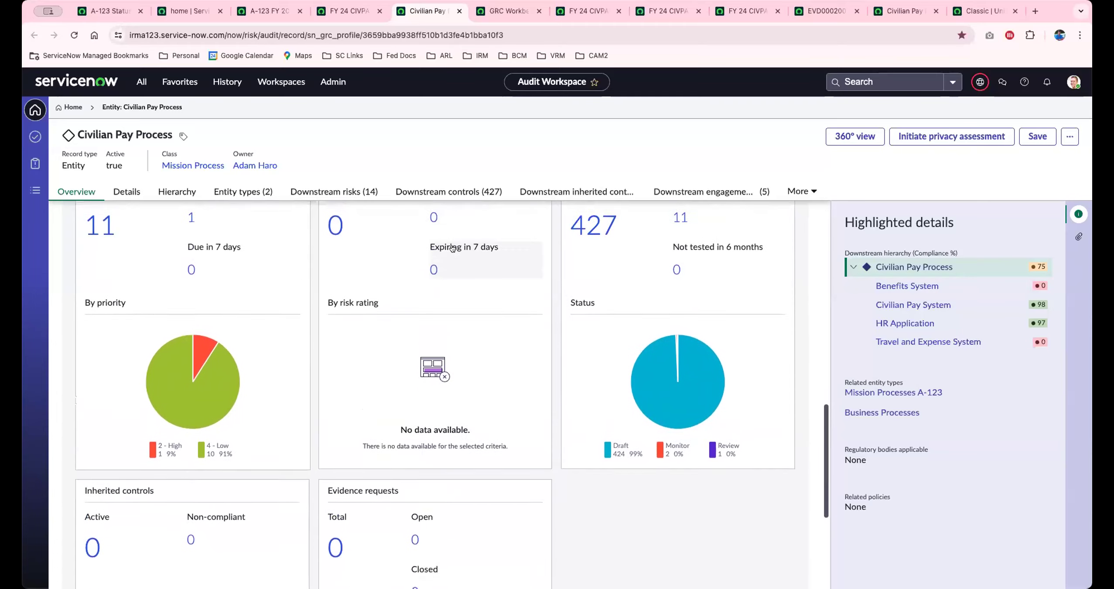
Step: Open the Civilian Pay Process hierarchy and review its upstream and downstream entities
scroll(437, 244, "up", 10)
scroll(301, 224, "up", 3)
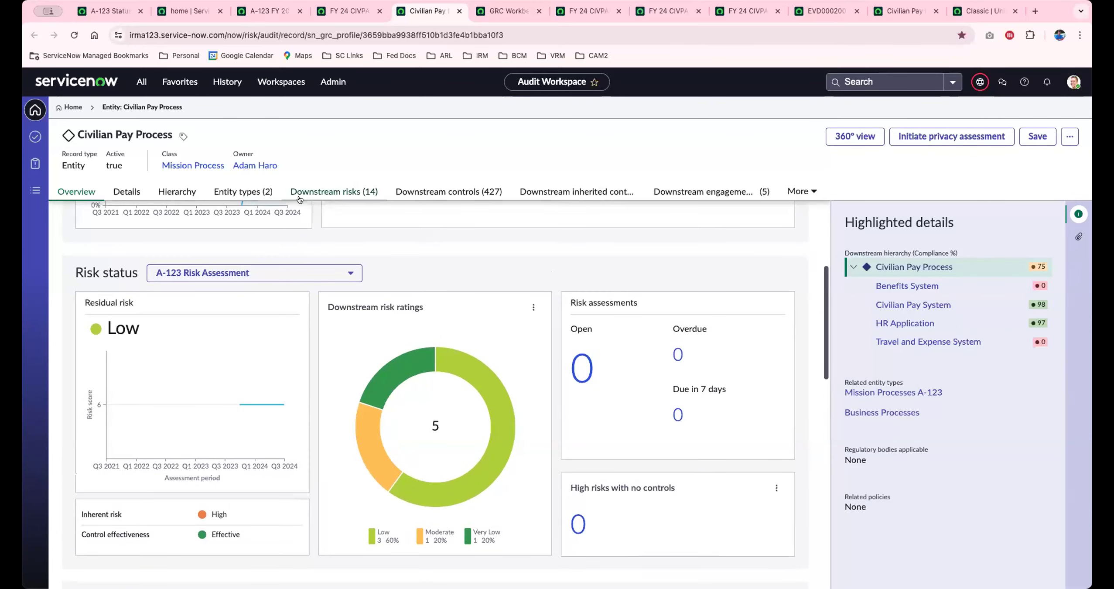
left_click(190, 190)
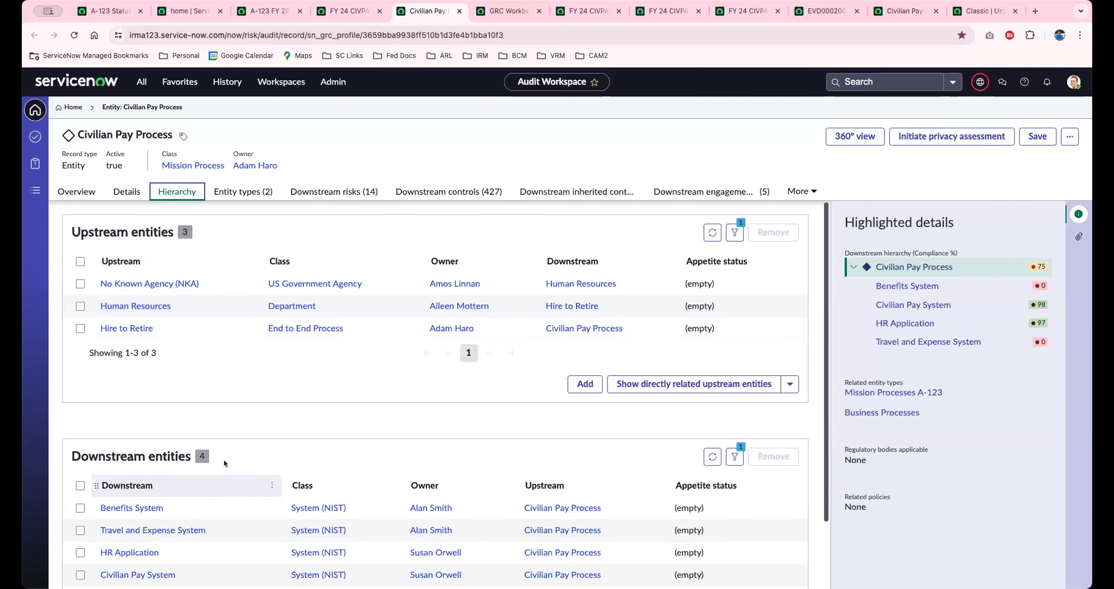
scroll(252, 423, "down", 1)
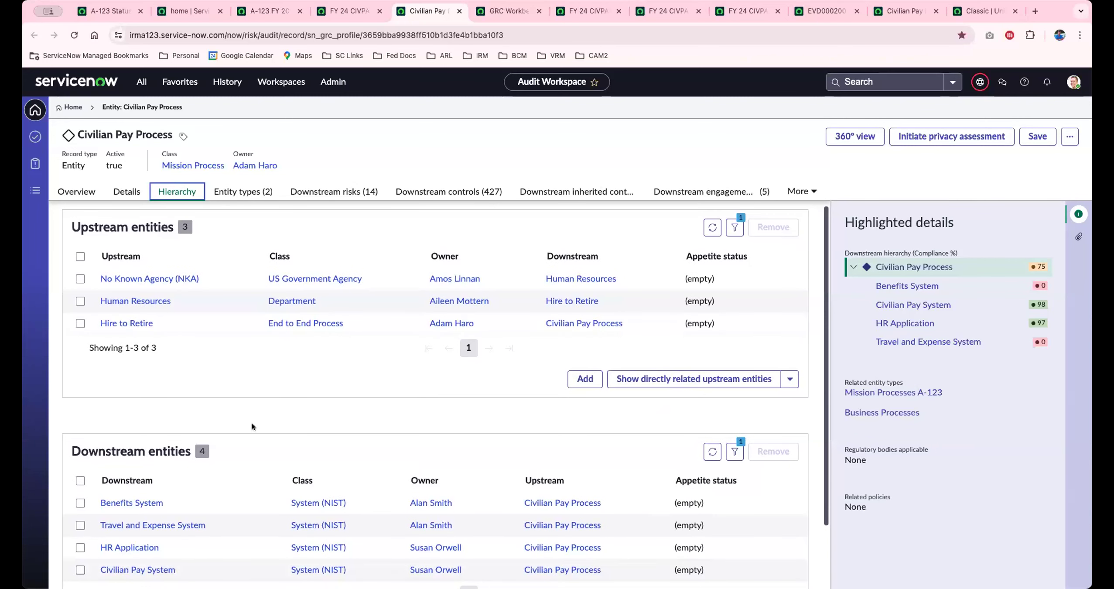
scroll(340, 386, "down", 2)
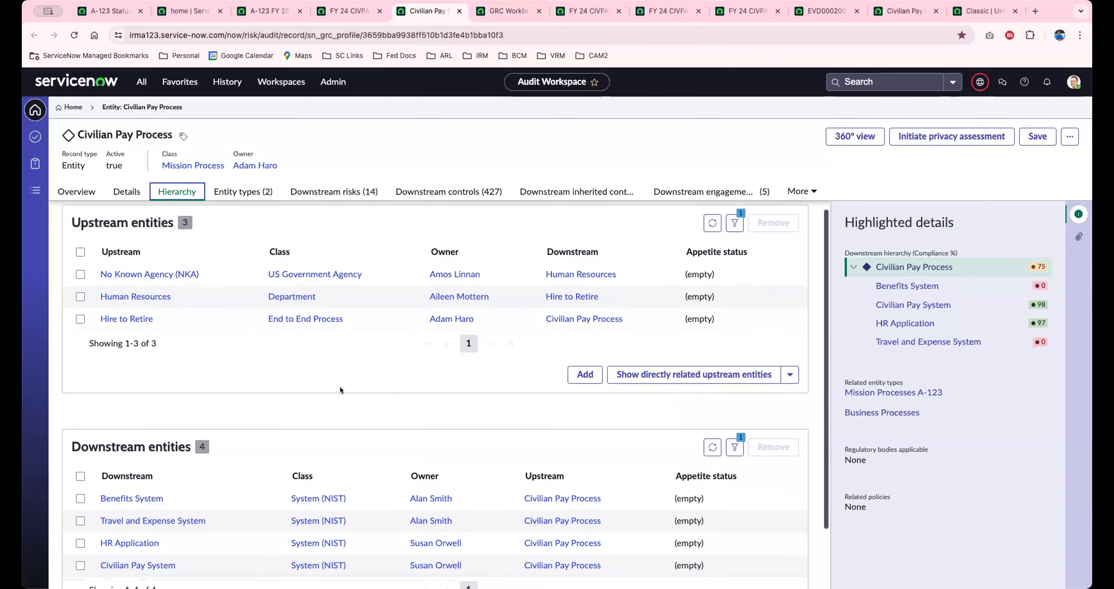
scroll(340, 389, "down", 1)
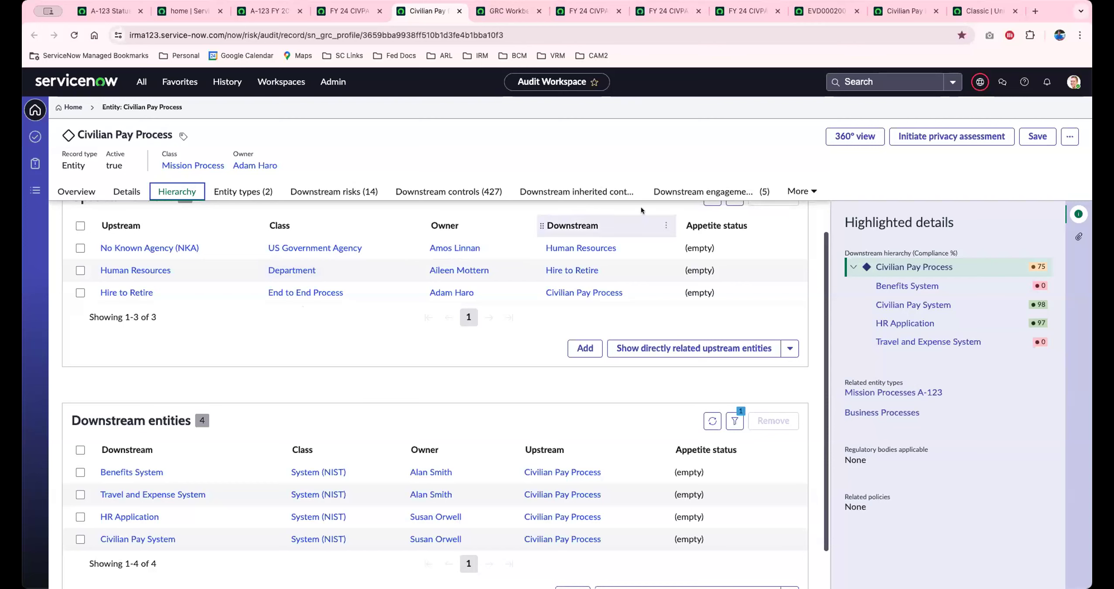
Step: View the entity's aggregated risks and examine the entity class dependency model in the GRC Workbench
left_click(801, 191)
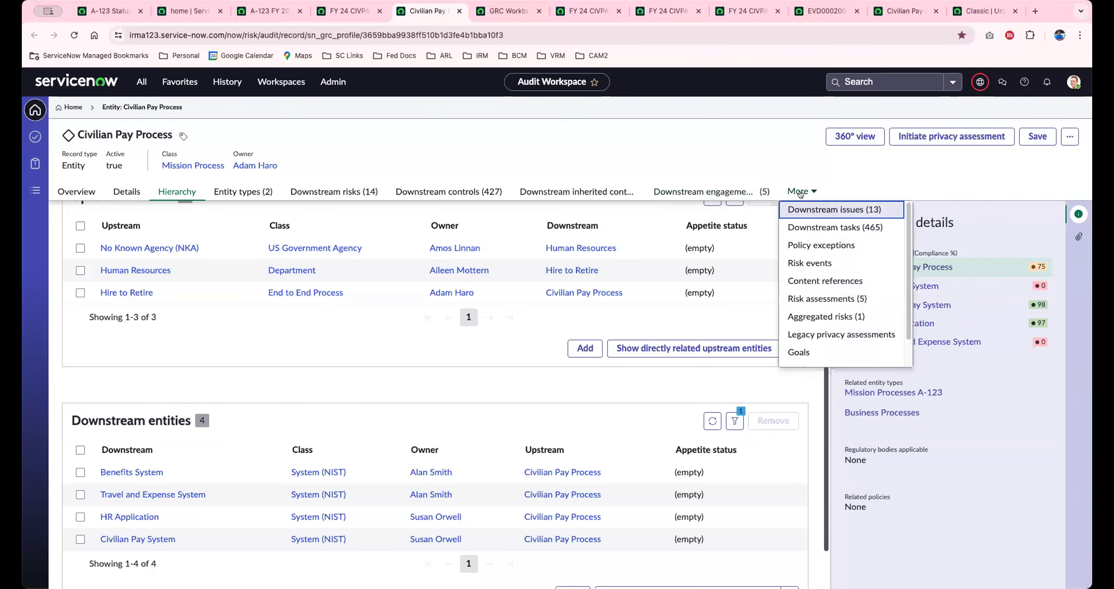
left_click(824, 317)
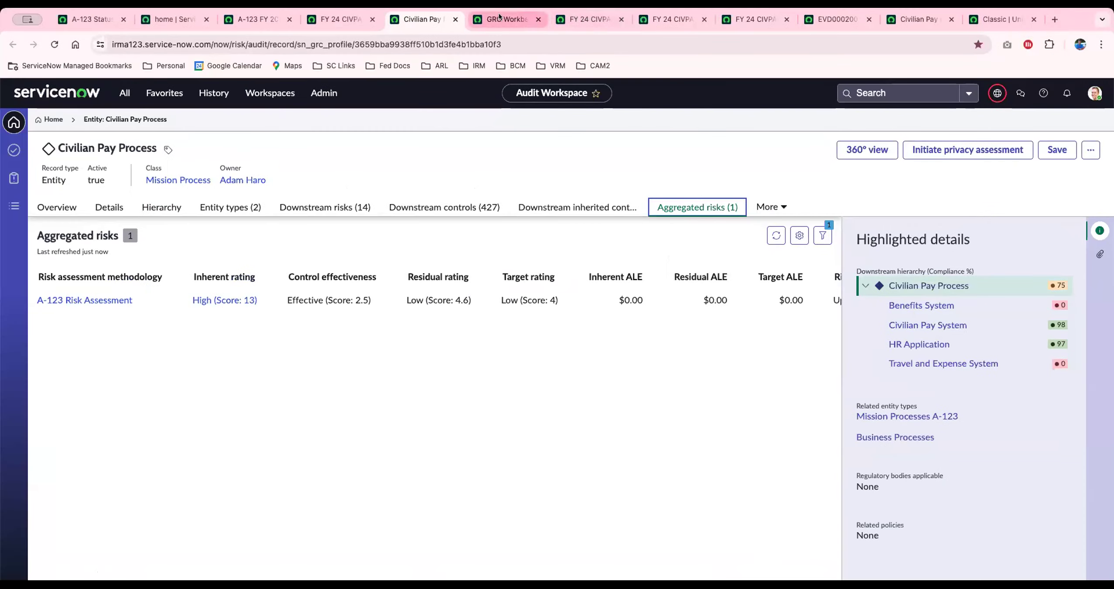
key("ctrl+Tab")
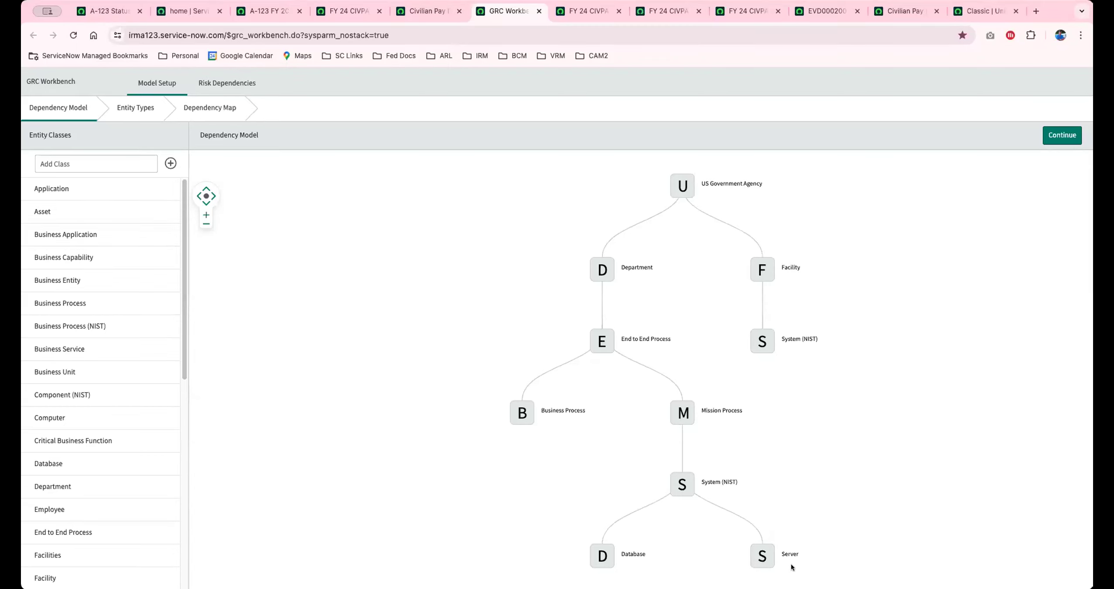
mouse_move(683, 479)
Step: Switch to the A-123 payroll data input errors risk and review its description, lifecycle state, A-123 risk assessment and mitigating control effectiveness
left_click(587, 13)
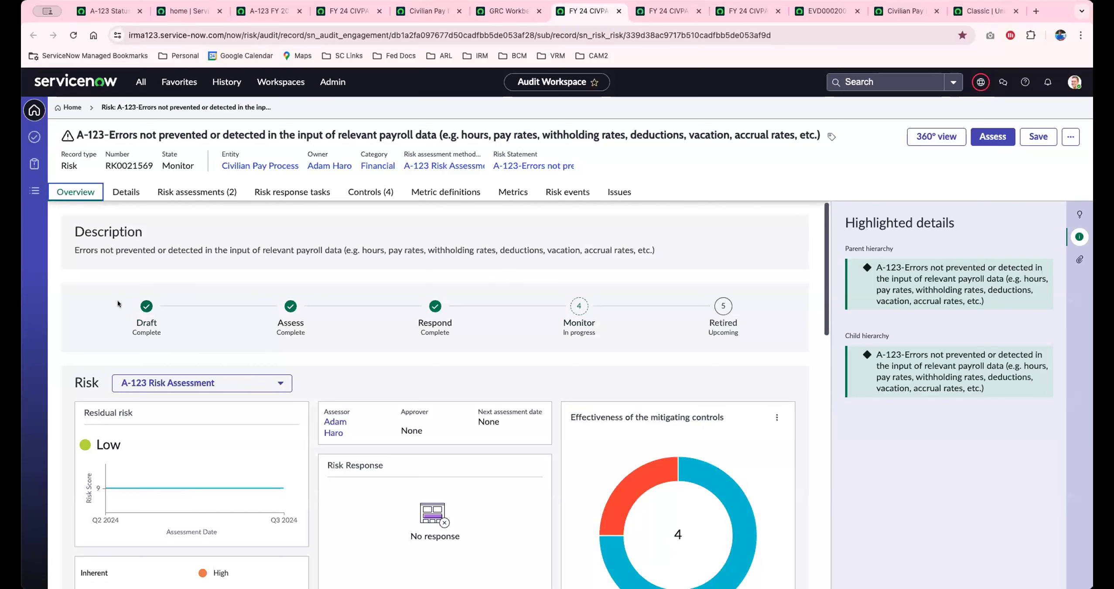
scroll(116, 283, "down", 1)
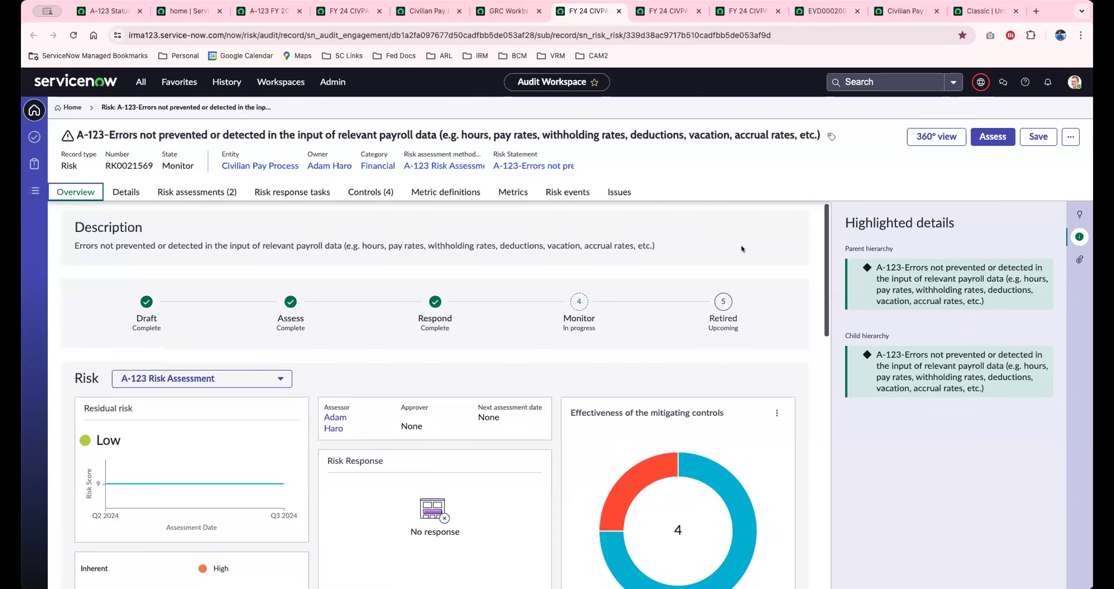
scroll(772, 238, "down", 1)
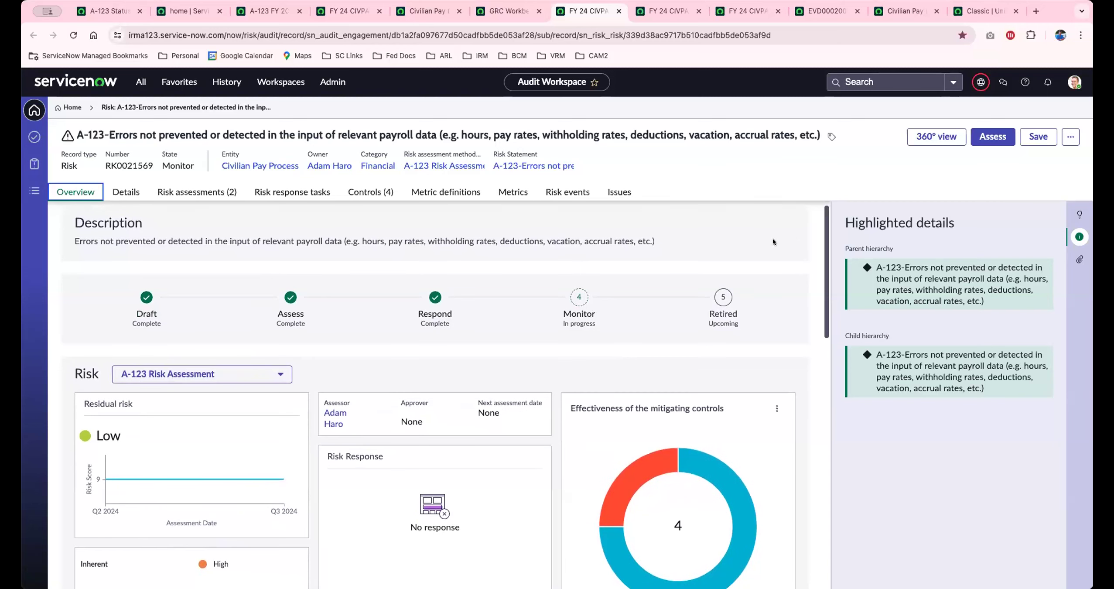
scroll(623, 258, "down", 3)
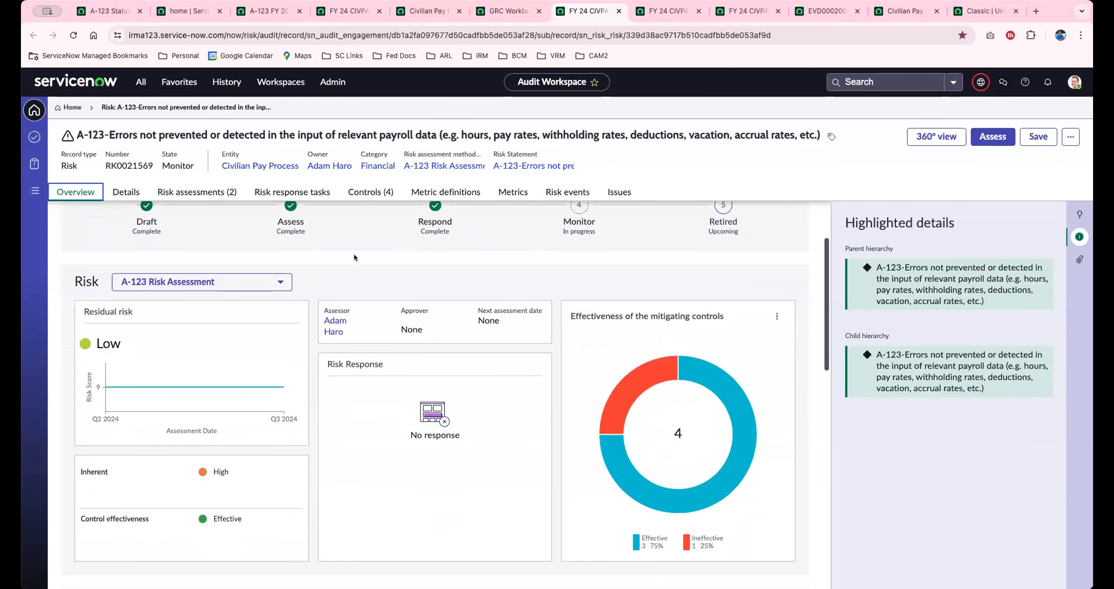
scroll(355, 257, "down", 2)
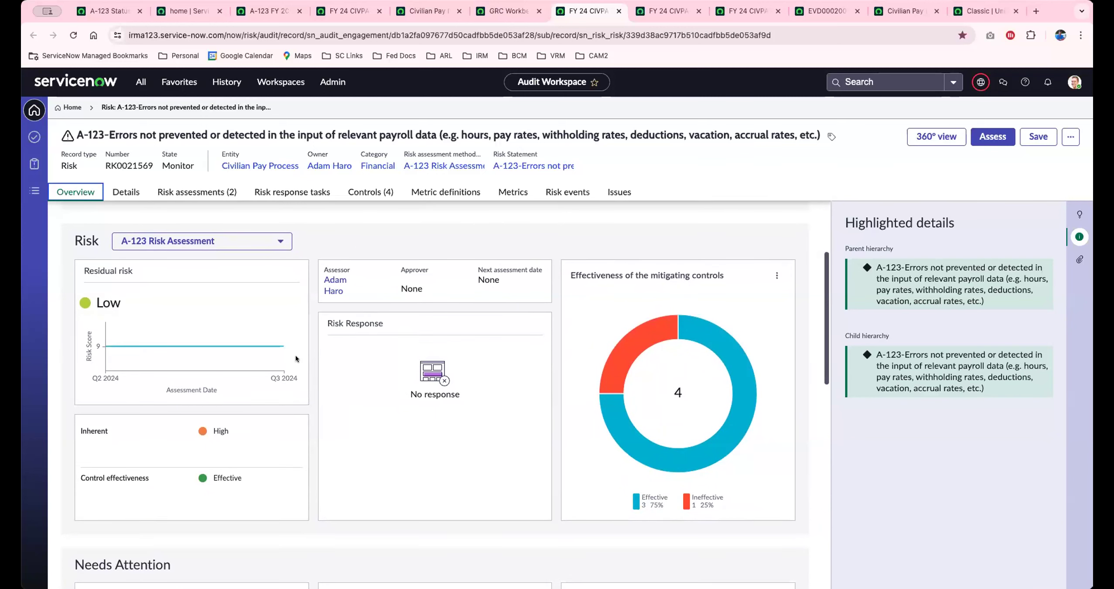
scroll(300, 379, "down", 1)
scroll(579, 441, "down", 1)
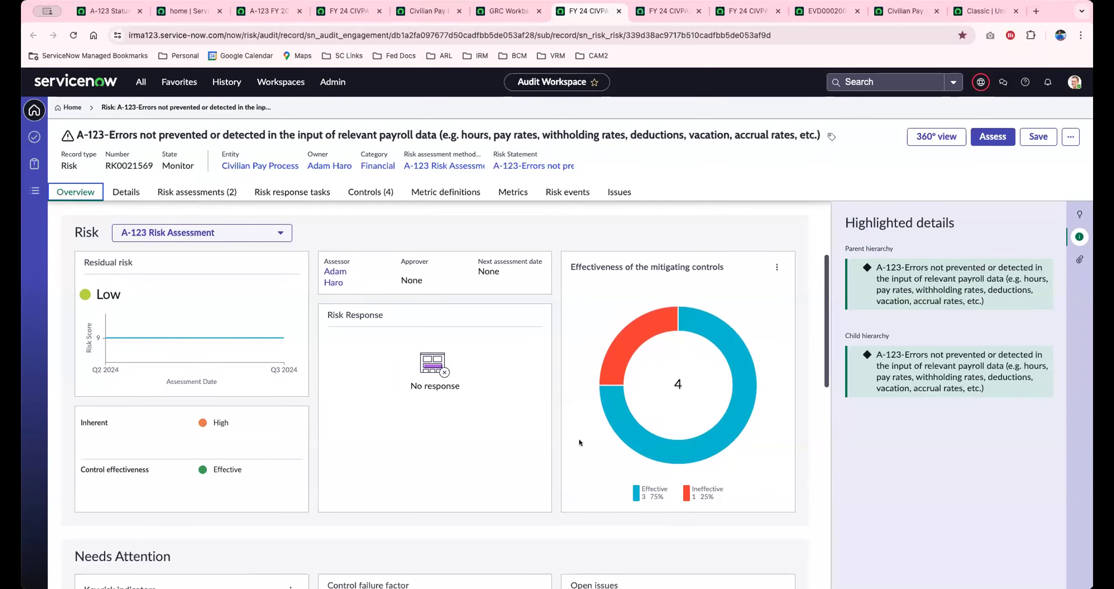
Step: Review the risk's needs-attention and monitoring sections, covering control failure factor, open issues, control testing results and risk events
scroll(578, 442, "down", 3)
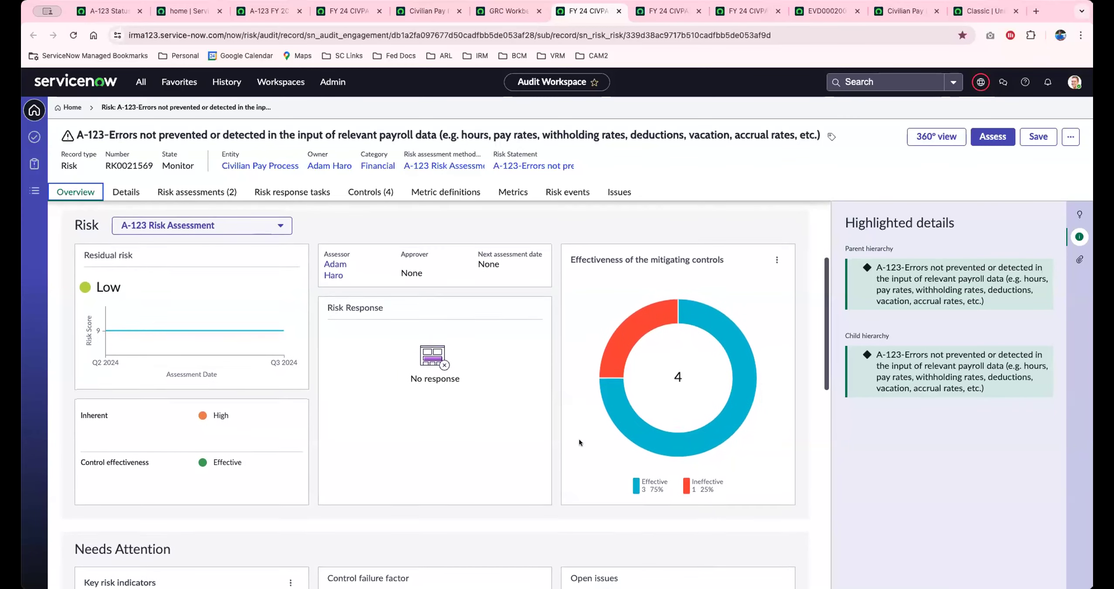
scroll(578, 439, "down", 5)
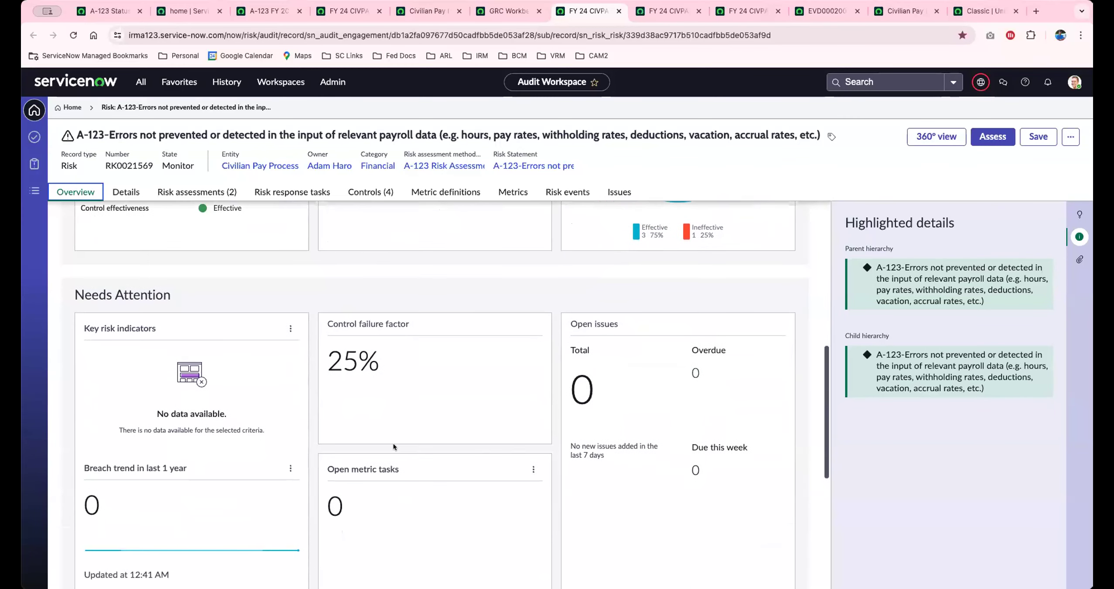
scroll(394, 443, "down", 2)
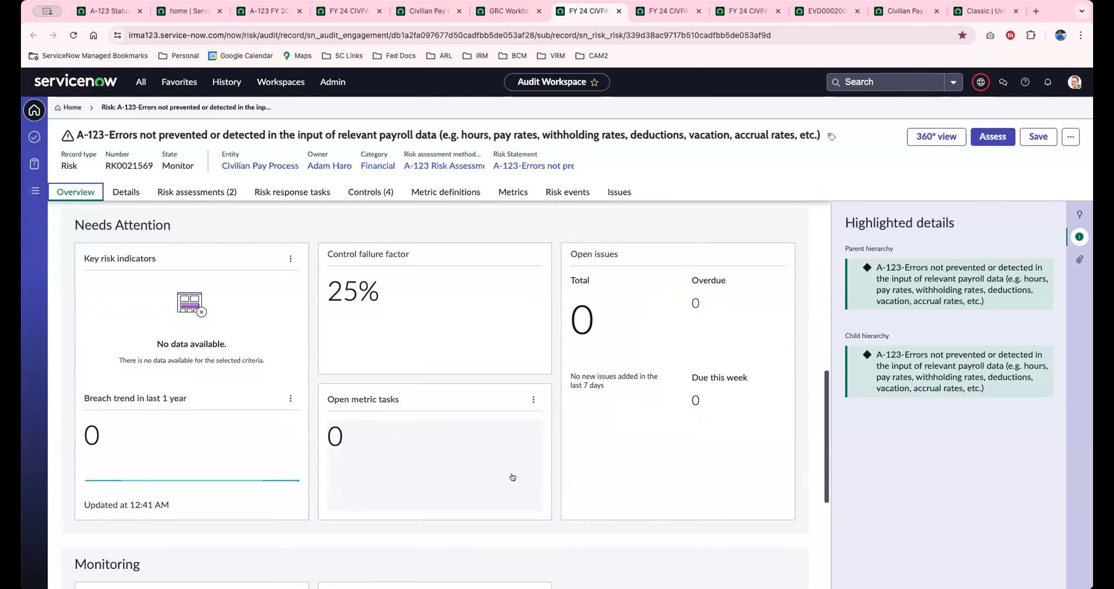
scroll(550, 479, "down", 4)
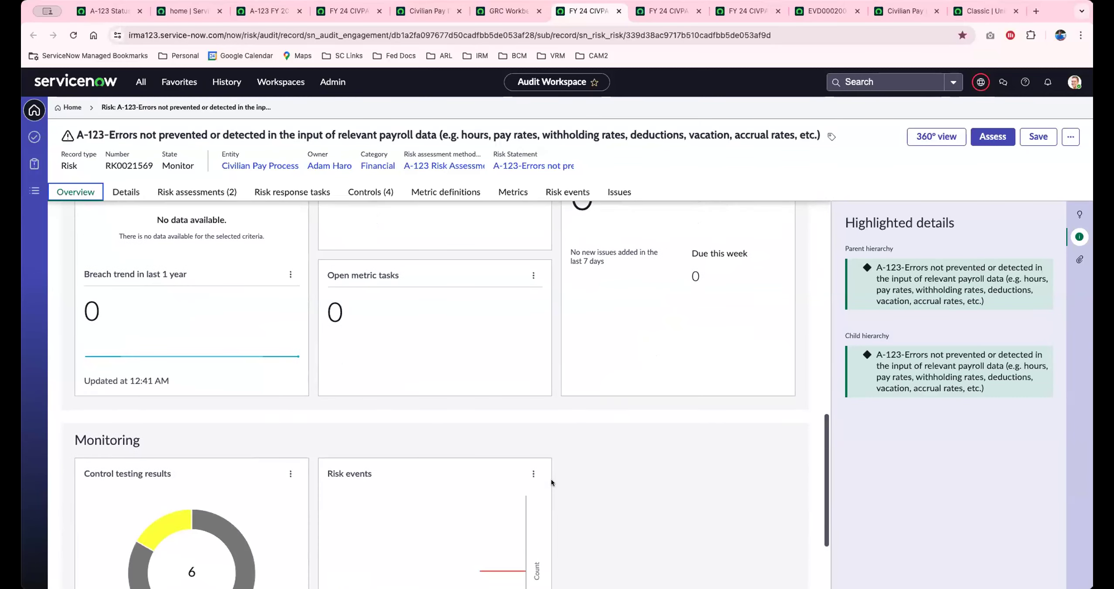
scroll(551, 480, "down", 2)
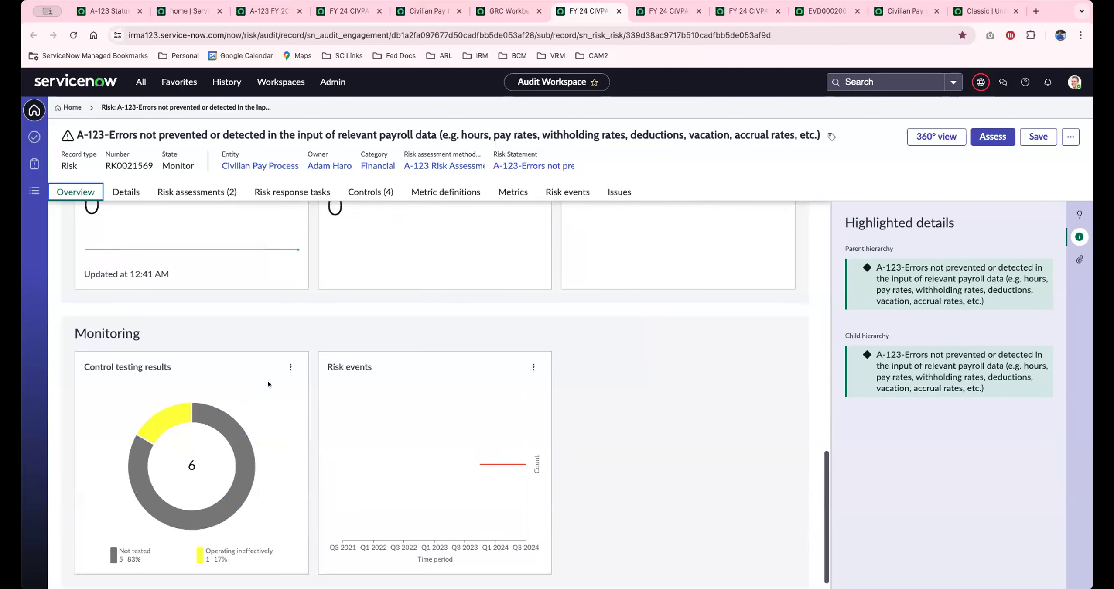
scroll(267, 330, "down", 1)
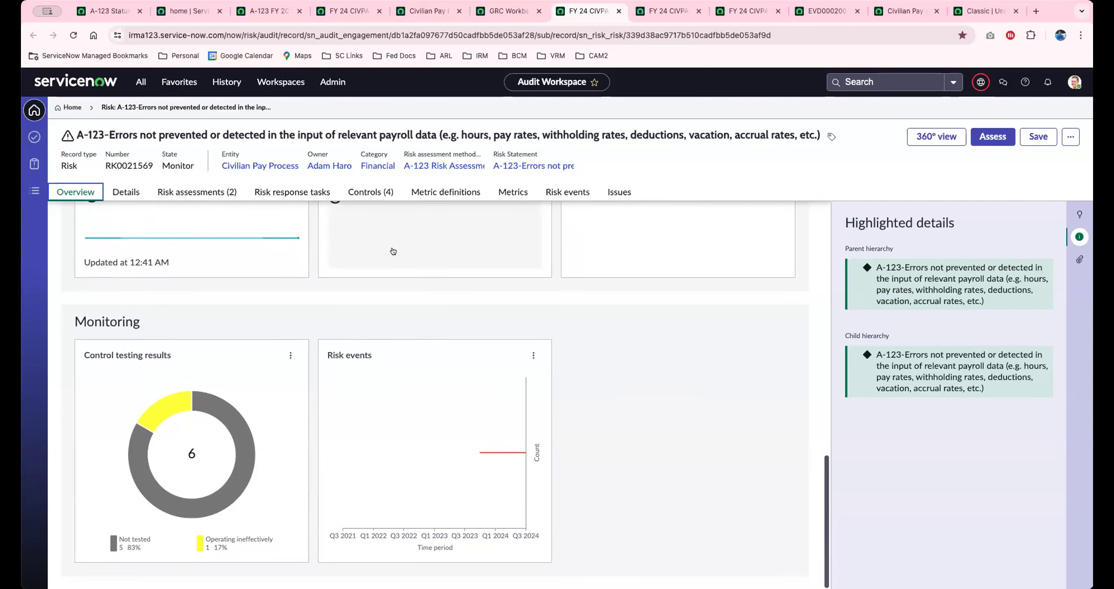
Step: Review the payroll data risk's list of risk assessments and its associated controls
scroll(418, 291, "up", 1)
scroll(419, 292, "up", 1)
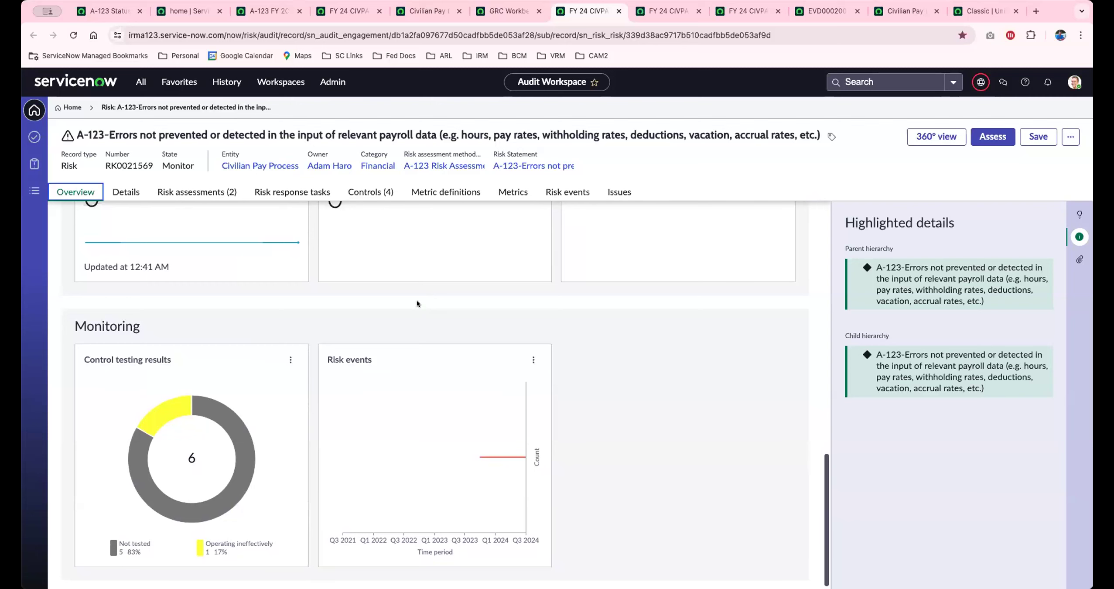
scroll(417, 301, "up", 5)
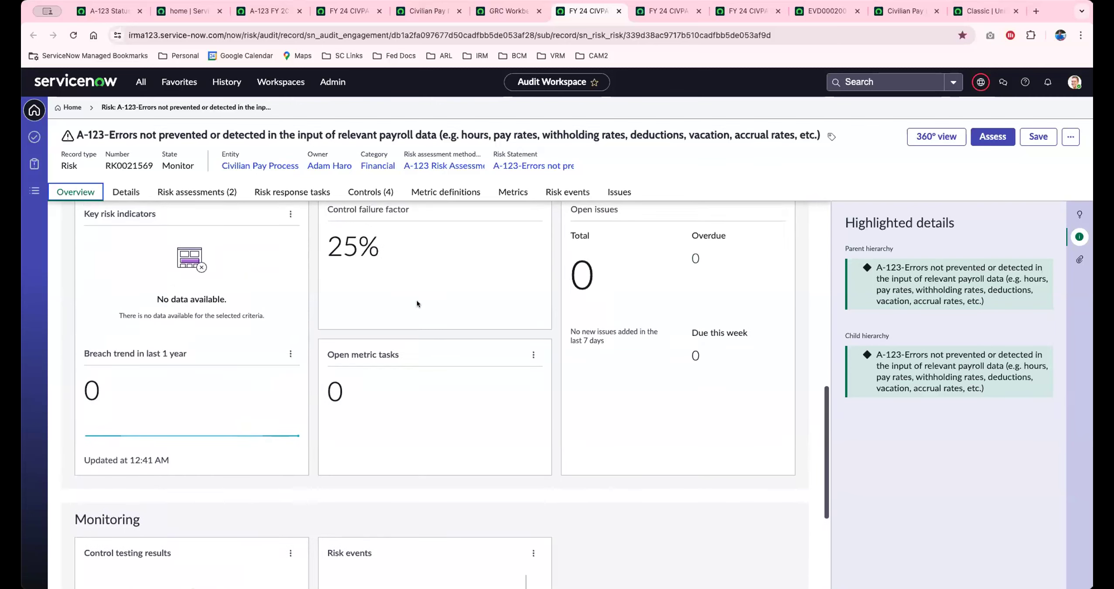
scroll(417, 300, "up", 10)
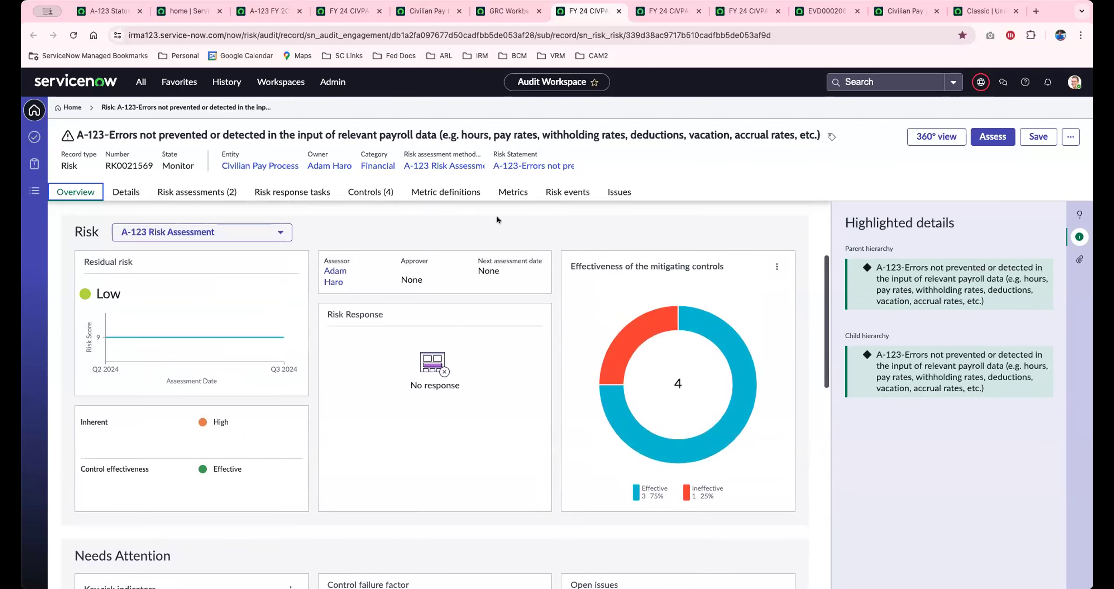
scroll(471, 221, "up", 3)
left_click(181, 193)
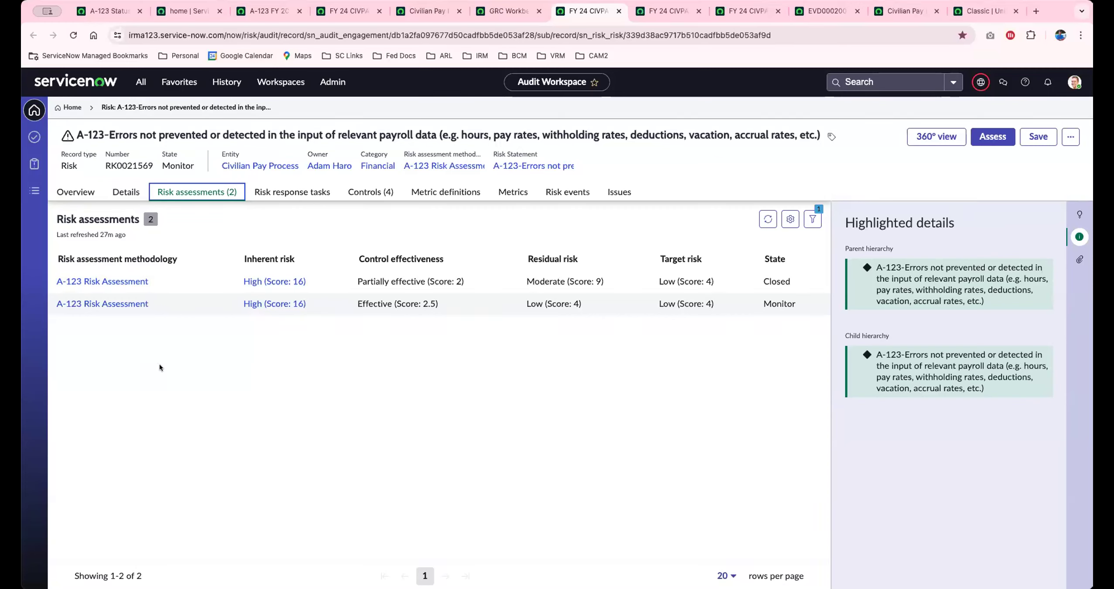
left_click(373, 194)
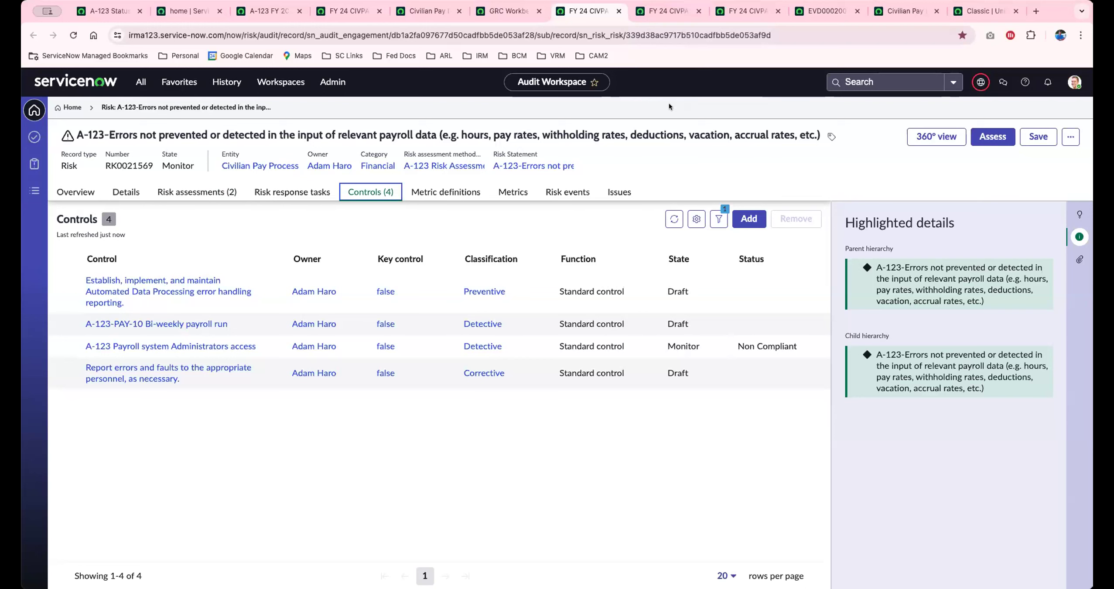
Step: Switch to the A-123 Payroll system Administrators access control and review its description, lifecycle state, overall compliance and reason for non-compliance
left_click(654, 13)
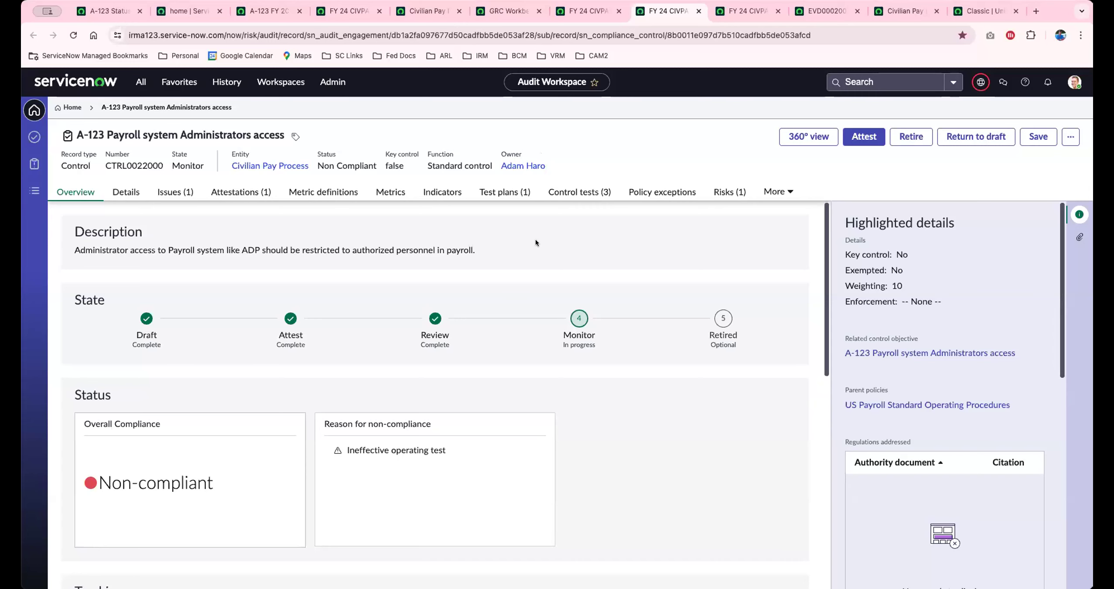
scroll(514, 268, "down", 1)
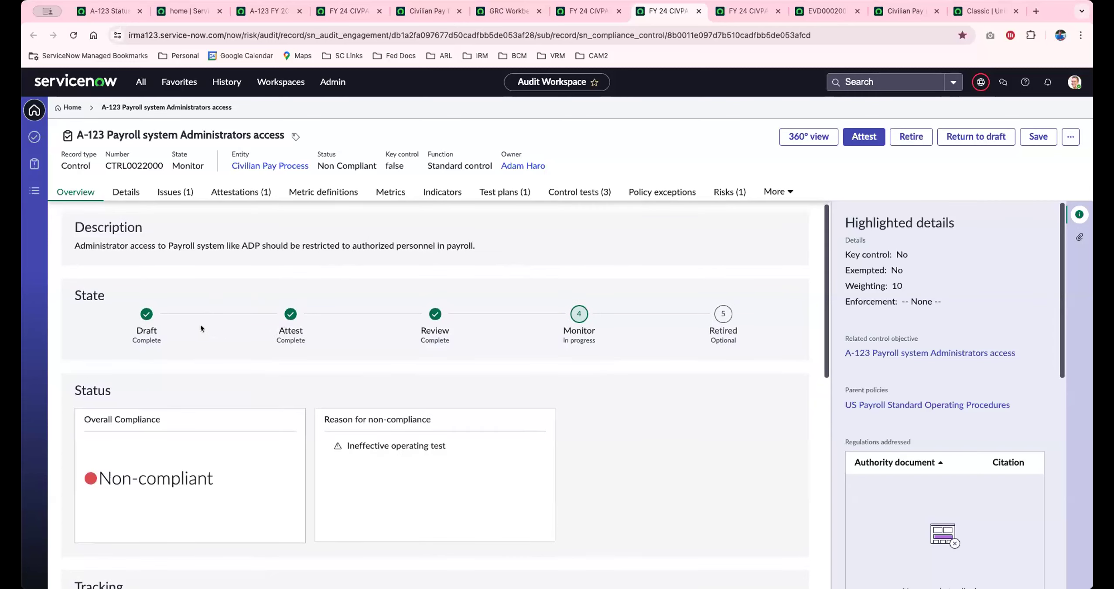
scroll(201, 325, "up", 1)
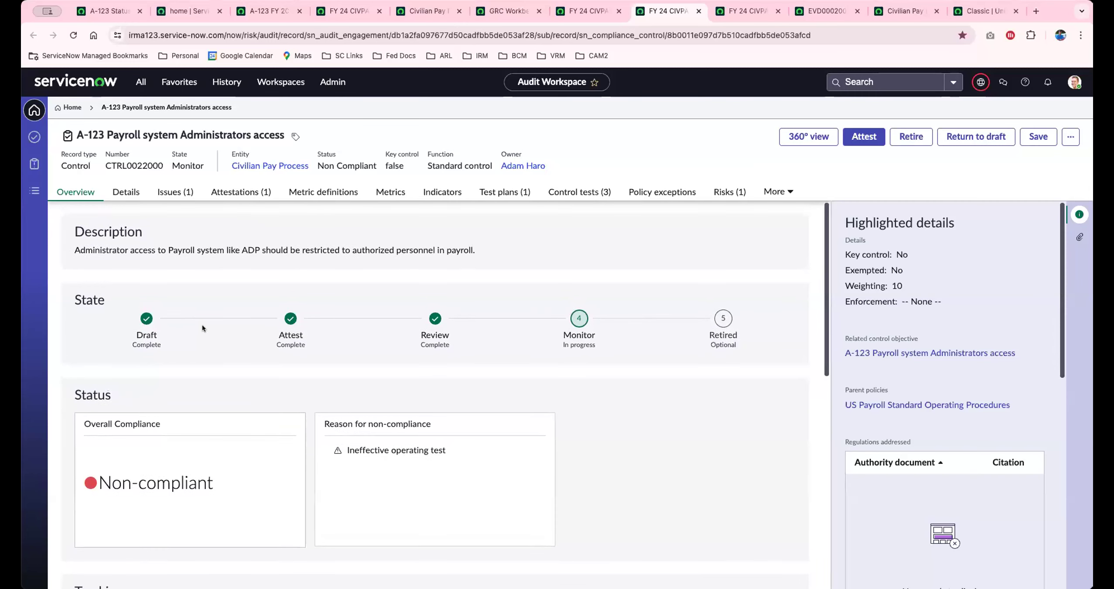
scroll(202, 327, "down", 1)
scroll(516, 333, "down", 2)
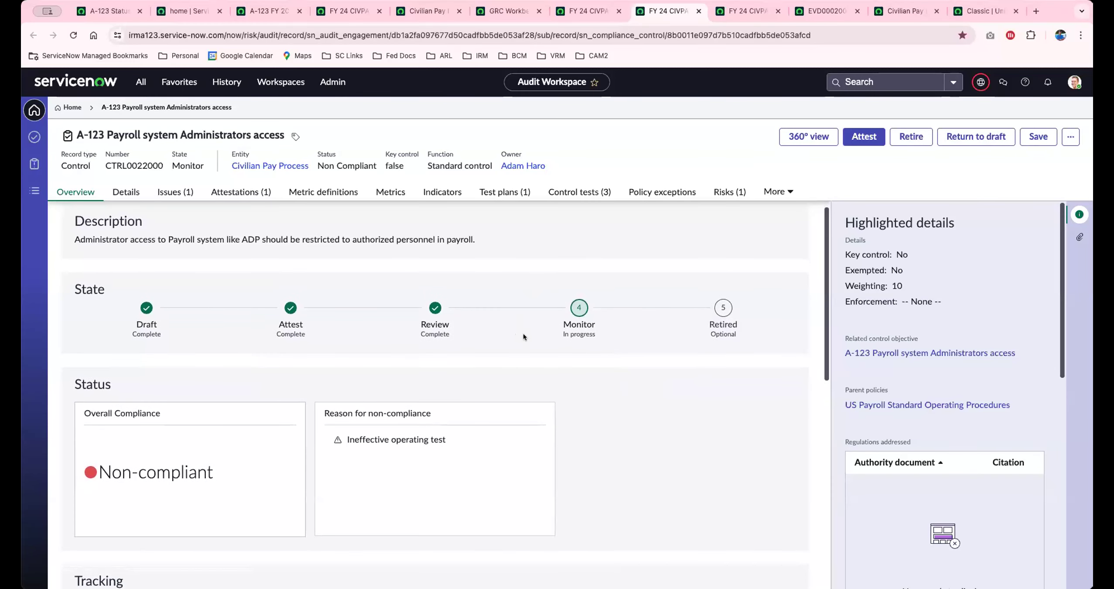
scroll(596, 370, "down", 1)
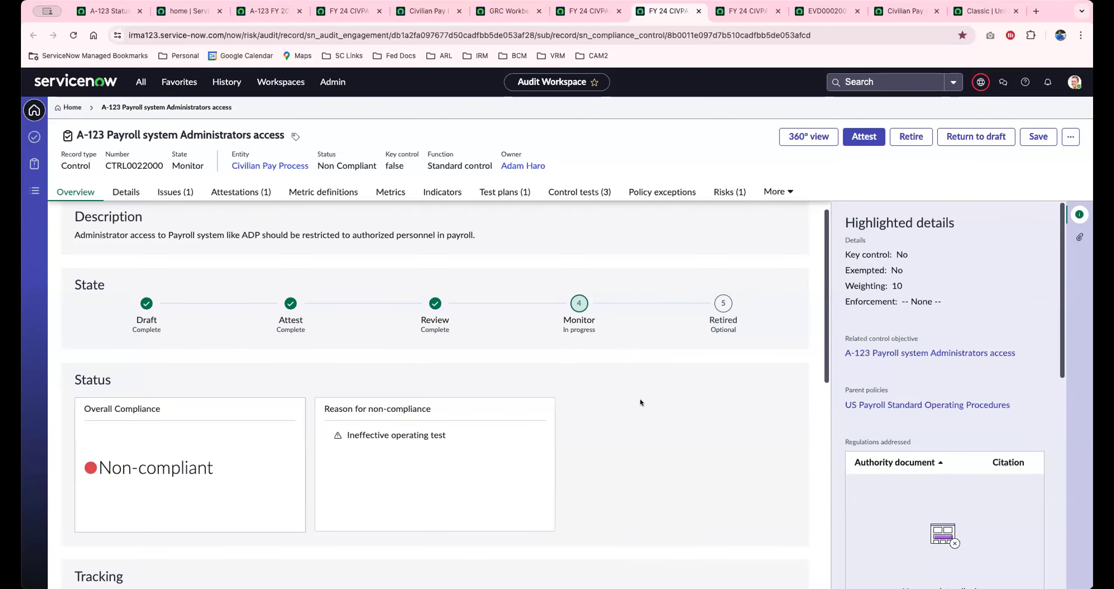
scroll(640, 403, "down", 3)
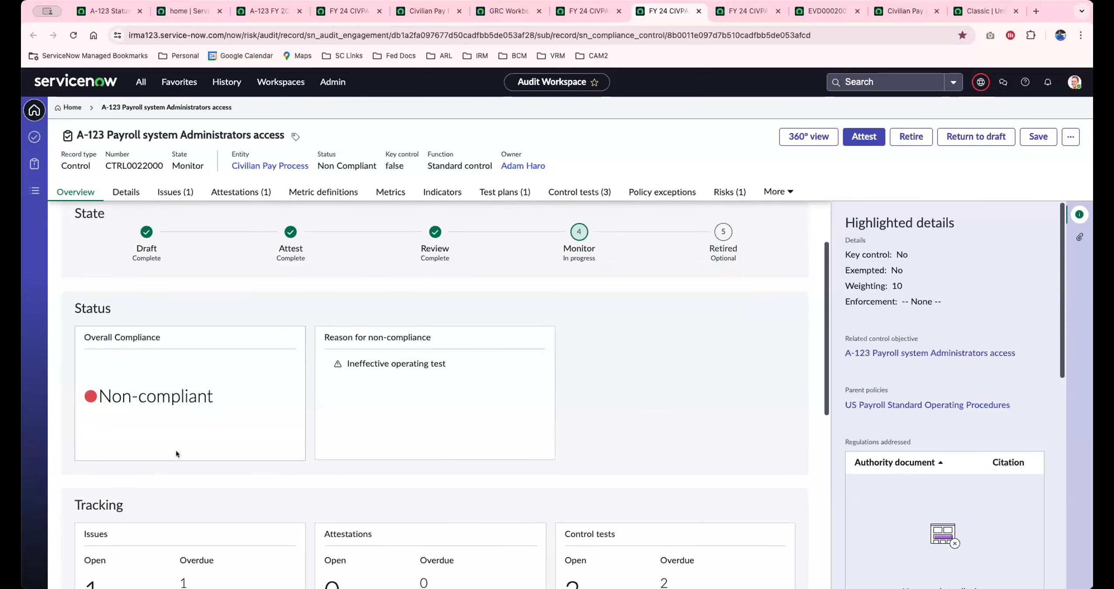
Step: Review the control's tracking section covering issues, attestations and control tests
scroll(176, 449, "down", 5)
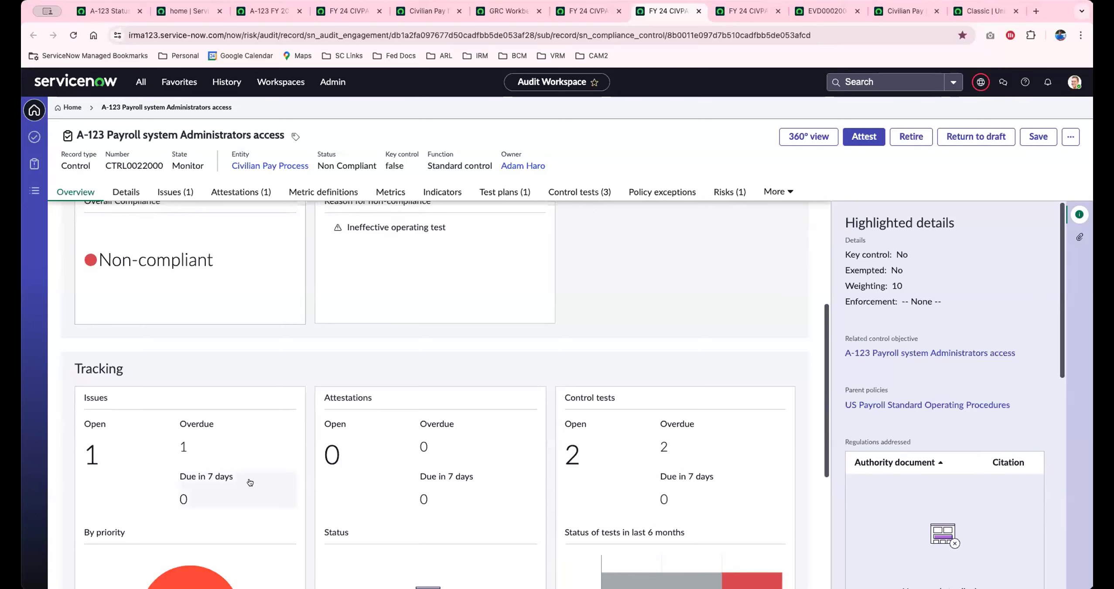
scroll(264, 469, "down", 2)
scroll(267, 469, "down", 4)
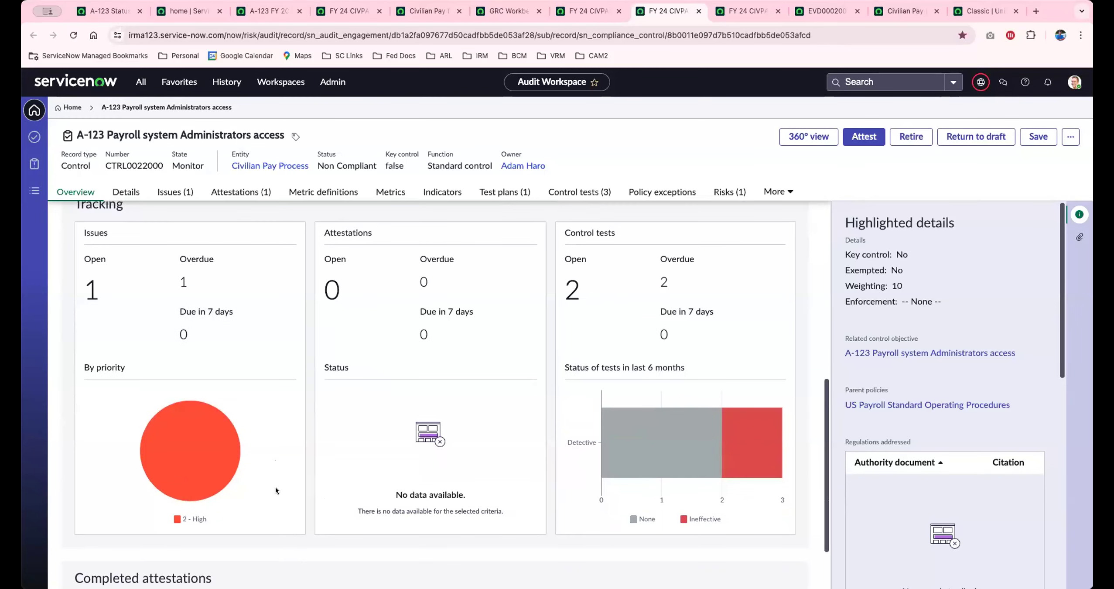
scroll(272, 501, "down", 1)
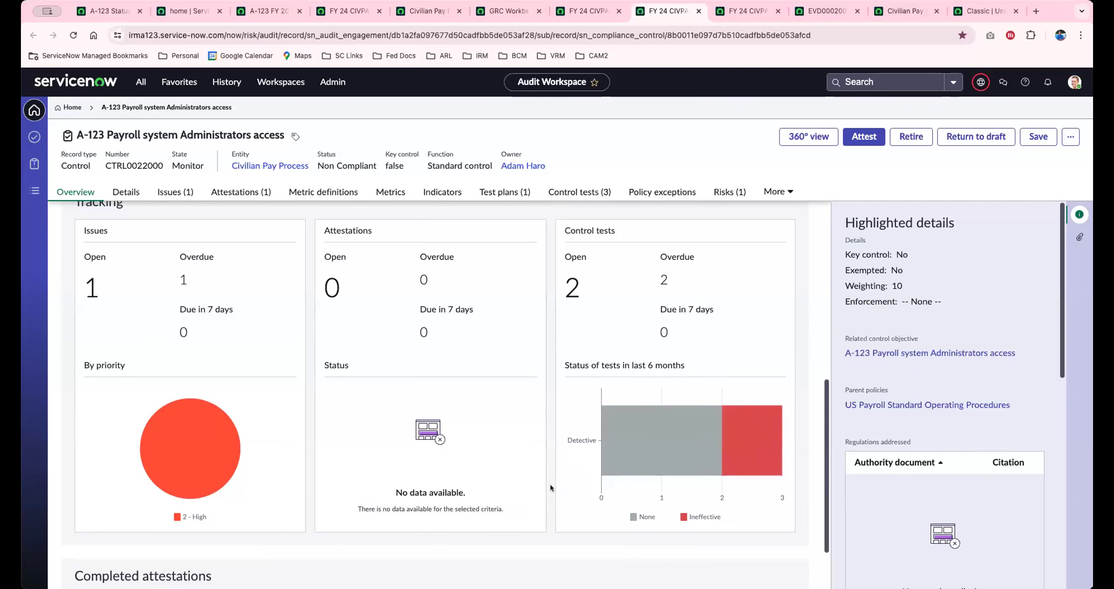
scroll(562, 405, "down", 1)
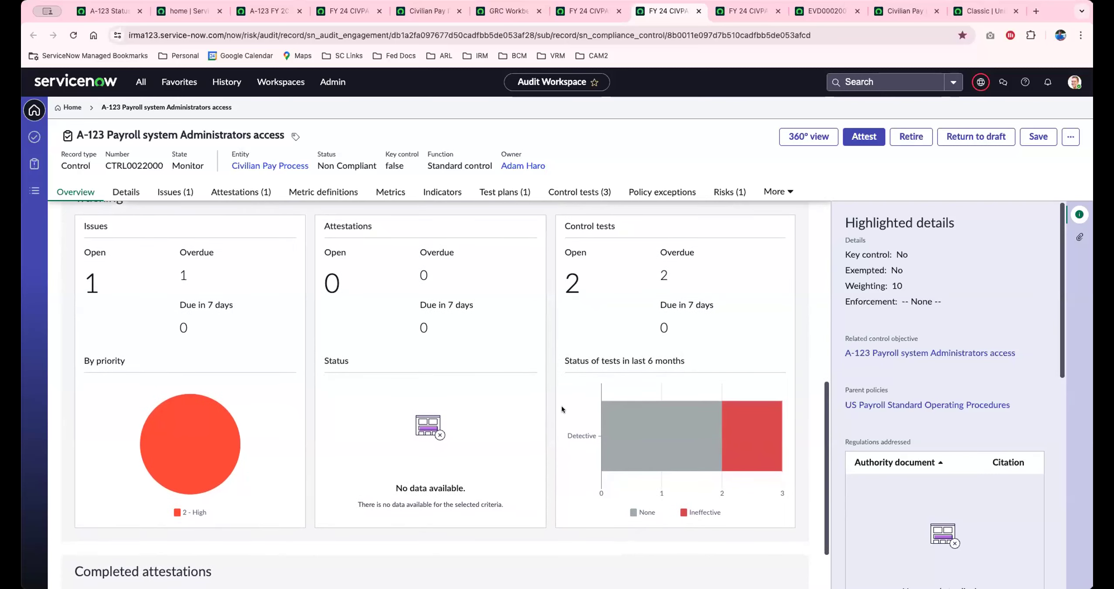
Step: Check the control's completed attestations and review its detail fields covering entity, control objective, classification and description
scroll(562, 406, "down", 1)
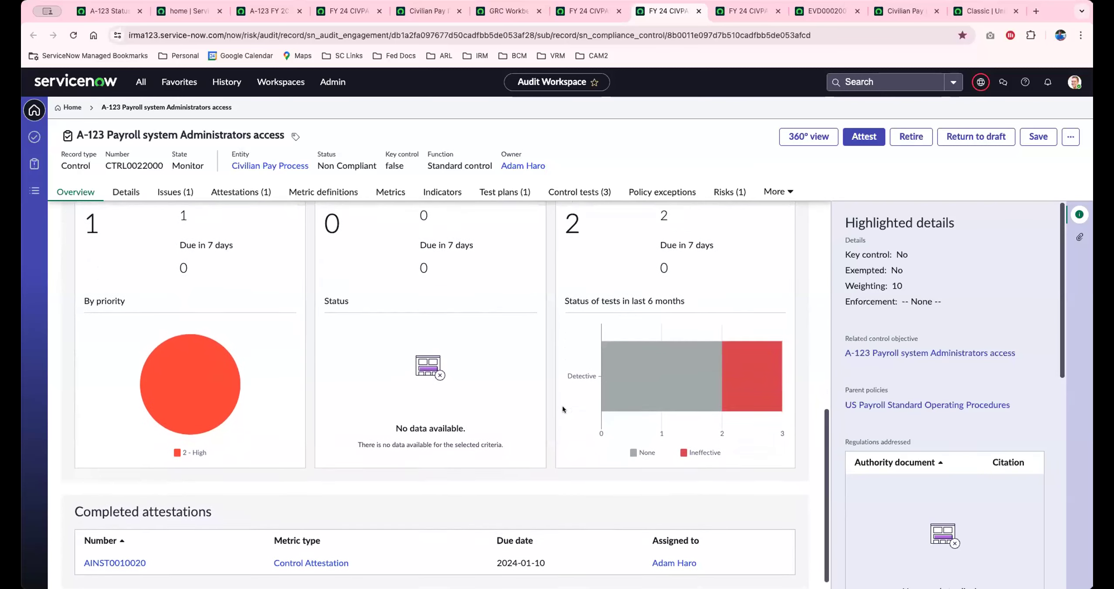
scroll(562, 406, "up", 10)
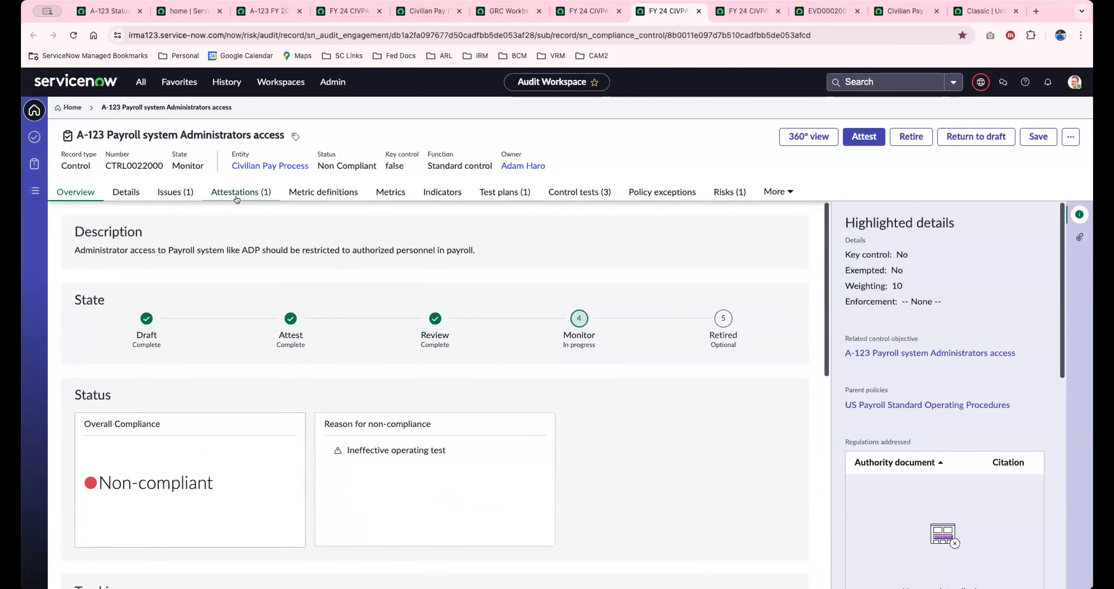
left_click(135, 194)
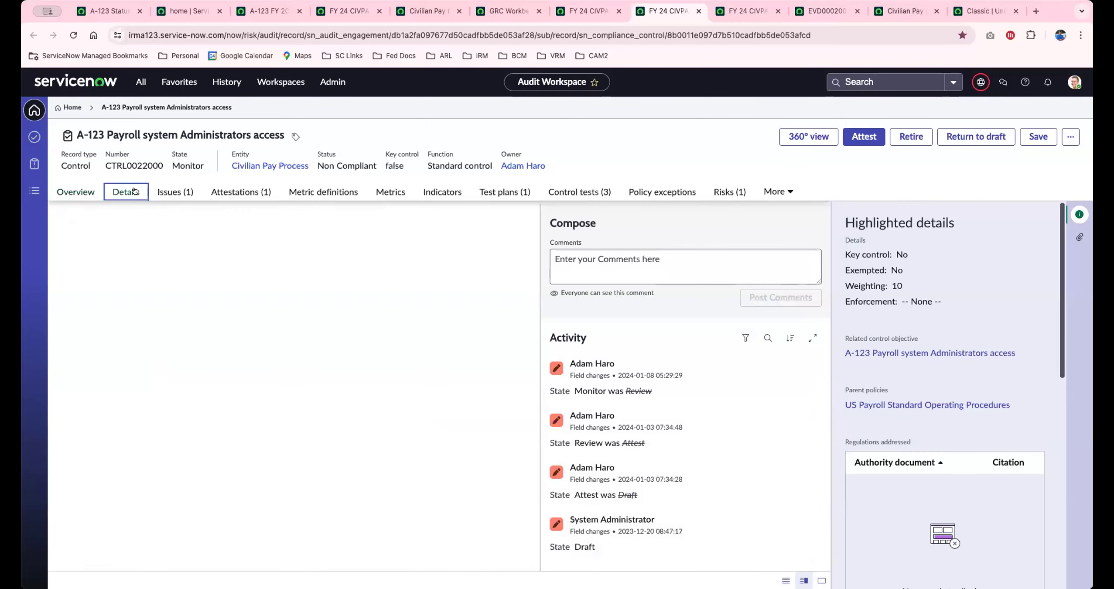
scroll(241, 375, "down", 1)
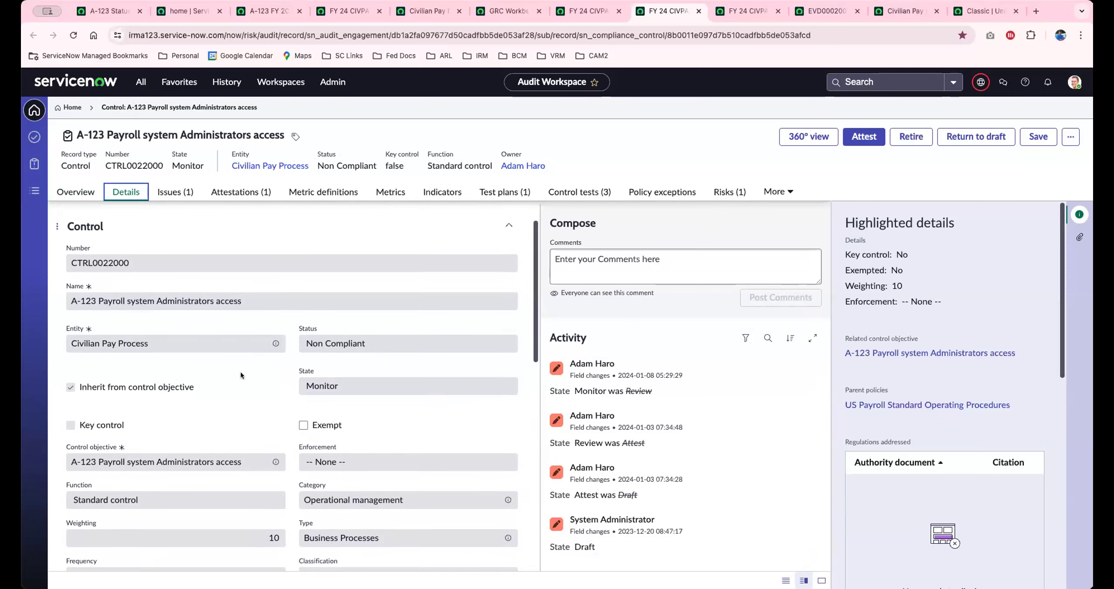
scroll(238, 387, "down", 3)
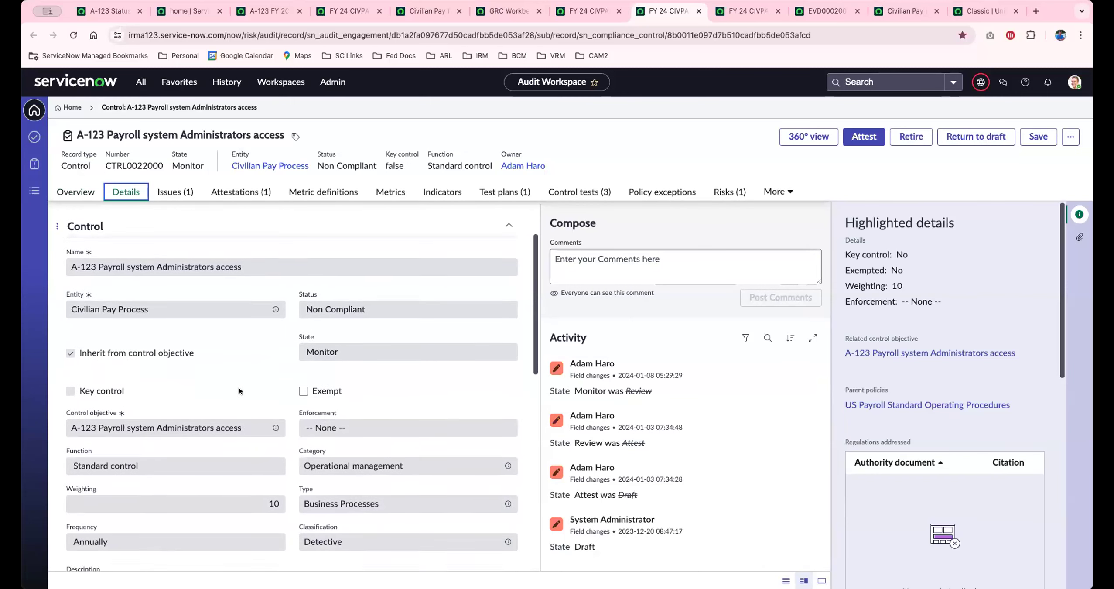
scroll(231, 392, "down", 1)
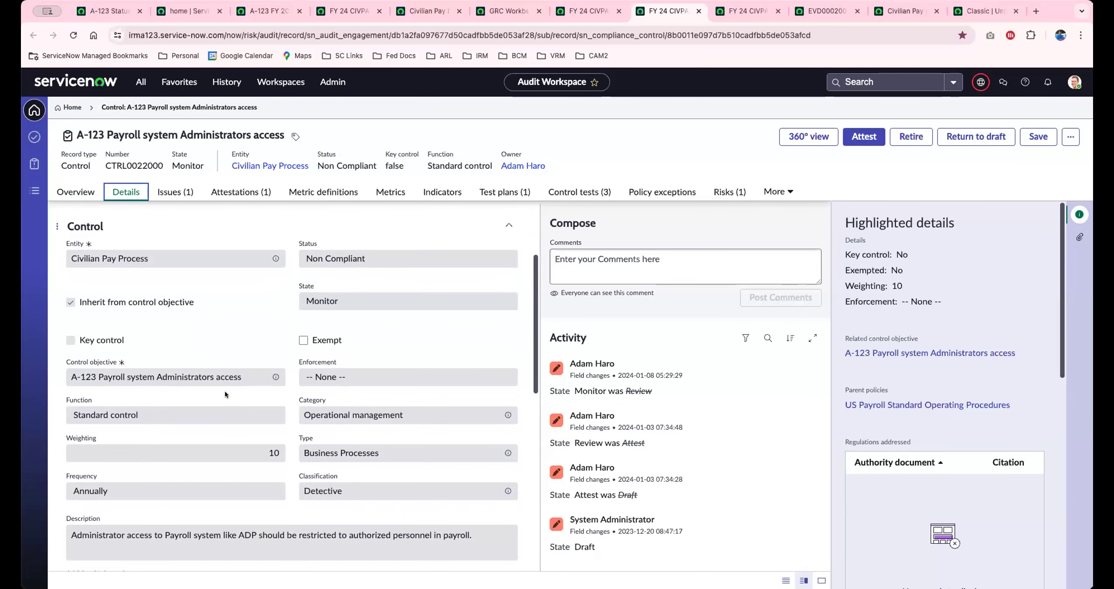
scroll(164, 382, "down", 5)
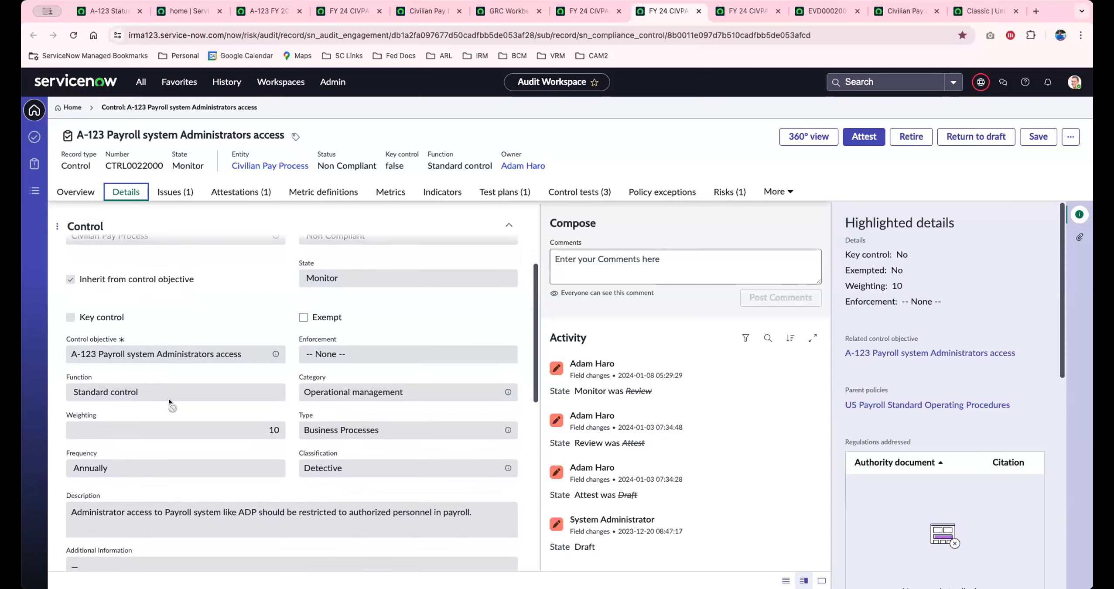
scroll(170, 399, "down", 4)
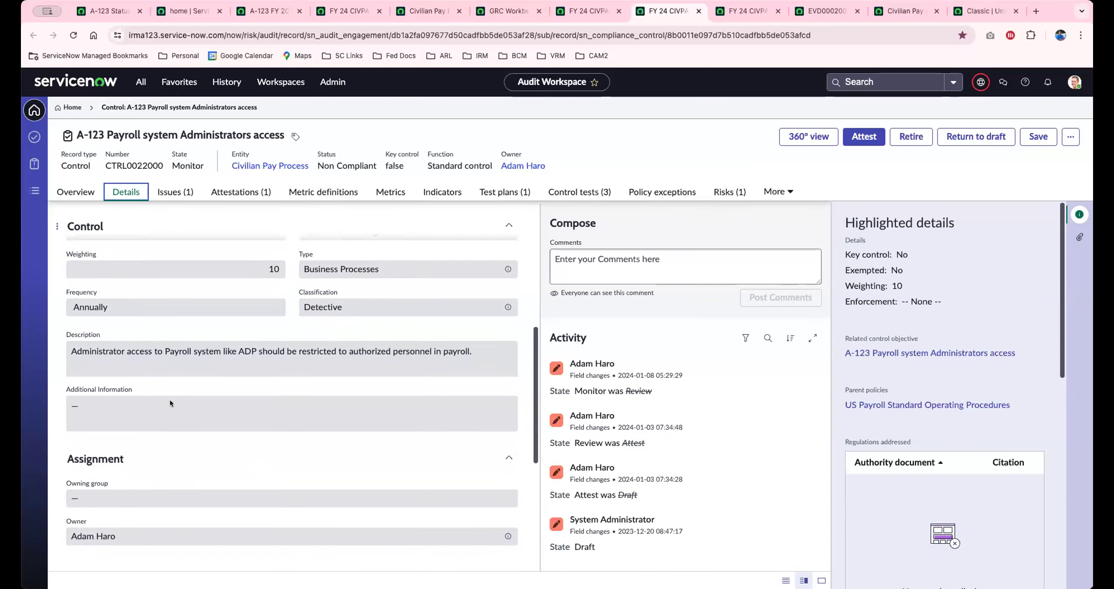
Step: Review the control's assignment and attestation details, including owner, entity-owner sync and attestation respondents
scroll(170, 400, "down", 6)
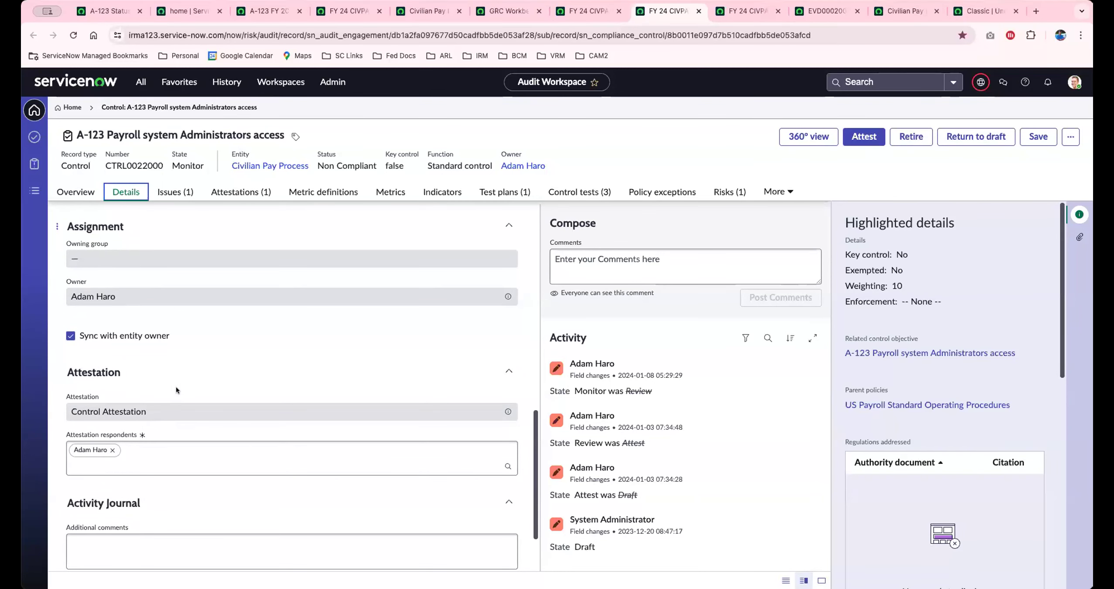
scroll(176, 387, "down", 1)
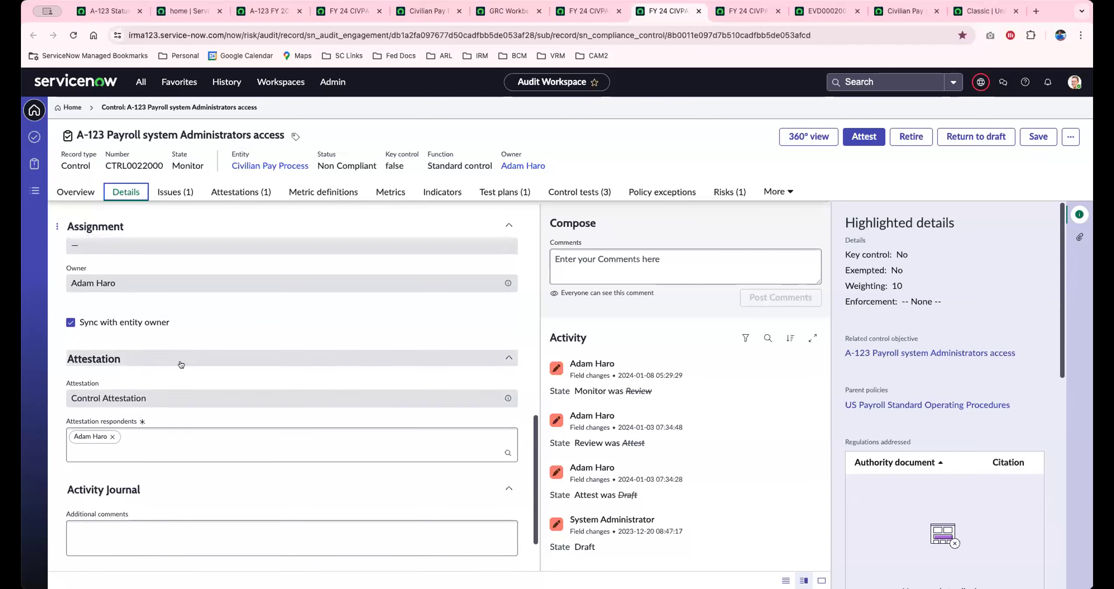
scroll(213, 325, "down", 4)
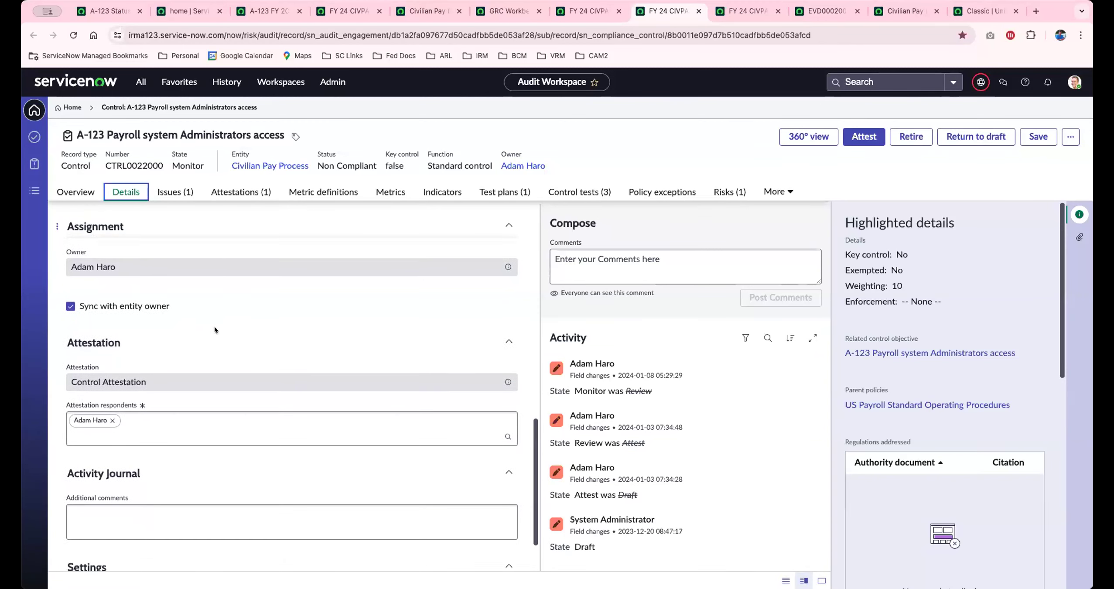
scroll(215, 326, "up", 6)
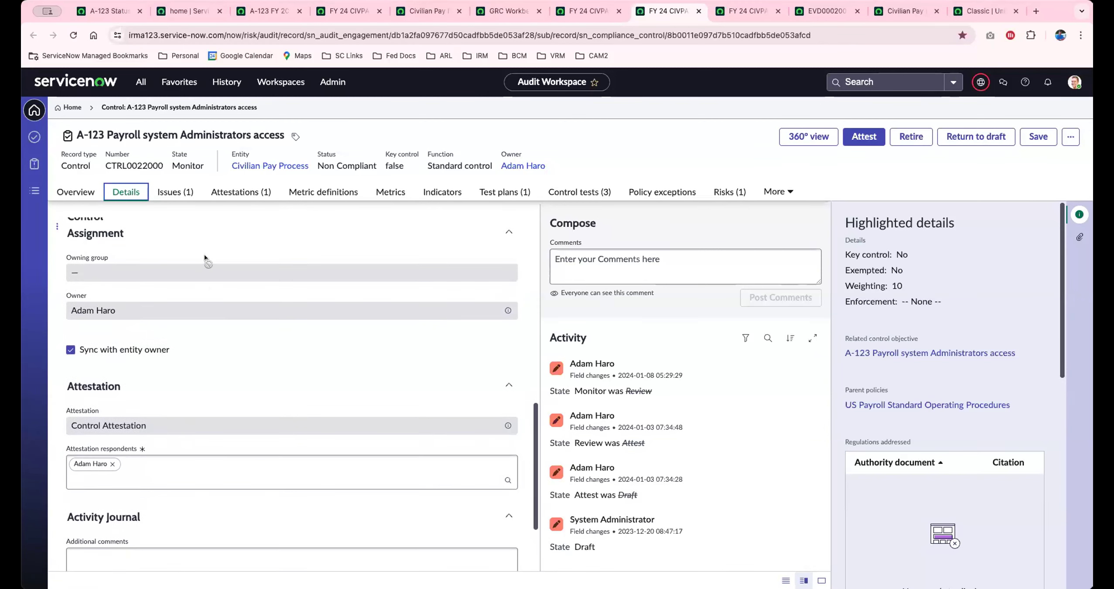
Step: Review the control's related issues, attestations, test plans and risks, and finish on its list of control tests
left_click(179, 198)
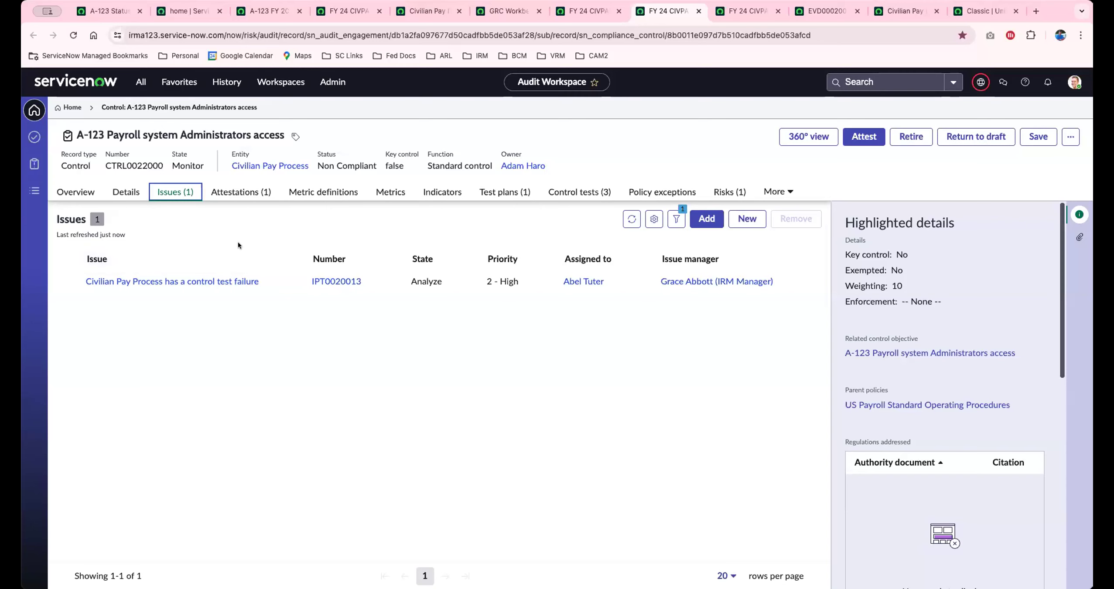
left_click(244, 196)
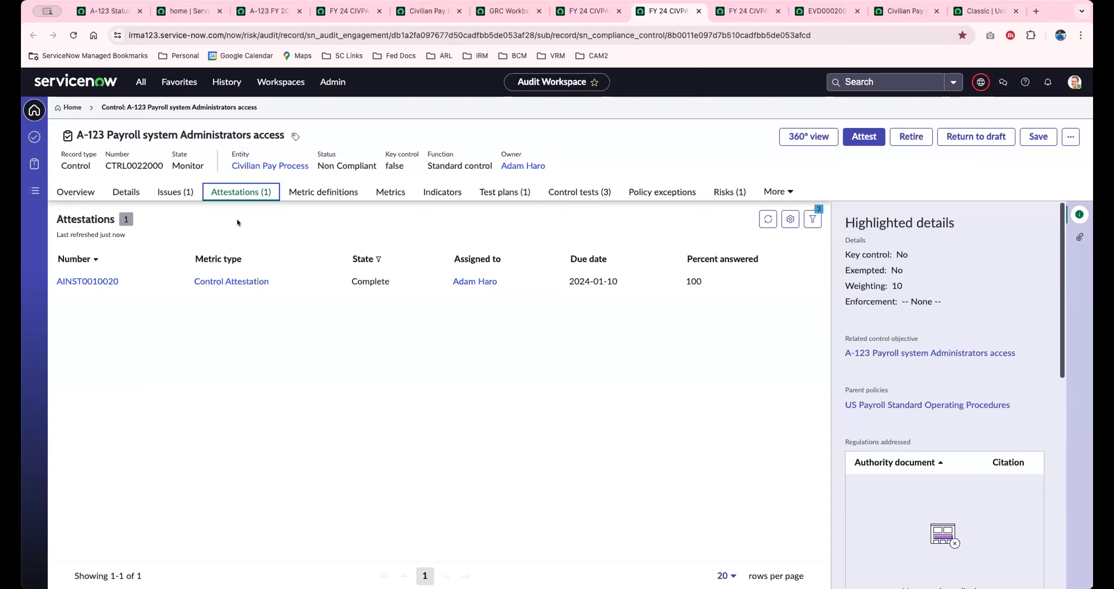
left_click(487, 195)
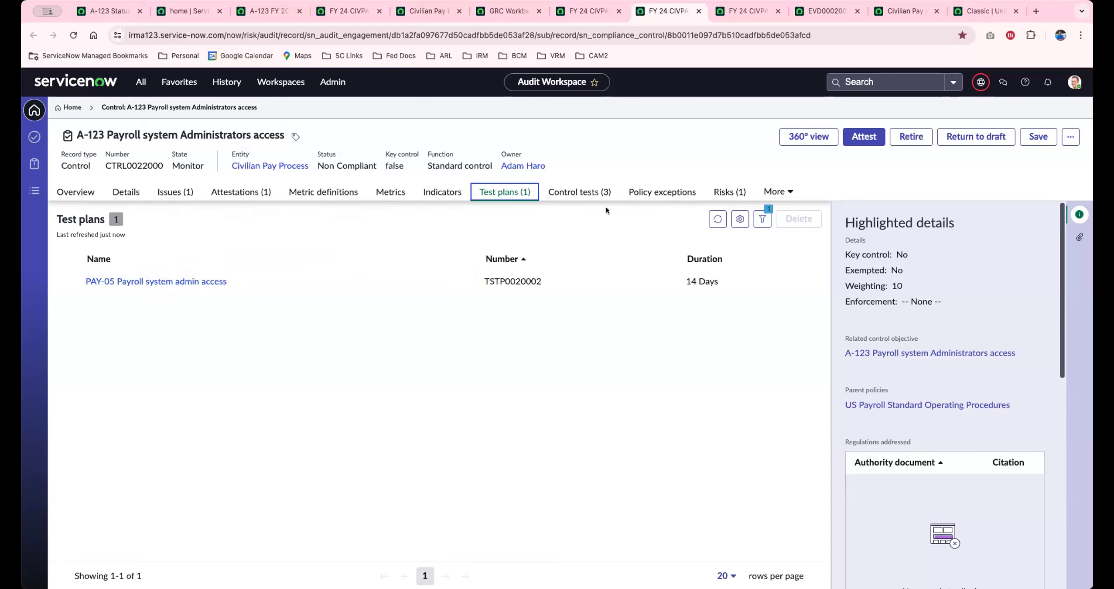
left_click(582, 192)
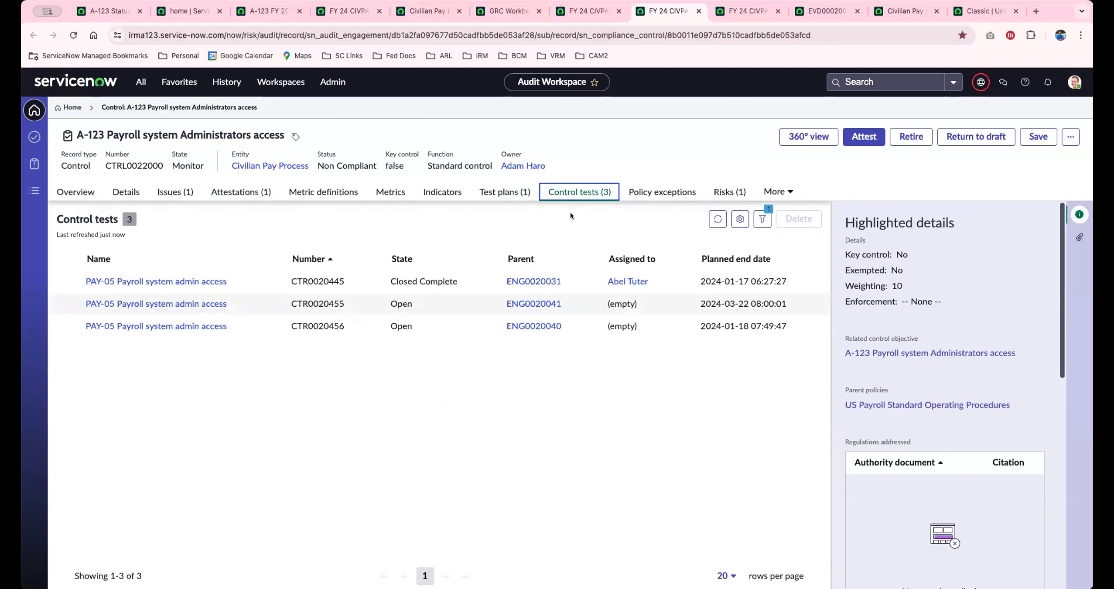
left_click(723, 191)
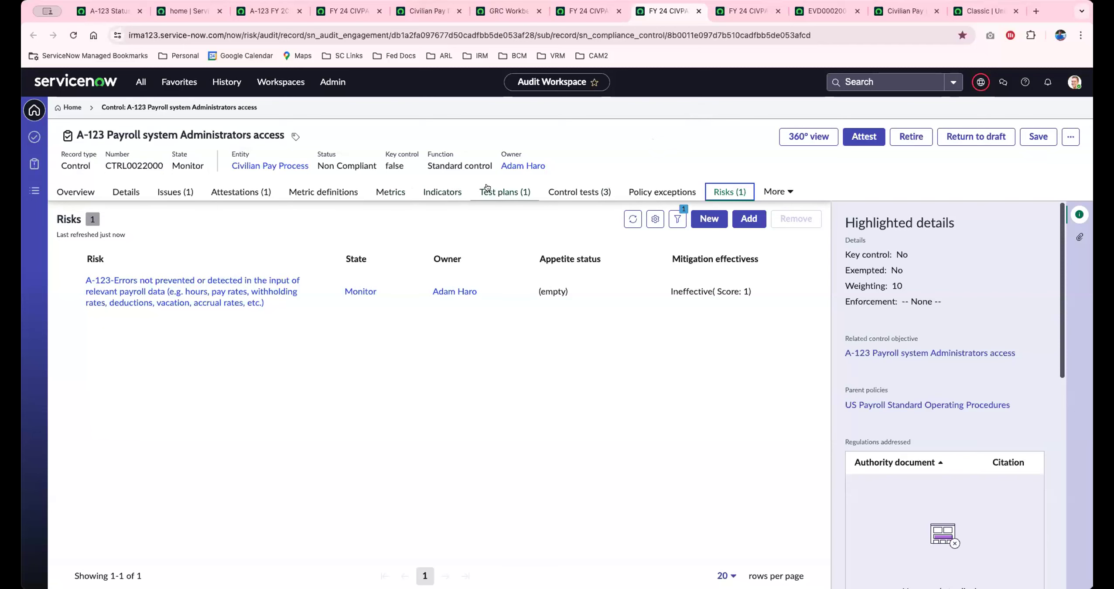
left_click(571, 194)
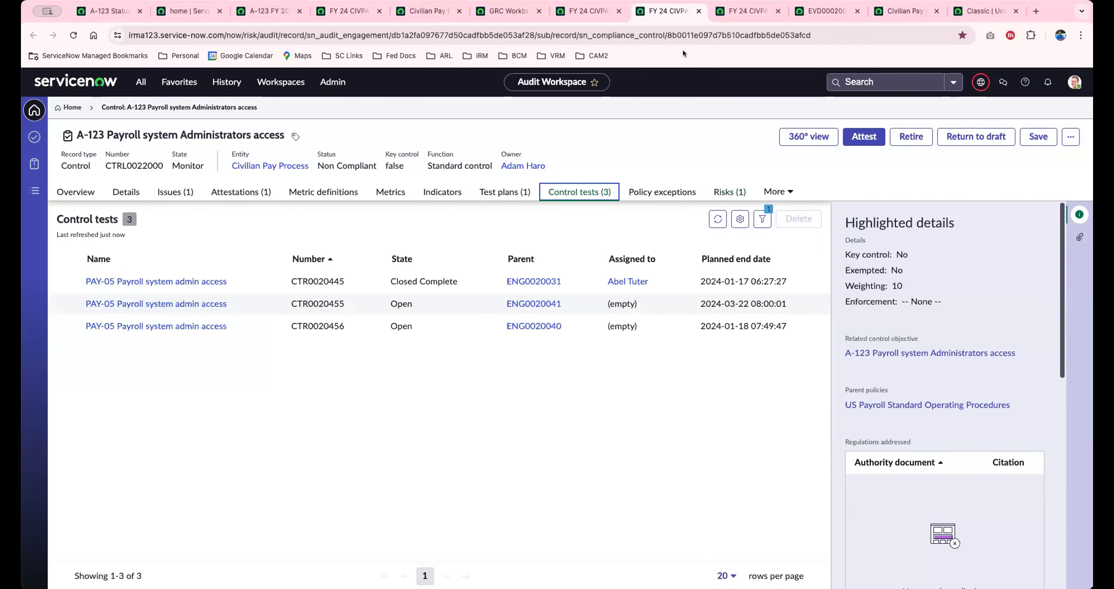
Step: Switch to the PAY-05 Payroll system admin access control test and review its state progress and general details
left_click(746, 11)
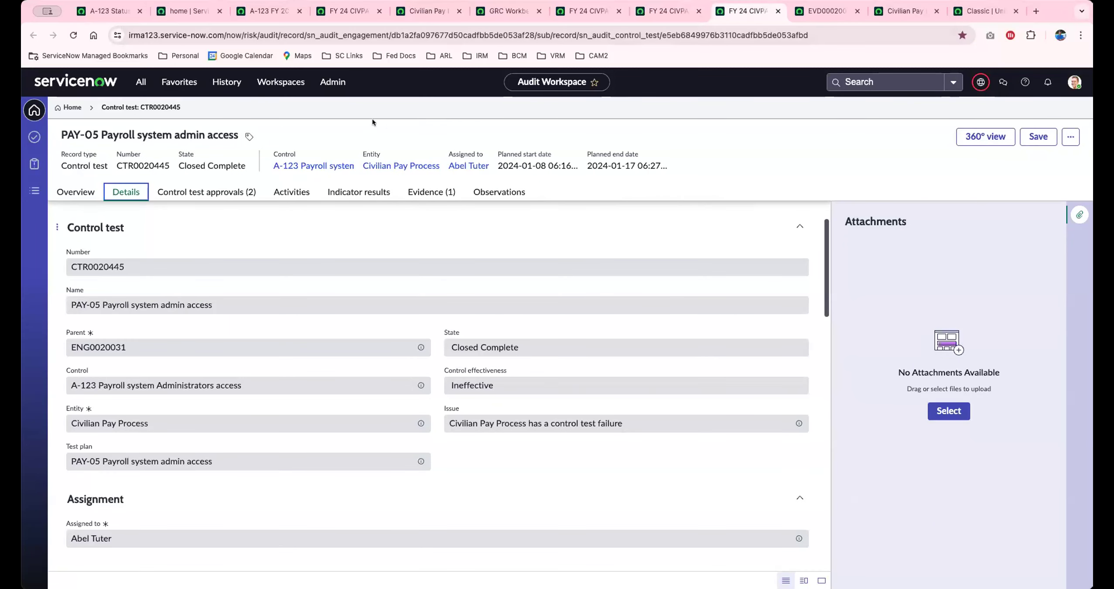
left_click(89, 195)
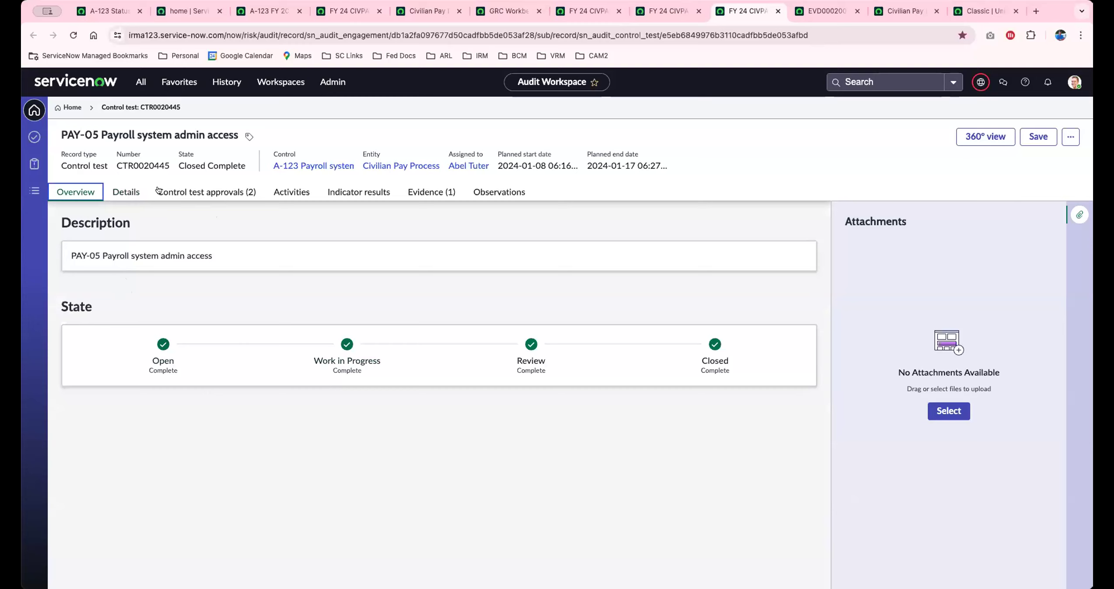
left_click(125, 190)
scroll(219, 247, "down", 1)
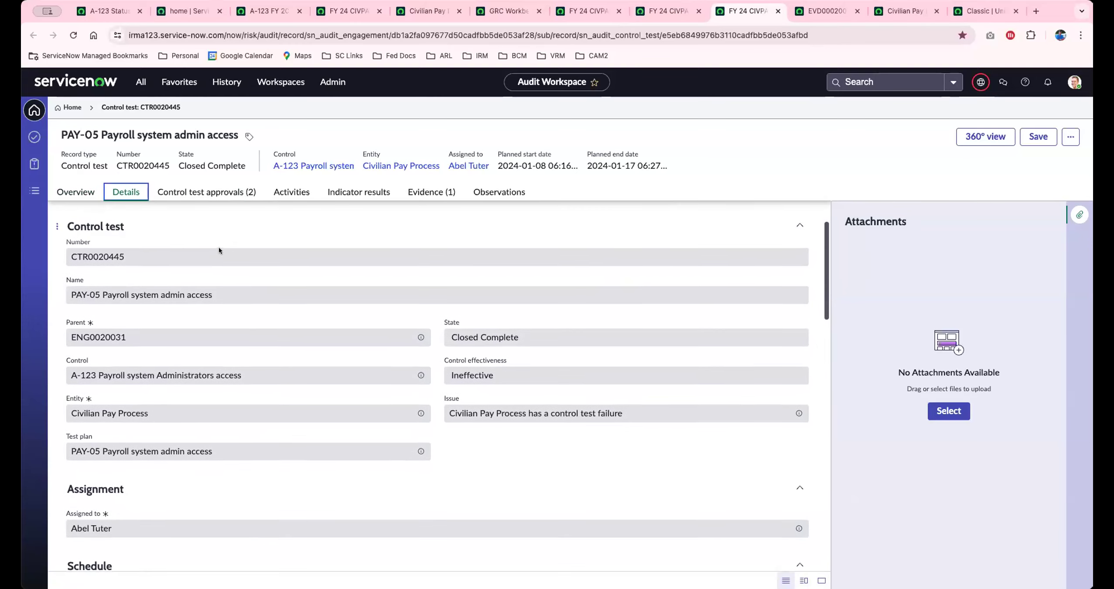
scroll(219, 243, "down", 3)
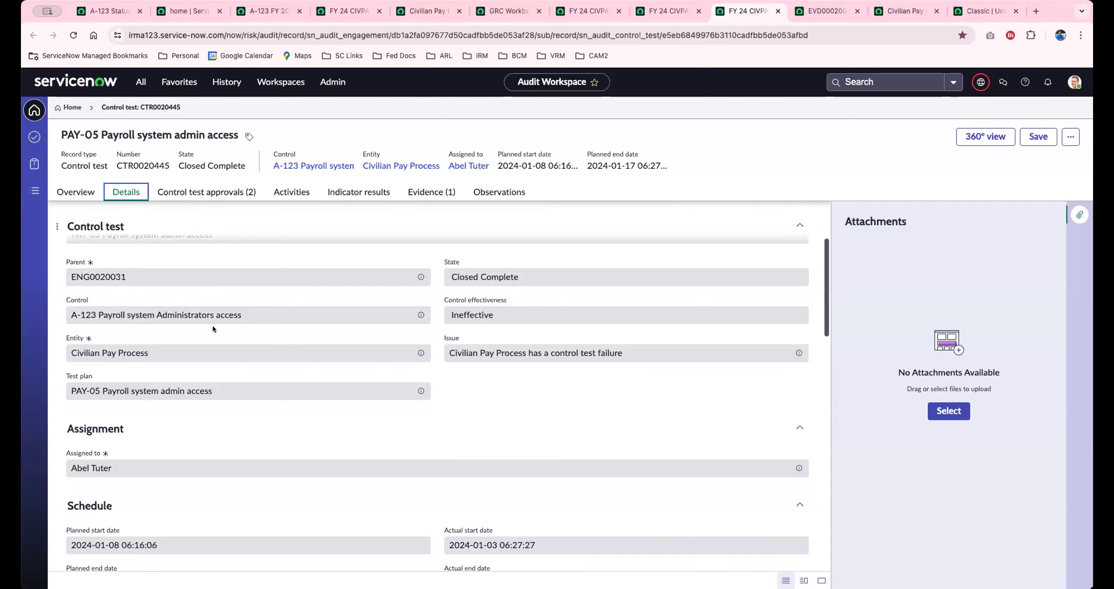
scroll(240, 327, "down", 3)
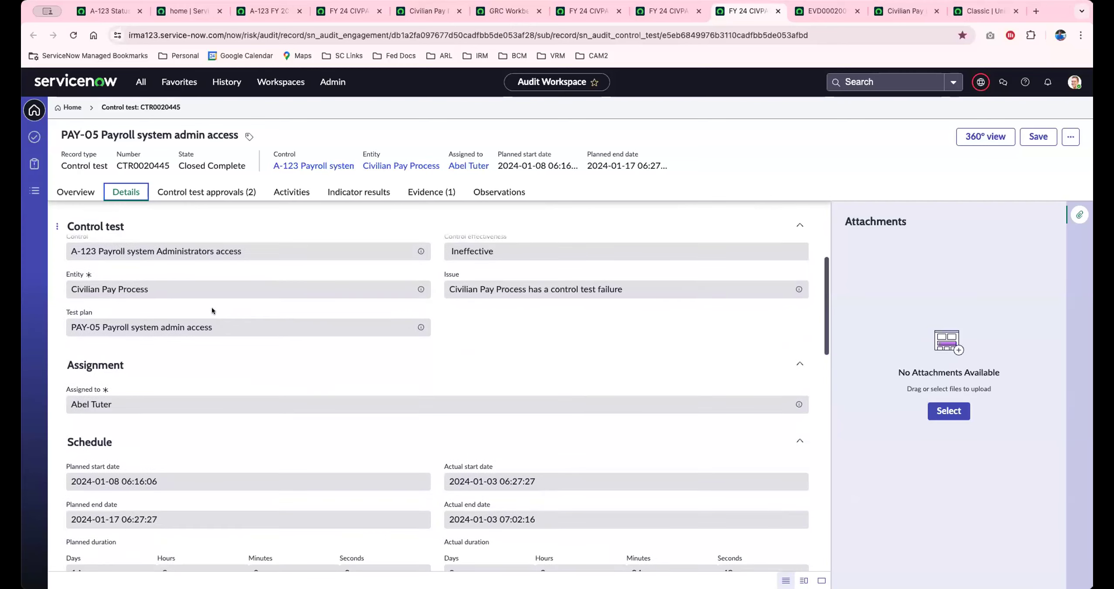
Step: Review the control test's assignment and its schedule of planned and actual dates and durations
scroll(193, 332, "down", 2)
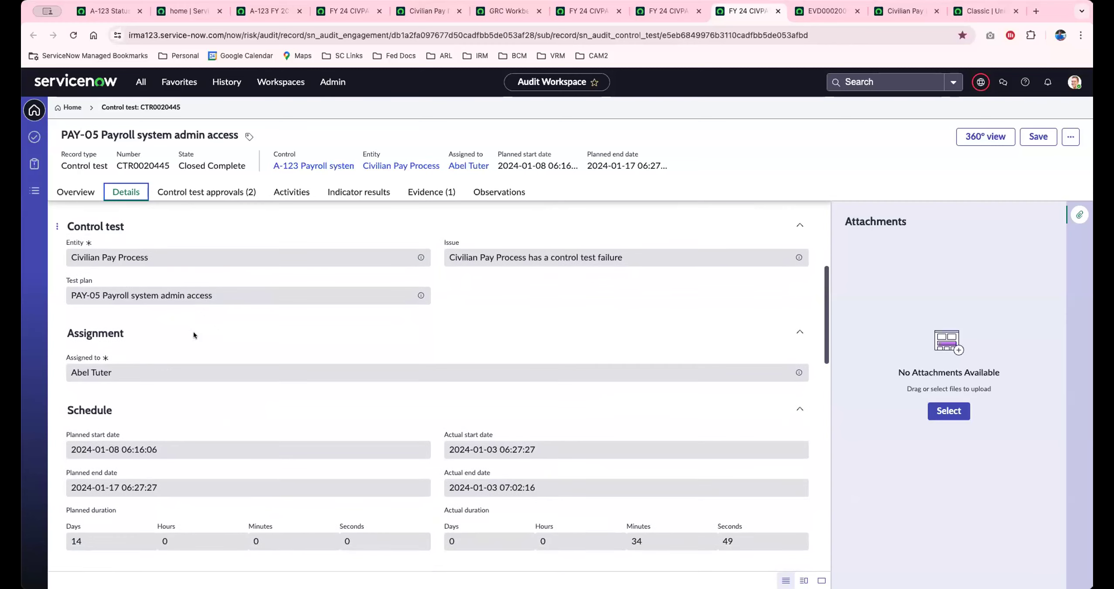
scroll(193, 338, "down", 2)
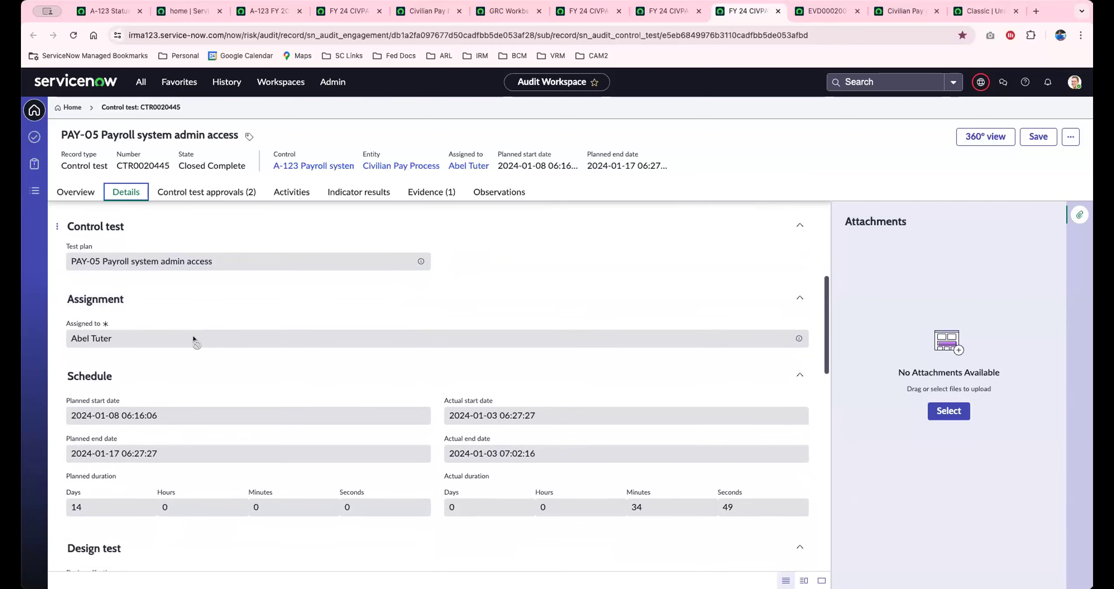
scroll(195, 341, "down", 3)
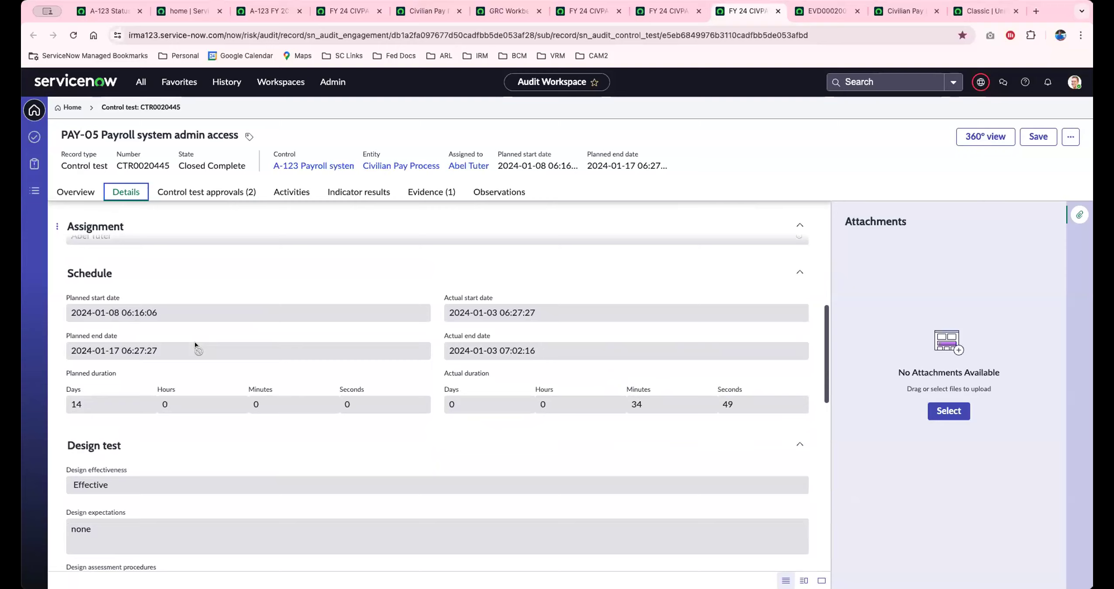
scroll(204, 362, "down", 2)
scroll(197, 361, "down", 1)
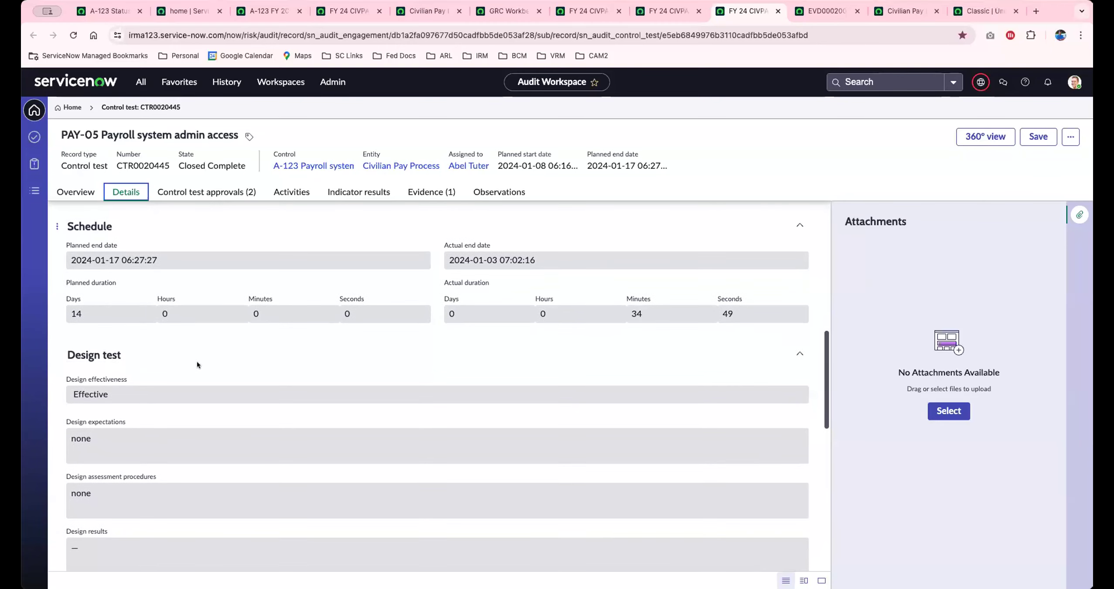
Step: Review the control test's design and operational test sections, covering effectiveness, expectations, assessment procedures and results
scroll(175, 362, "down", 1)
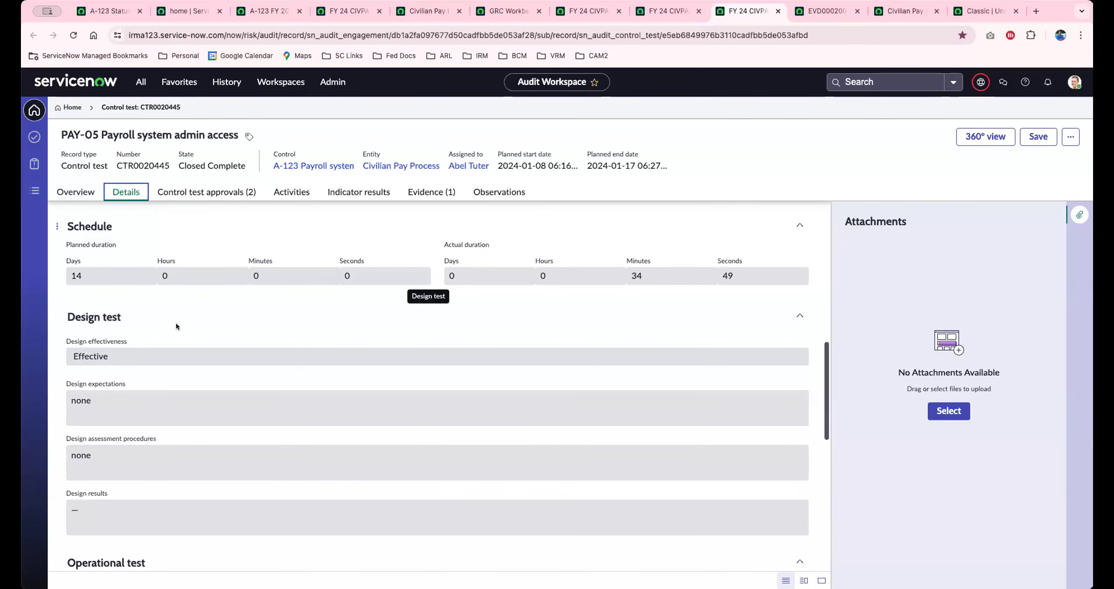
scroll(174, 354, "down", 4)
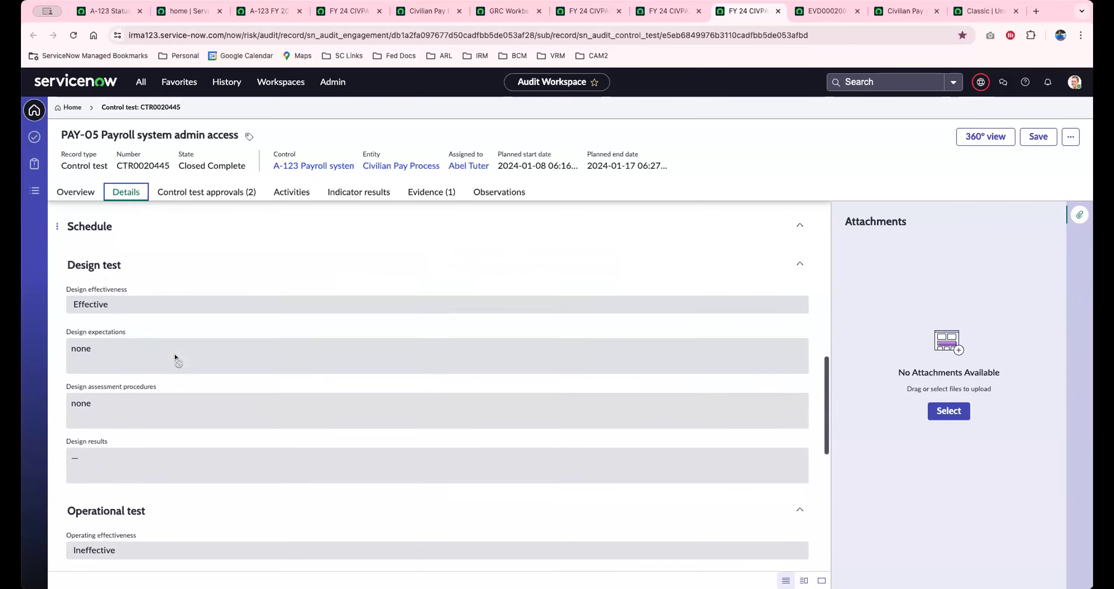
scroll(174, 355, "down", 1)
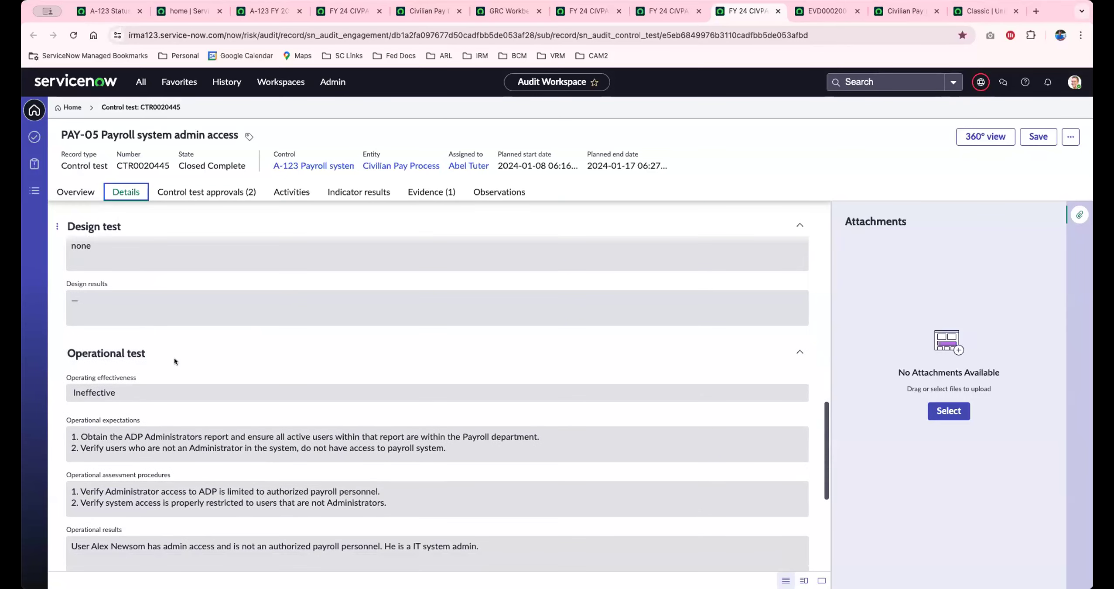
scroll(175, 364, "down", 2)
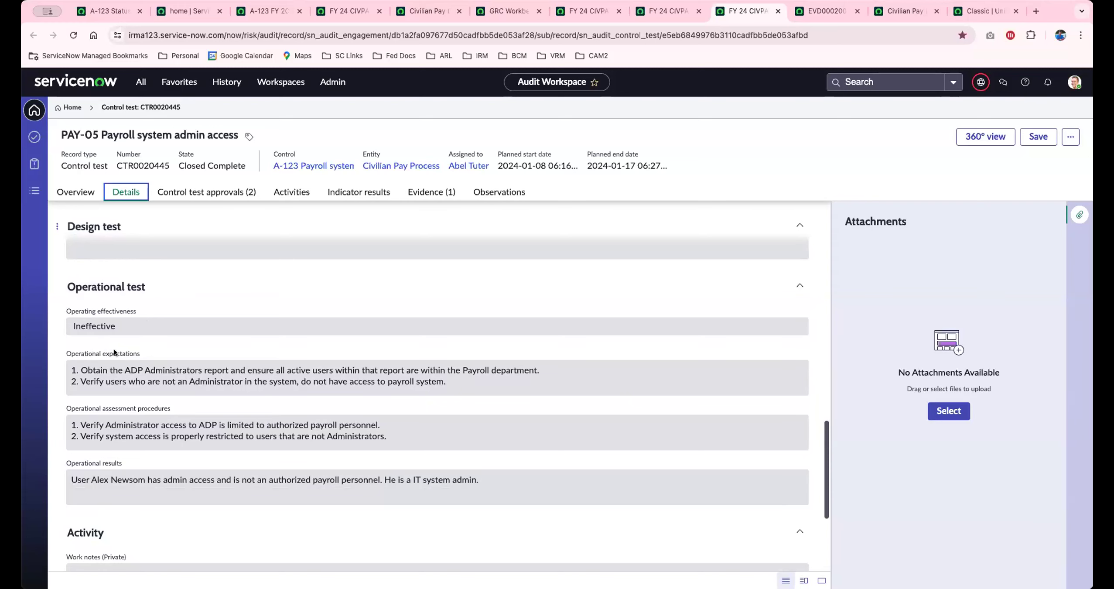
Step: Recheck the control test's general details and linked issue, and list its related evidence
scroll(115, 349, "up", 12)
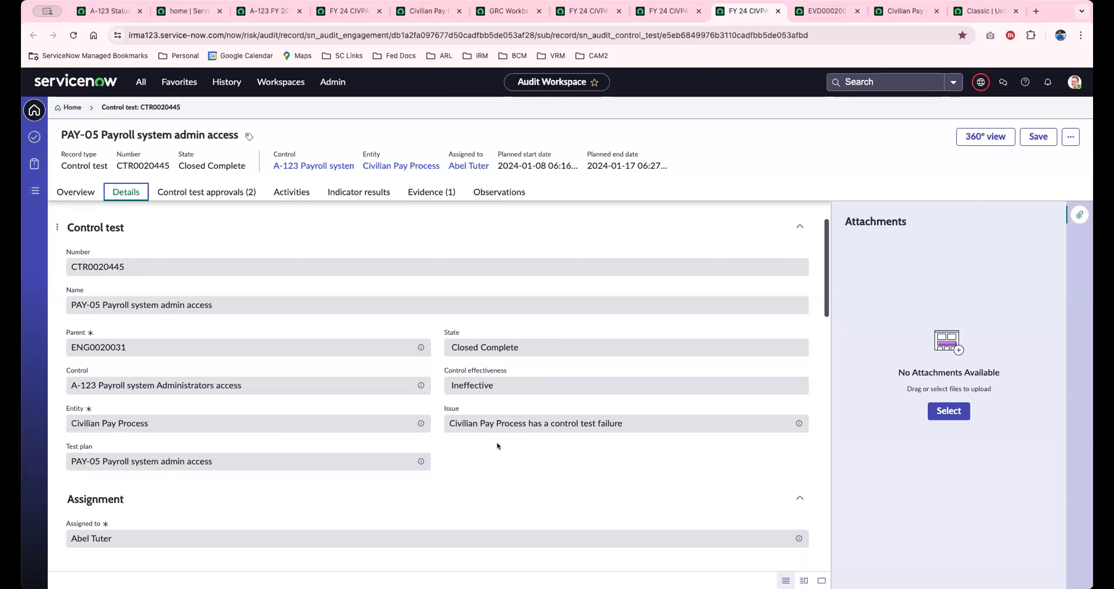
scroll(497, 442, "down", 3)
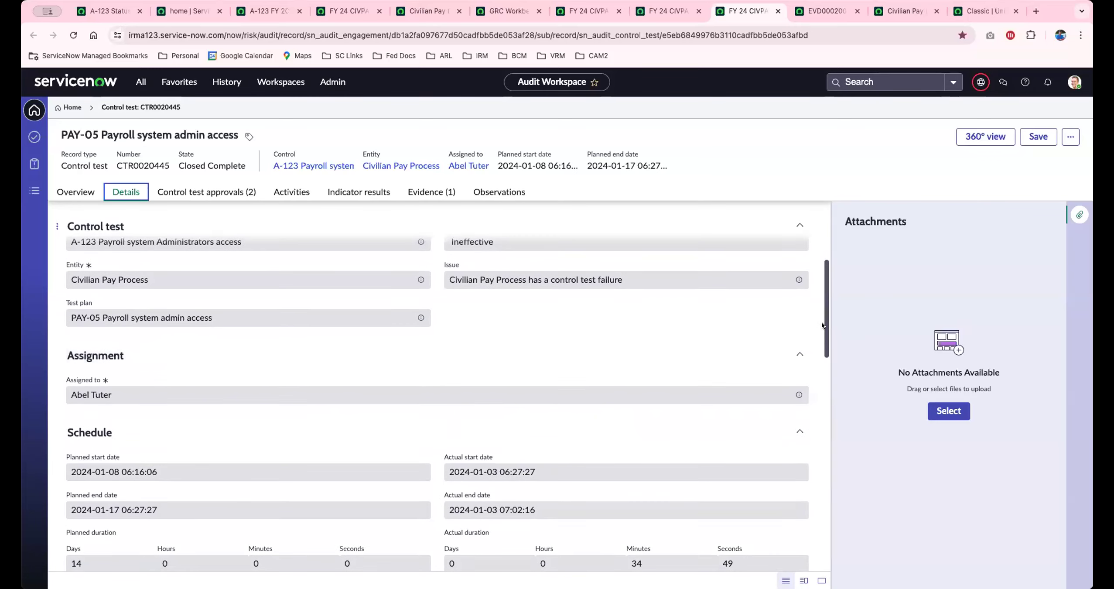
scroll(822, 322, "down", 1)
scroll(754, 284, "up", 2)
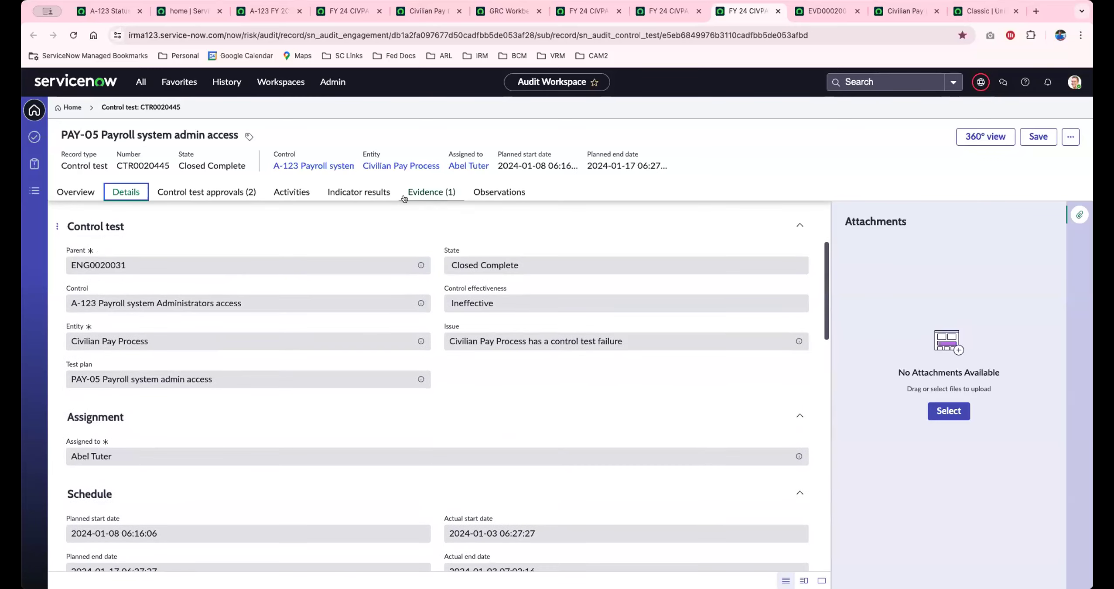
left_click(420, 192)
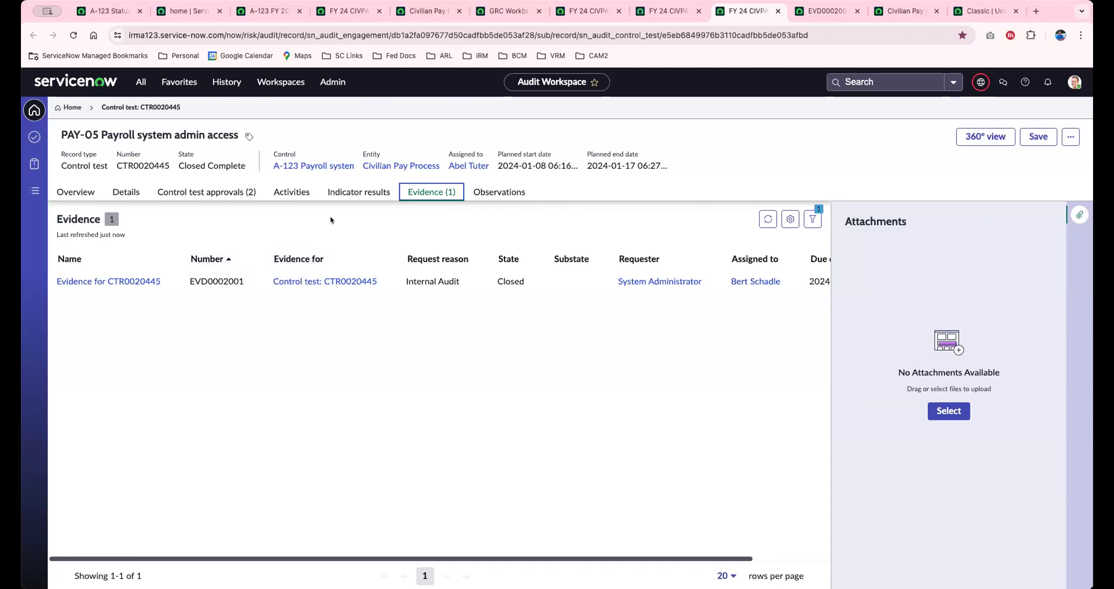
Step: Review the evidence record for CTR0020445 and its attachment, and list the issues linked to the A-123 Payroll system Administrators access control
left_click(812, 10)
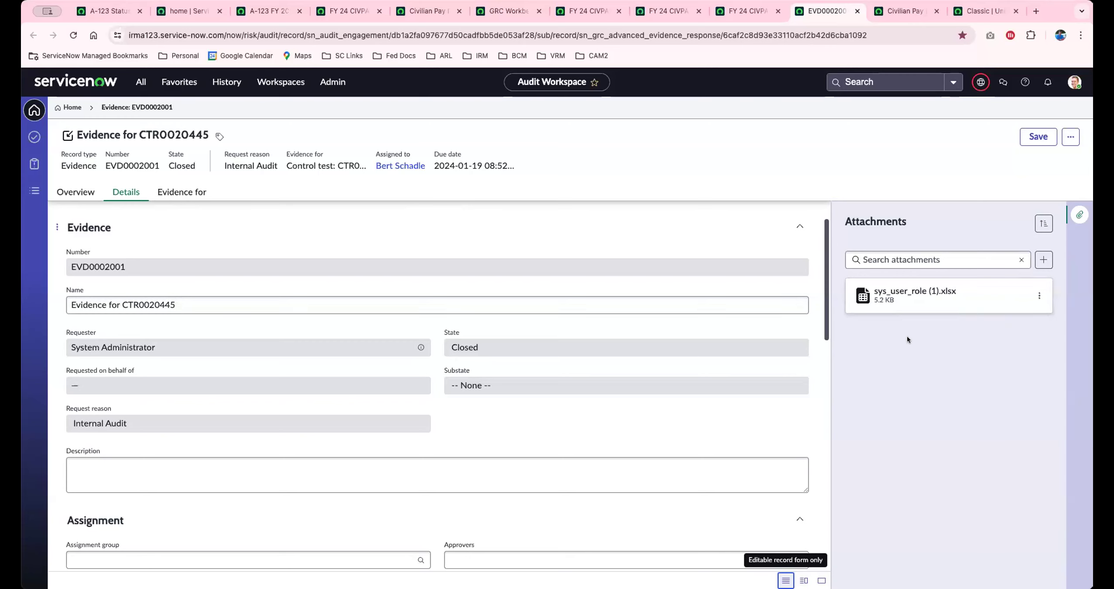
left_click(749, 13)
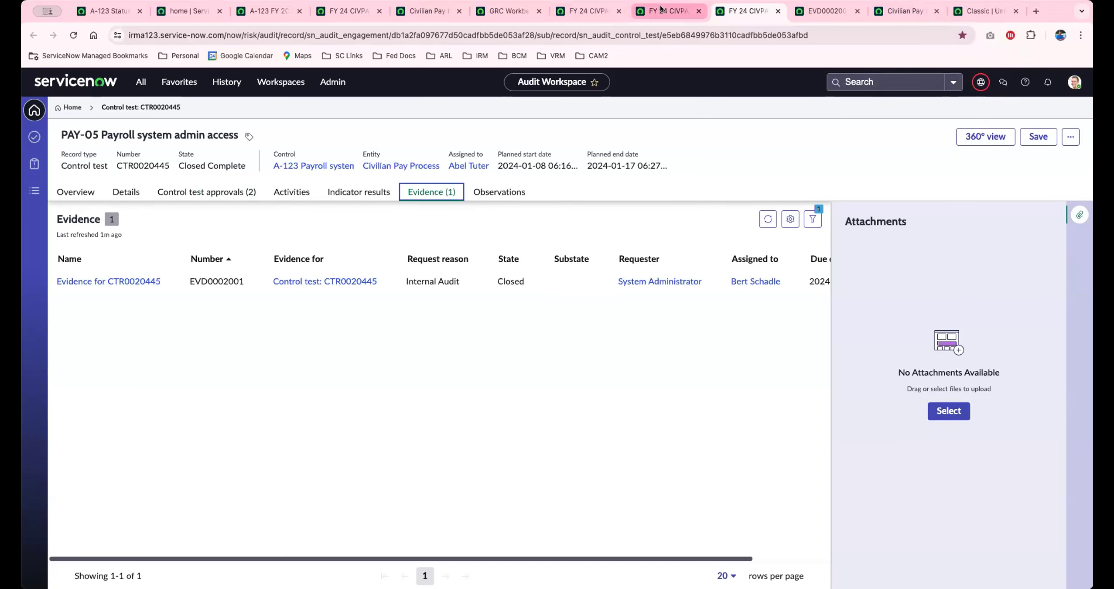
left_click(643, 13)
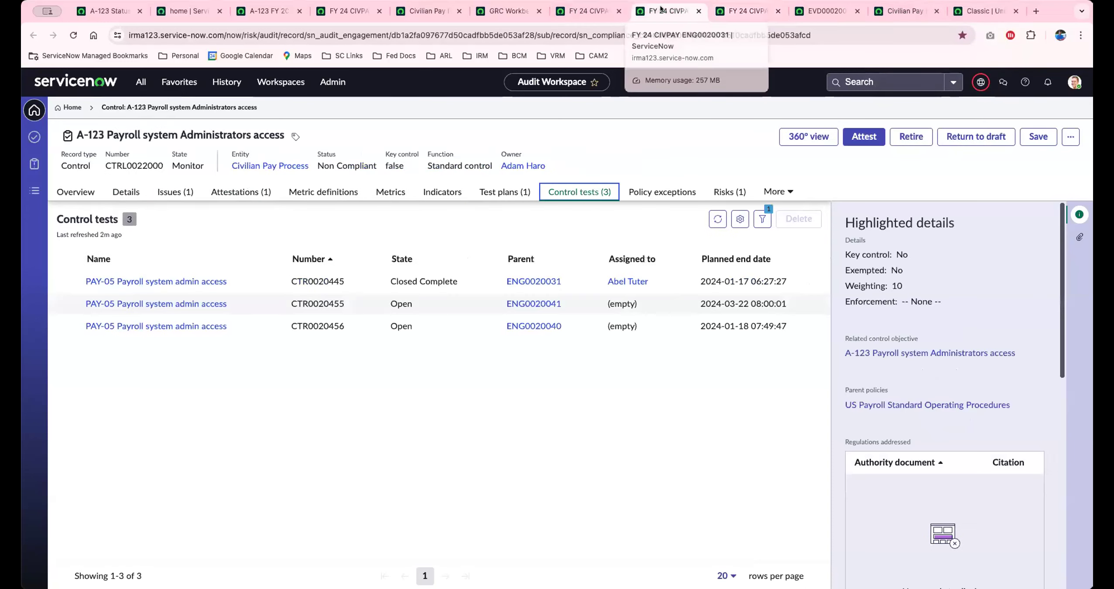
left_click(175, 192)
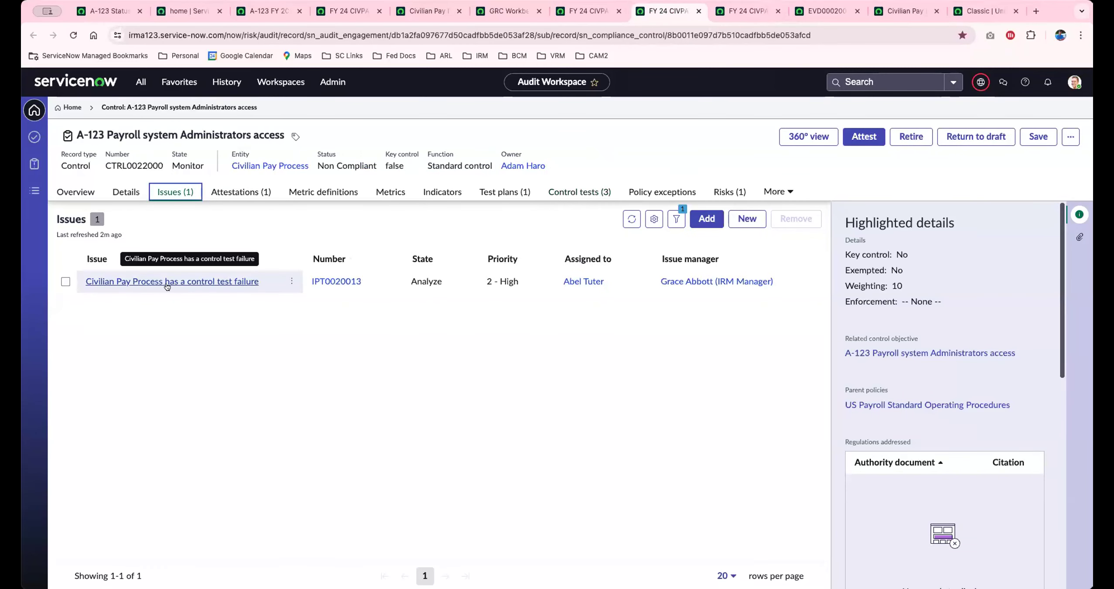
Step: Switch to the Civilian Pay Process control test failure issue and review its description, state progress and status overview
left_click(901, 9)
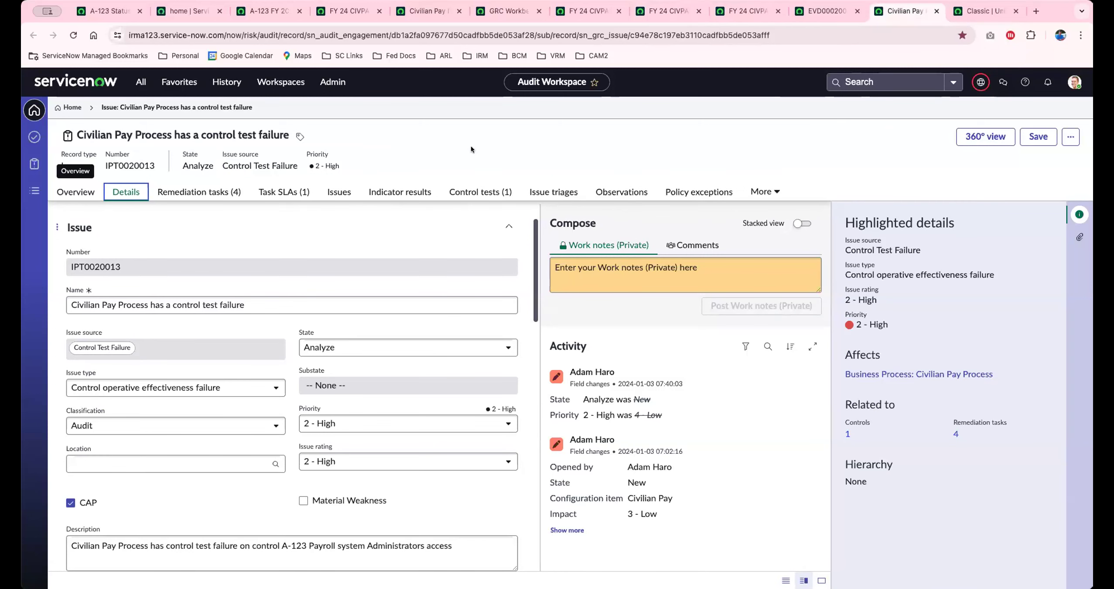
left_click(74, 194)
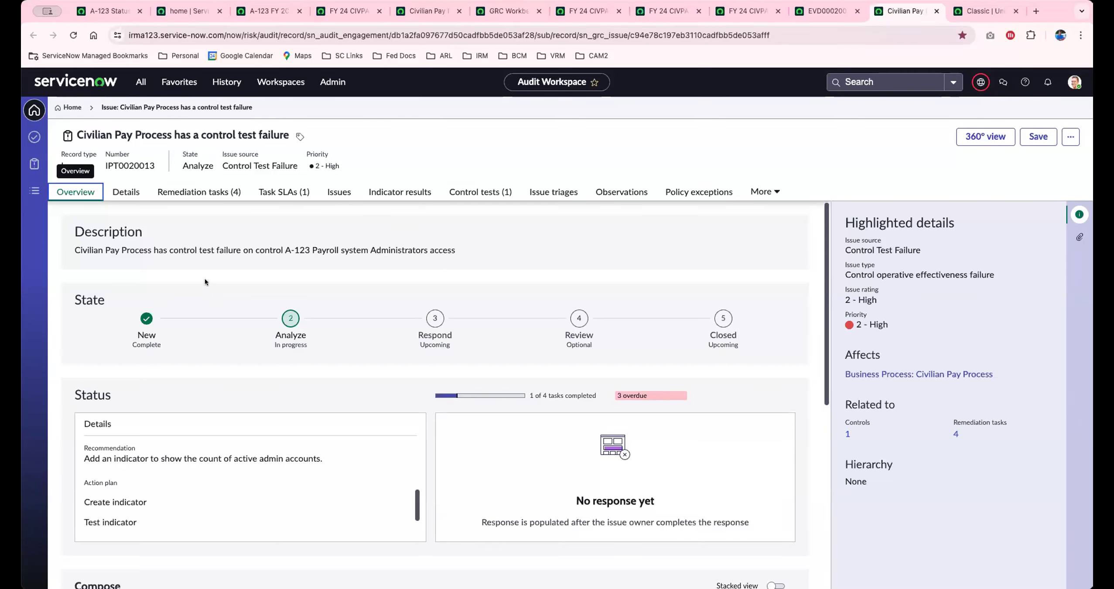
scroll(197, 265, "down", 1)
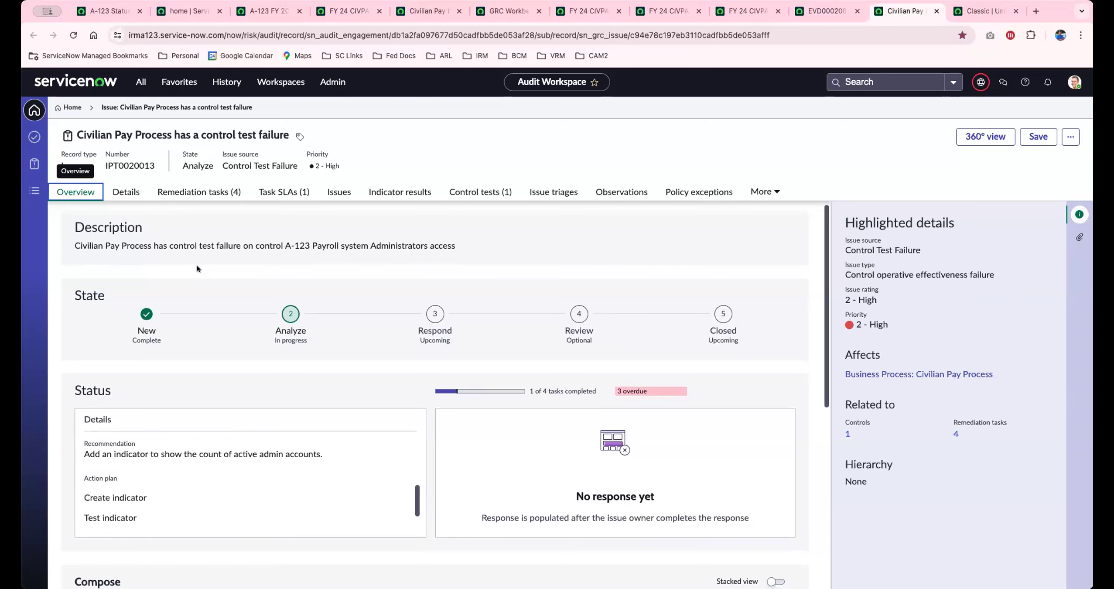
scroll(197, 269, "down", 1)
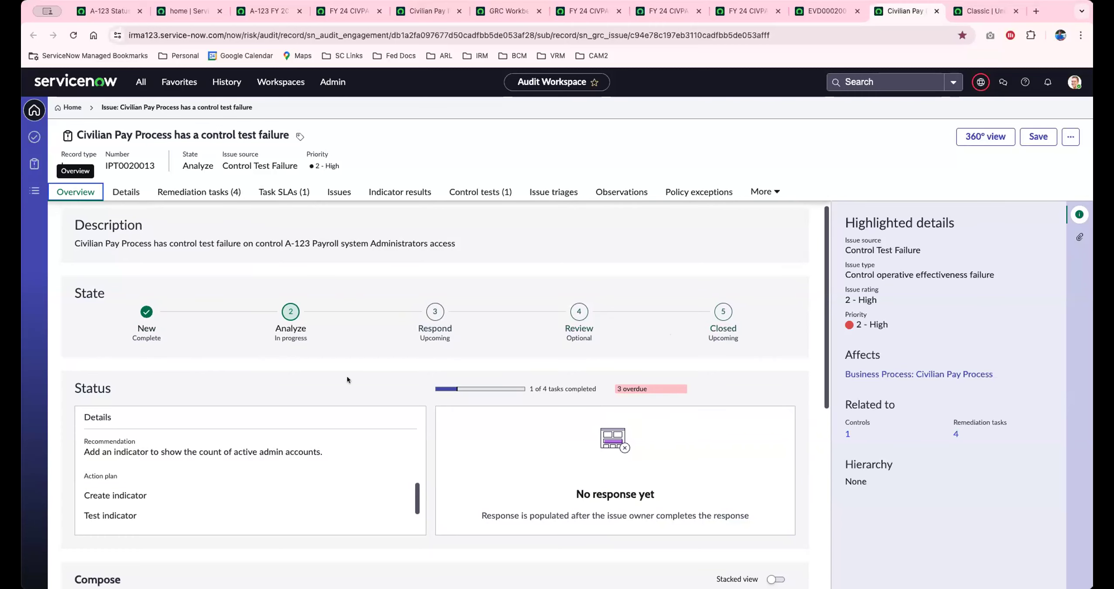
scroll(347, 379, "down", 1)
scroll(347, 379, "down", 2)
scroll(346, 377, "up", 3)
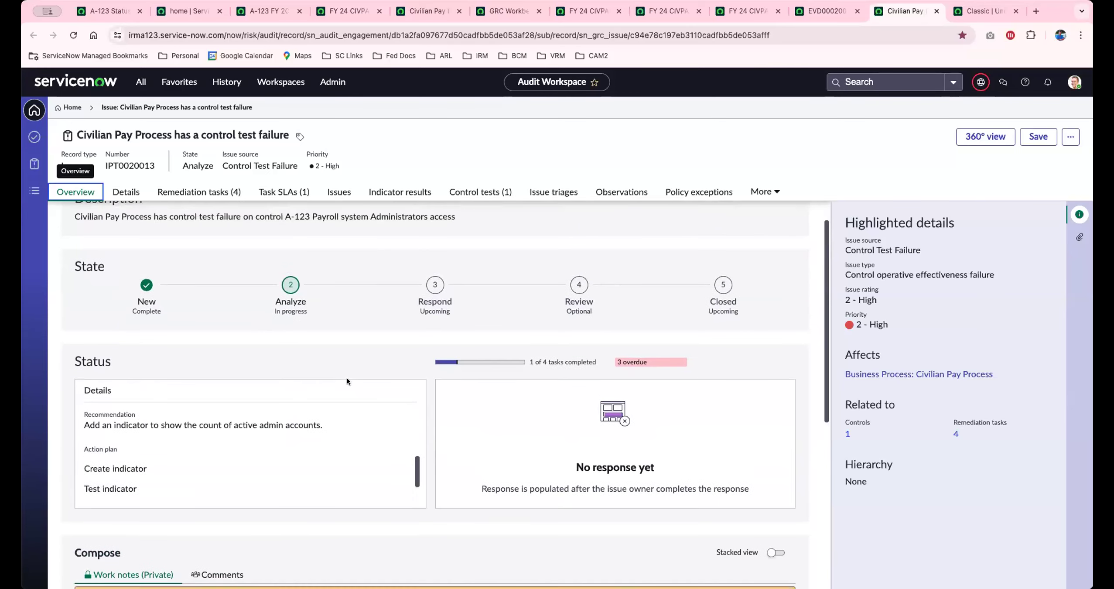
Step: Review the issue's general details, including its source, type, classification, priority, rating, and CAP and Material Weakness settings
left_click(127, 192)
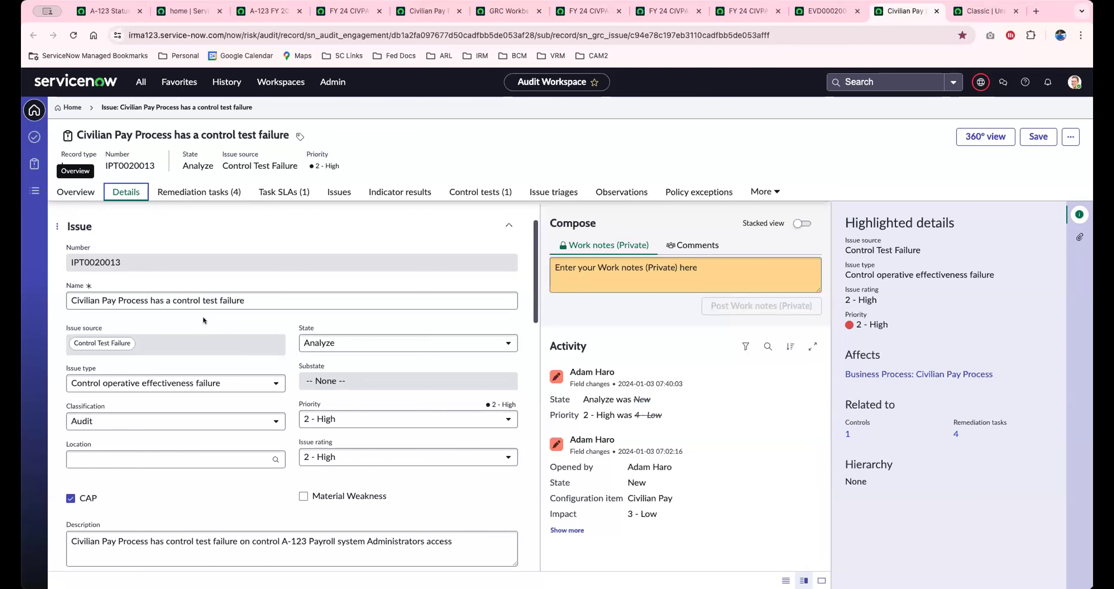
scroll(196, 340, "down", 1)
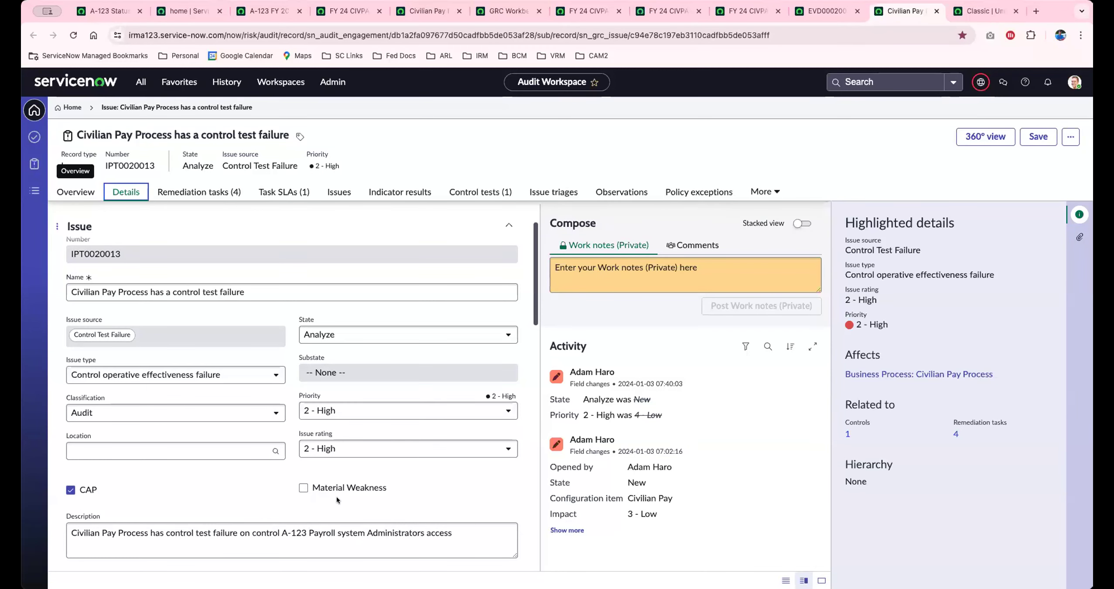
scroll(336, 496, "down", 5)
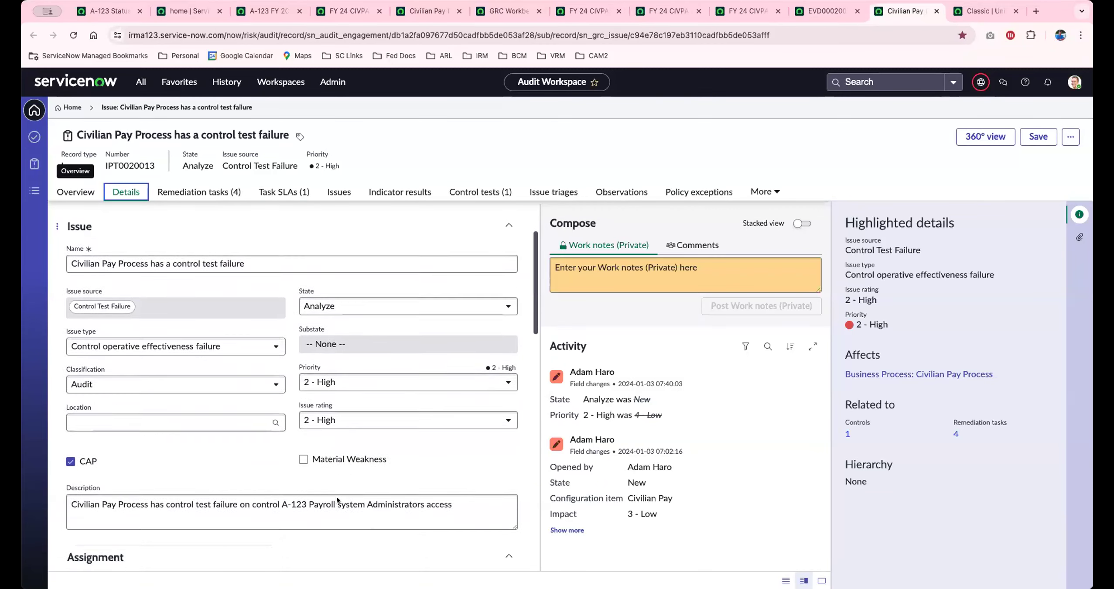
Step: Review the issue's assignment and its schedule of due, planned and actual dates and durations
scroll(200, 488, "down", 1)
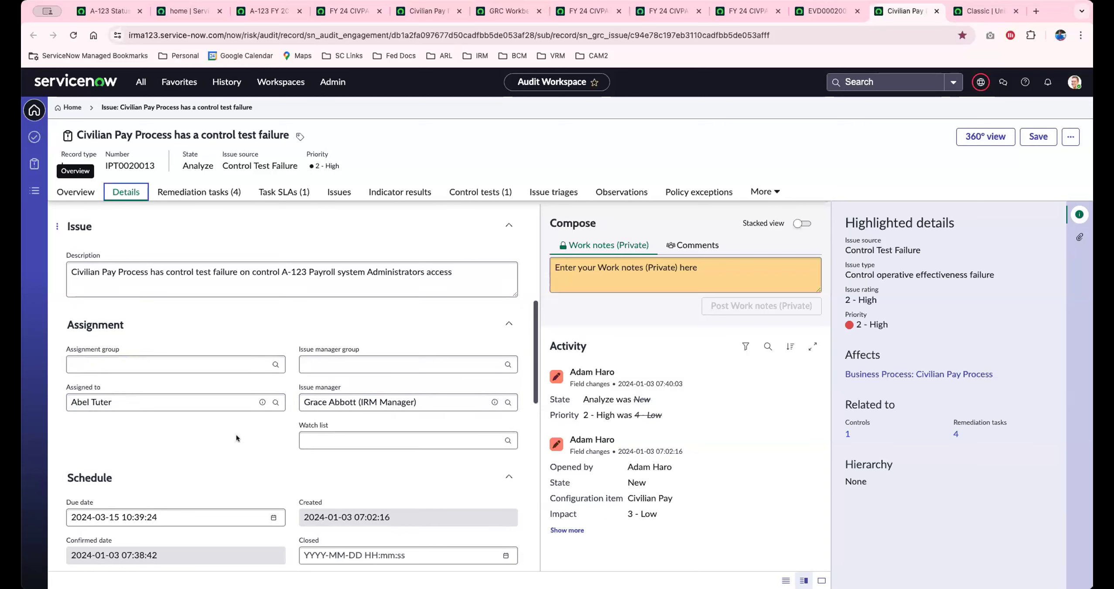
scroll(236, 435, "down", 2)
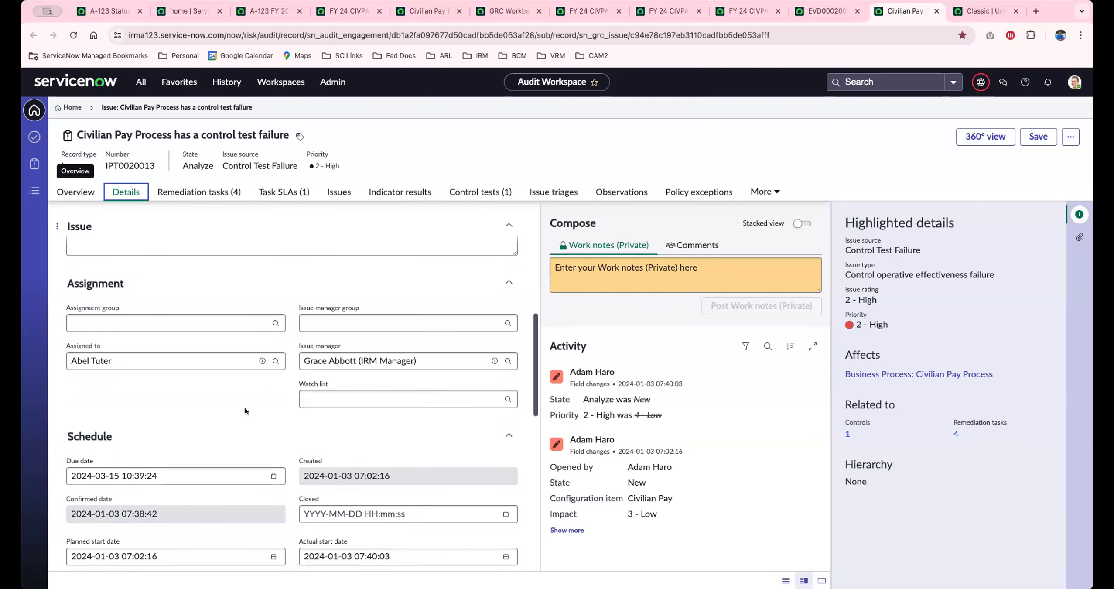
scroll(244, 407, "down", 5)
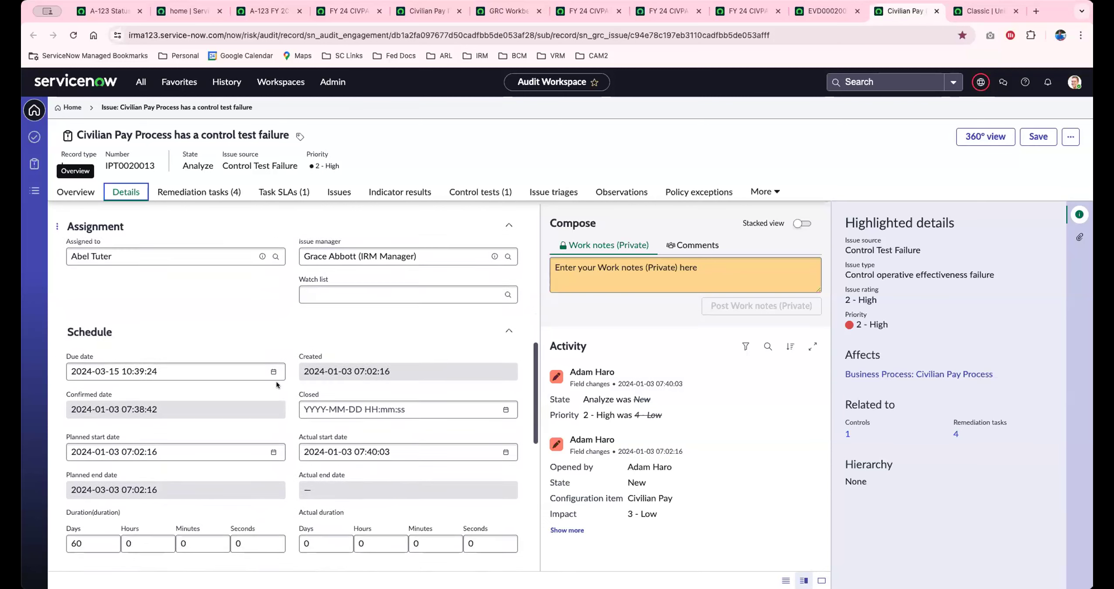
scroll(276, 382, "down", 2)
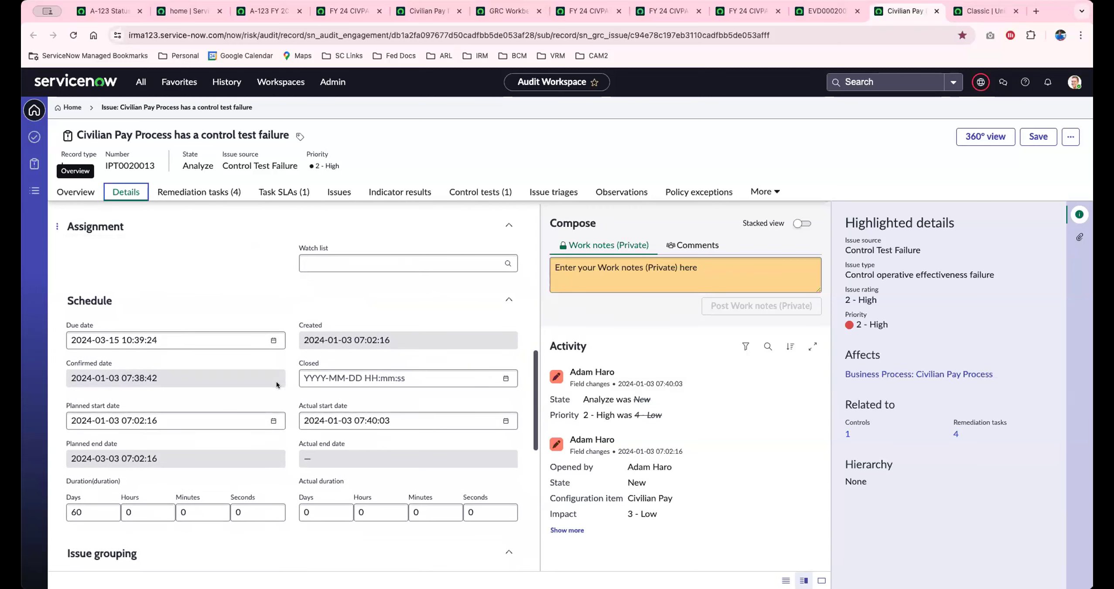
scroll(290, 371, "down", 1)
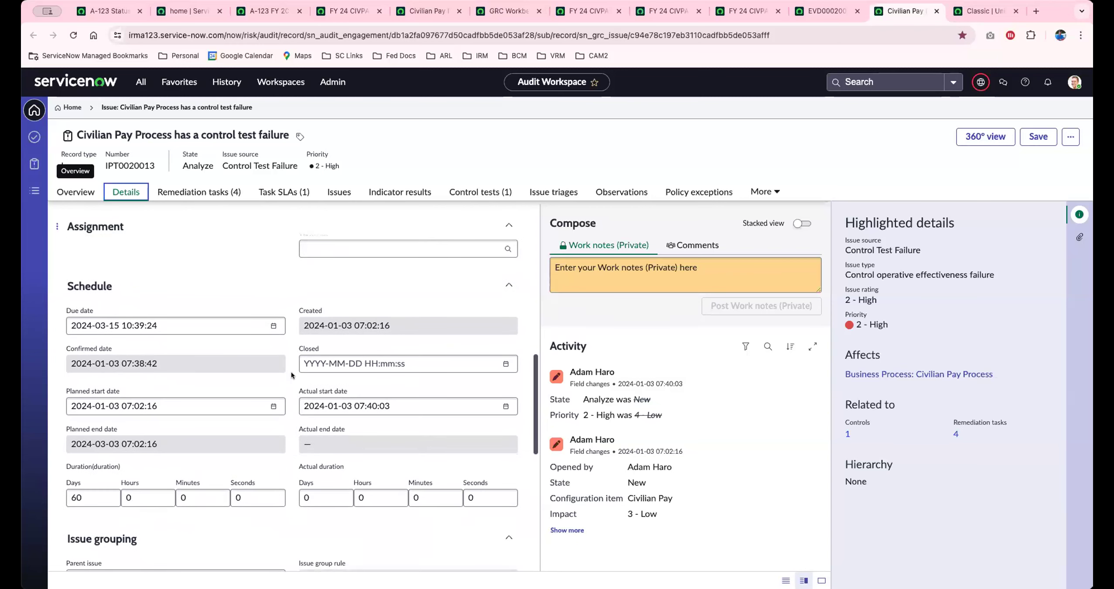
scroll(291, 371, "down", 4)
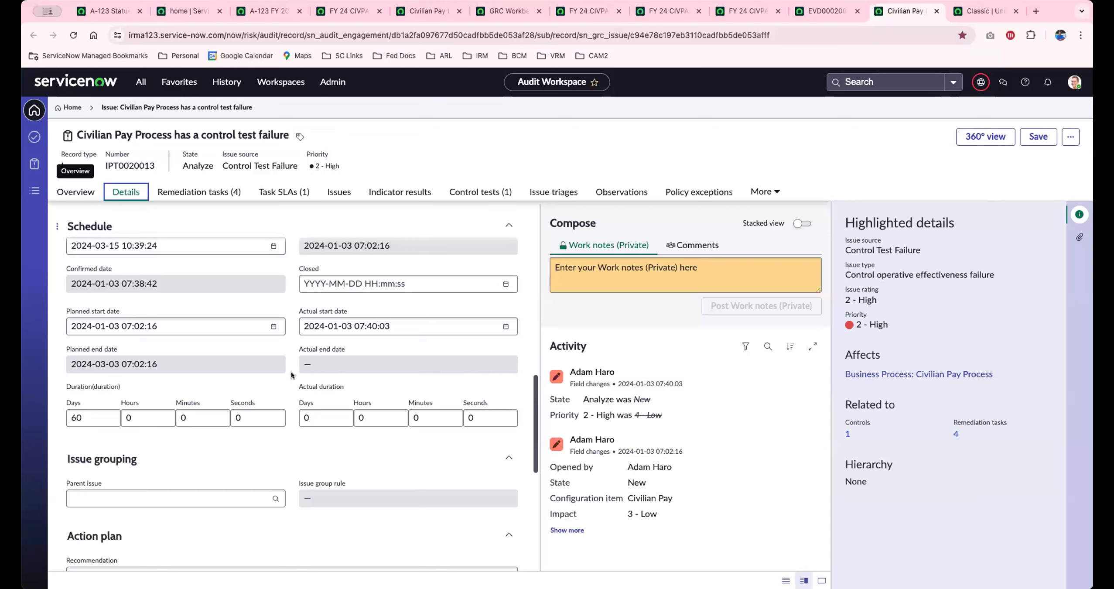
scroll(291, 375, "down", 1)
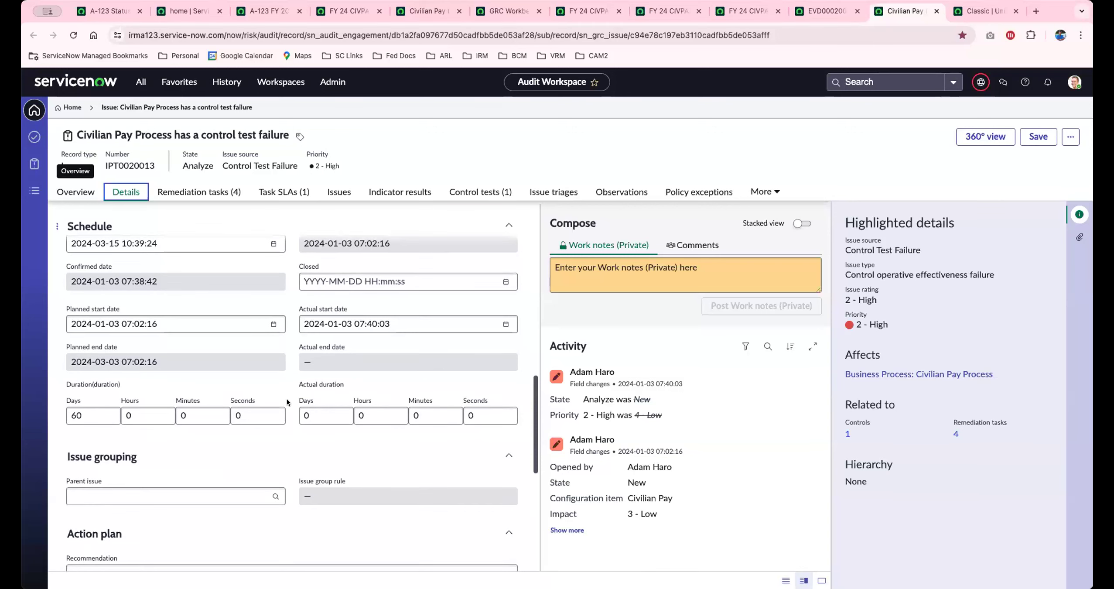
Step: Review the issue's grouping, recommendation, action plan, activity and settings sections
scroll(288, 419, "down", 1)
scroll(287, 439, "down", 6)
scroll(274, 452, "down", 5)
scroll(274, 454, "down", 4)
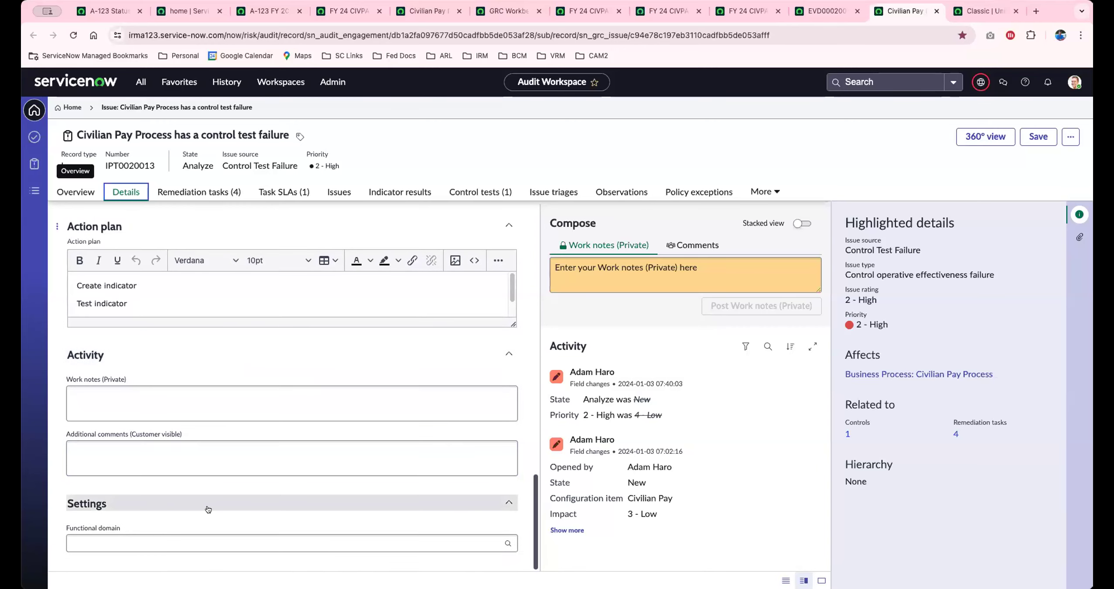
scroll(436, 392, "up", 5)
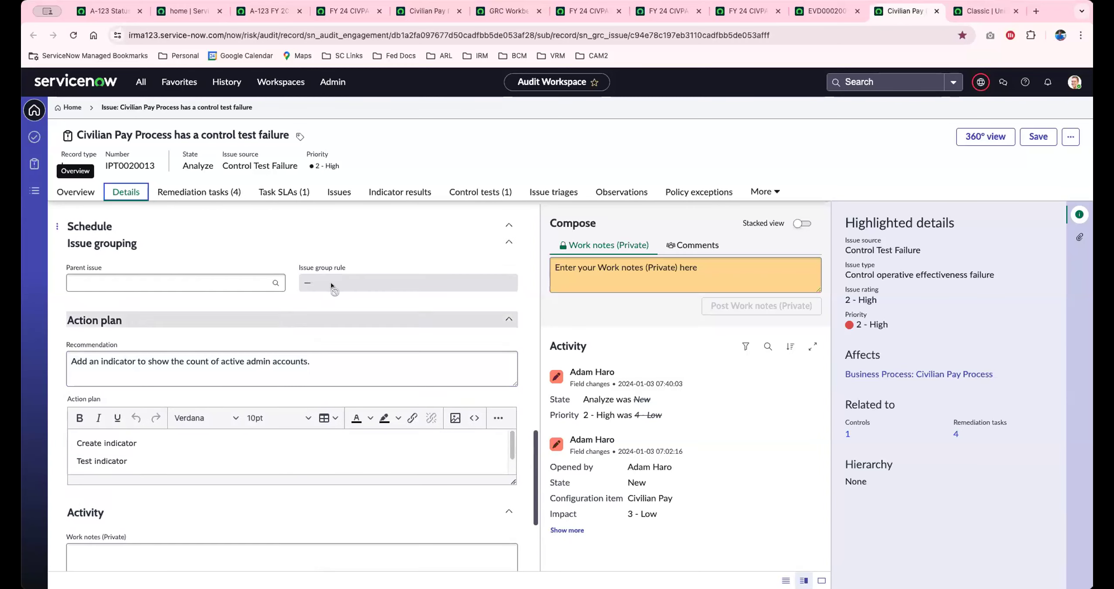
Step: Review the issue's remediation tasks and task SLAs, and recheck the schedule in its details
left_click(213, 195)
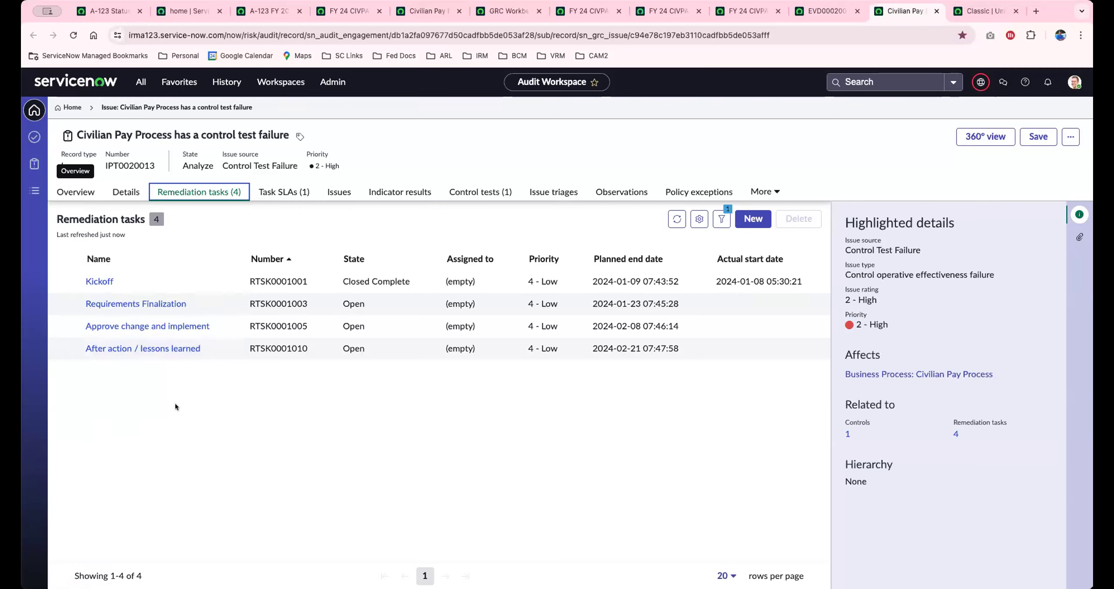
left_click(276, 193)
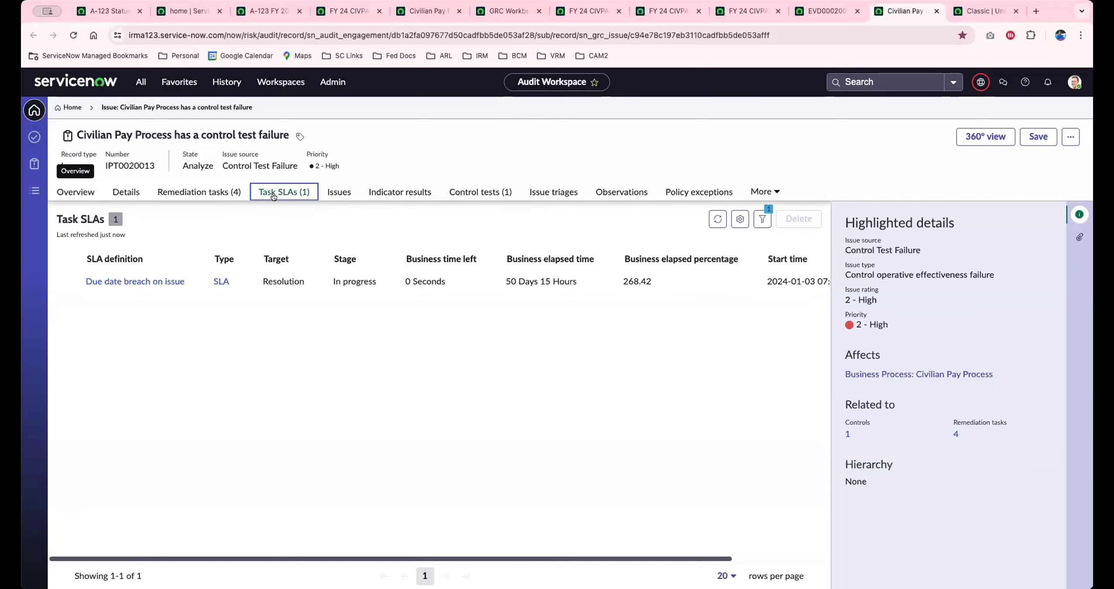
left_click(231, 192)
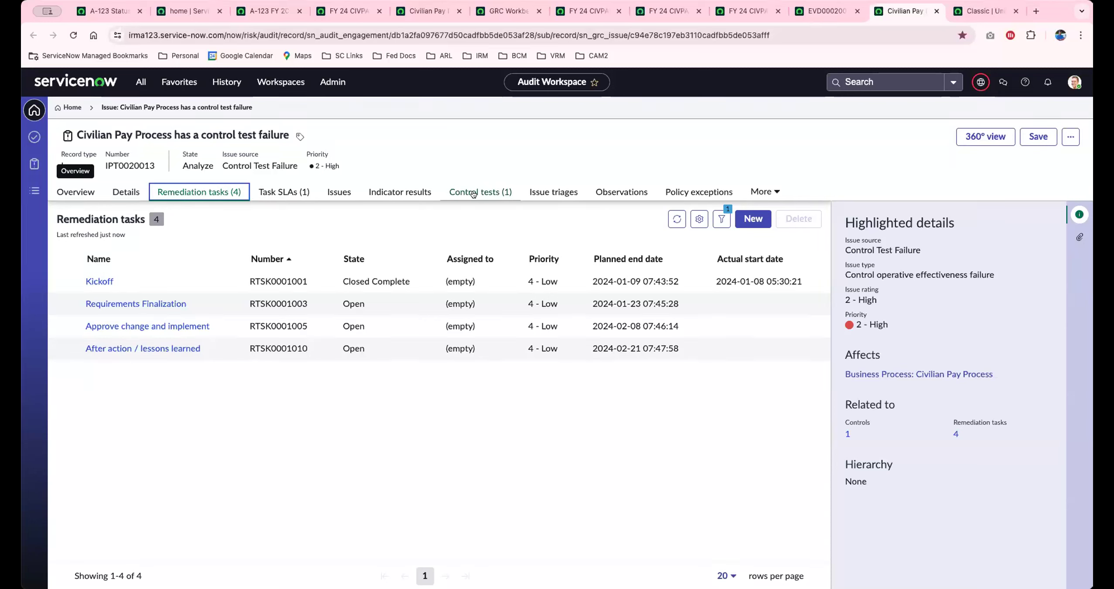
left_click(455, 166)
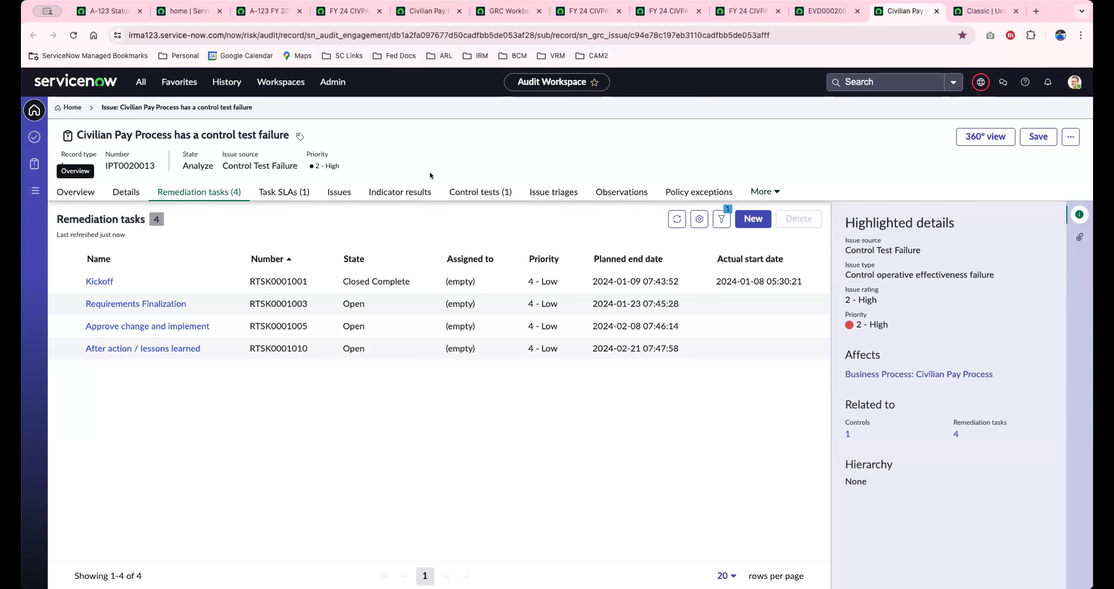
left_click(128, 191)
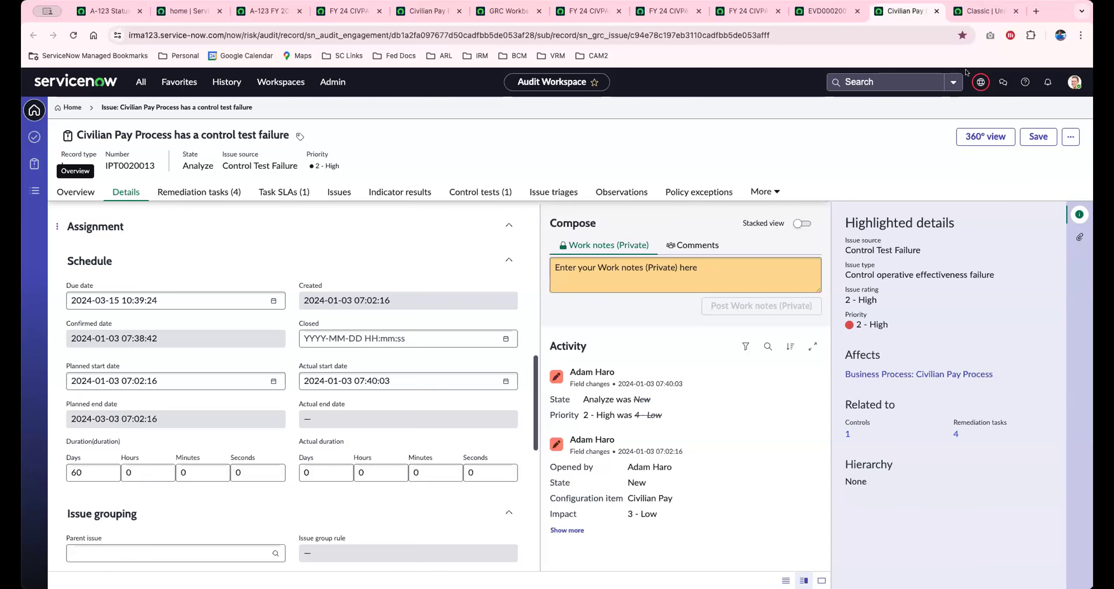
Step: Switch to the Audit Engagement Overview - Premium dashboard and examine its engagement results, entity, control, control test, issue and audit task charts
left_click(981, 12)
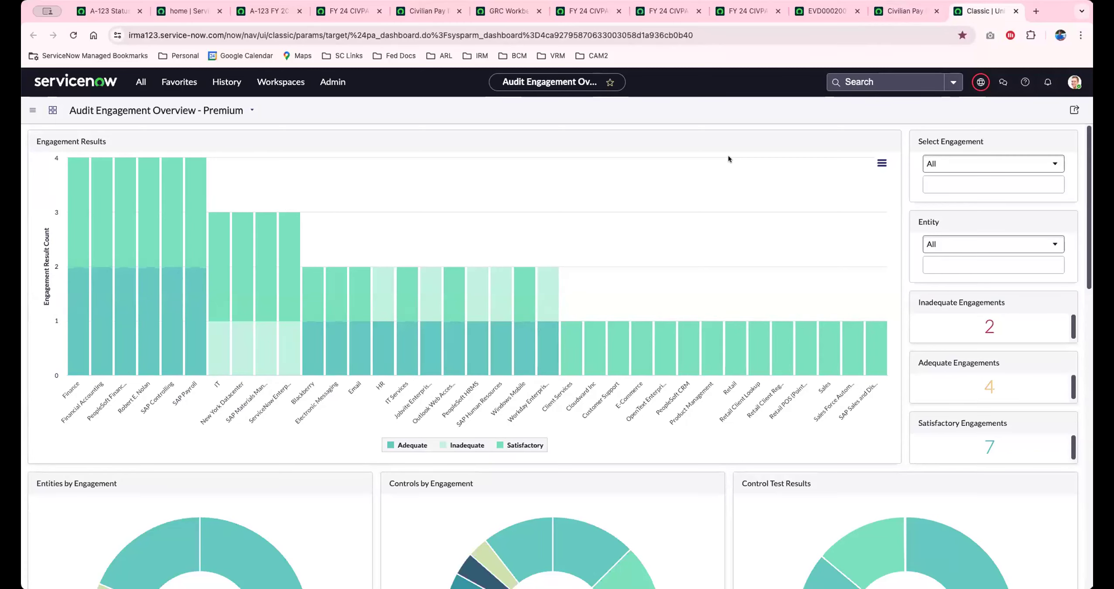
scroll(739, 156, "down", 2)
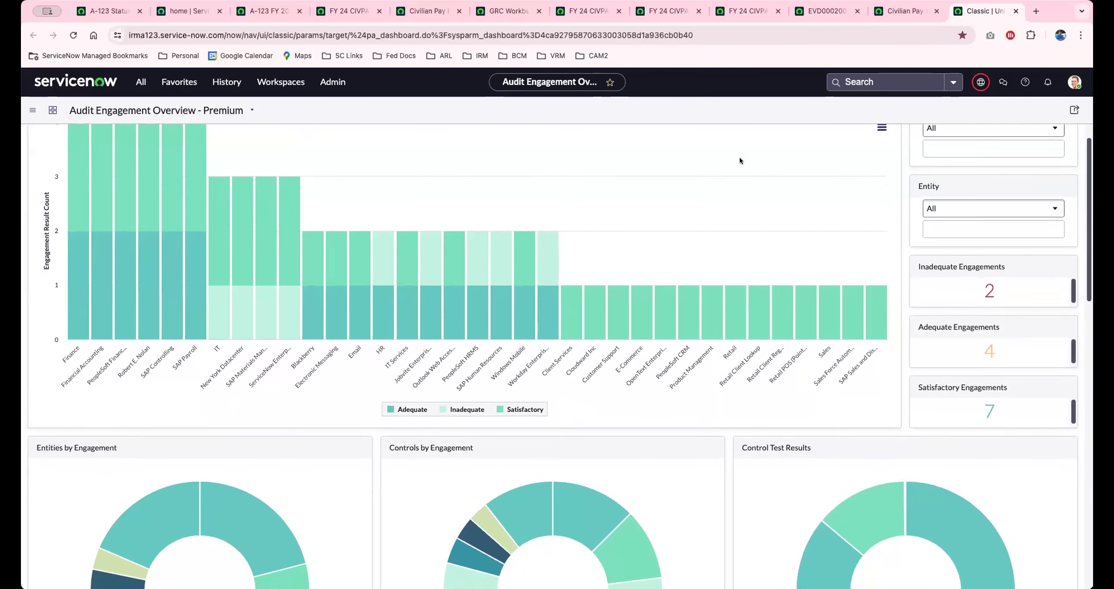
scroll(739, 158, "down", 2)
scroll(739, 159, "down", 8)
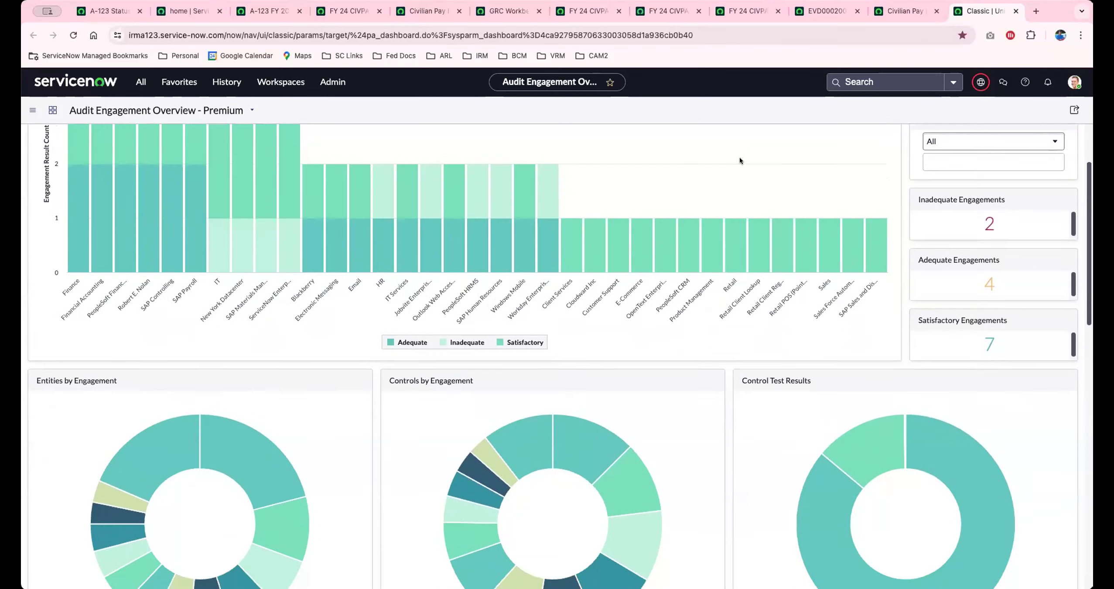
scroll(739, 160, "down", 8)
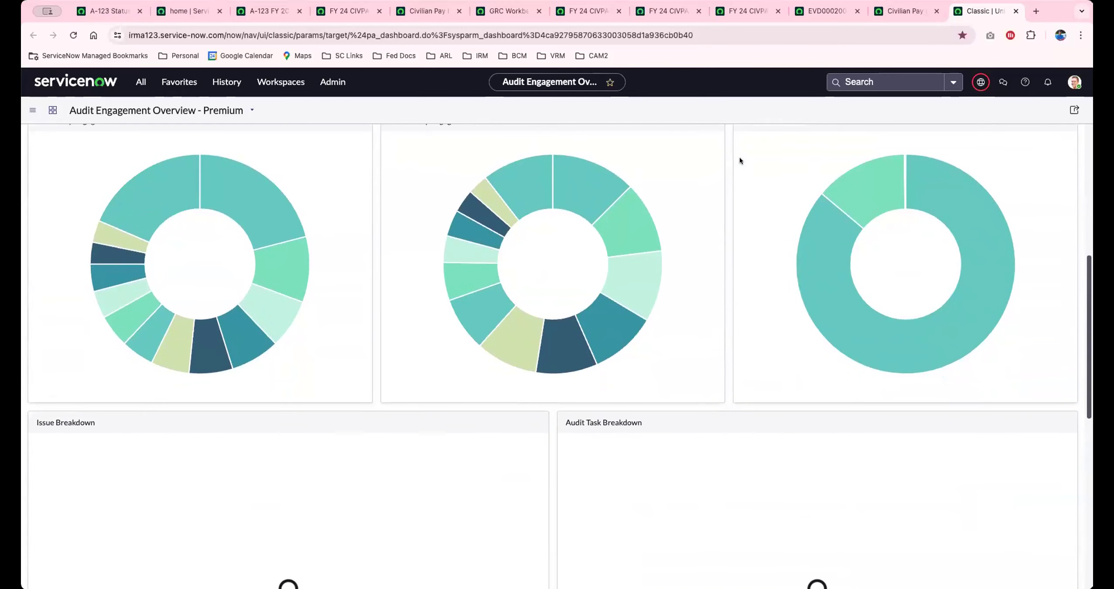
scroll(740, 159, "down", 1)
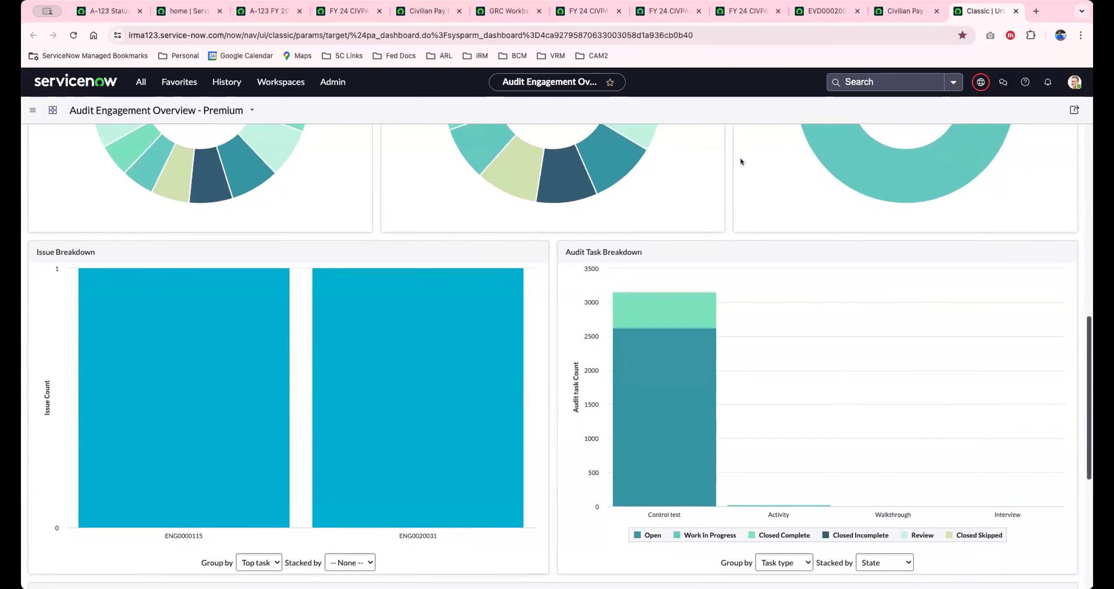
scroll(740, 162, "down", 2)
scroll(740, 162, "up", 4)
scroll(739, 162, "up", 15)
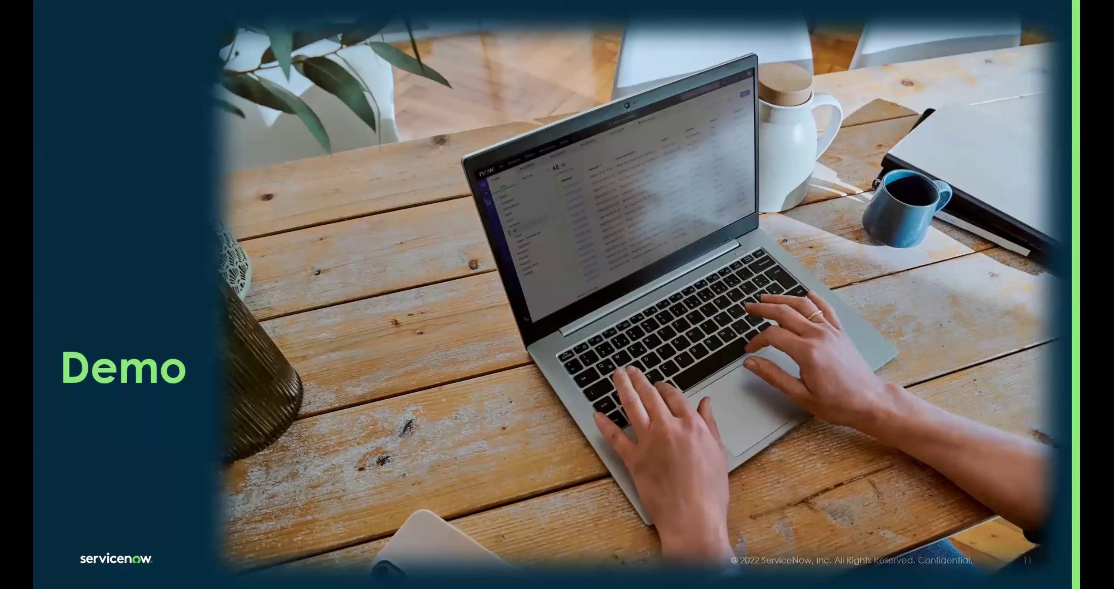
left_click(638, 414)
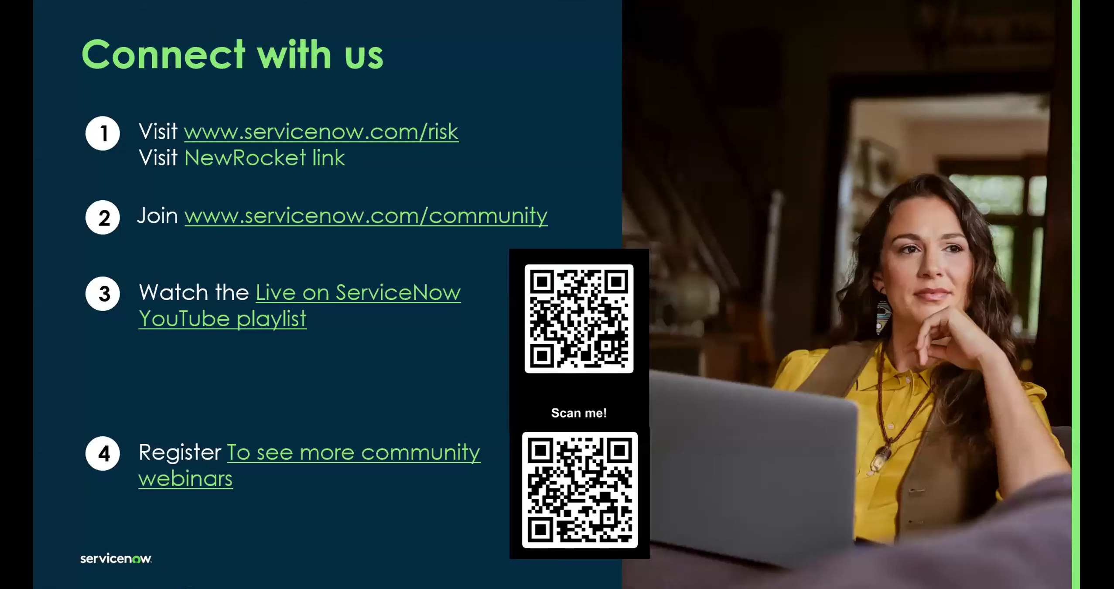